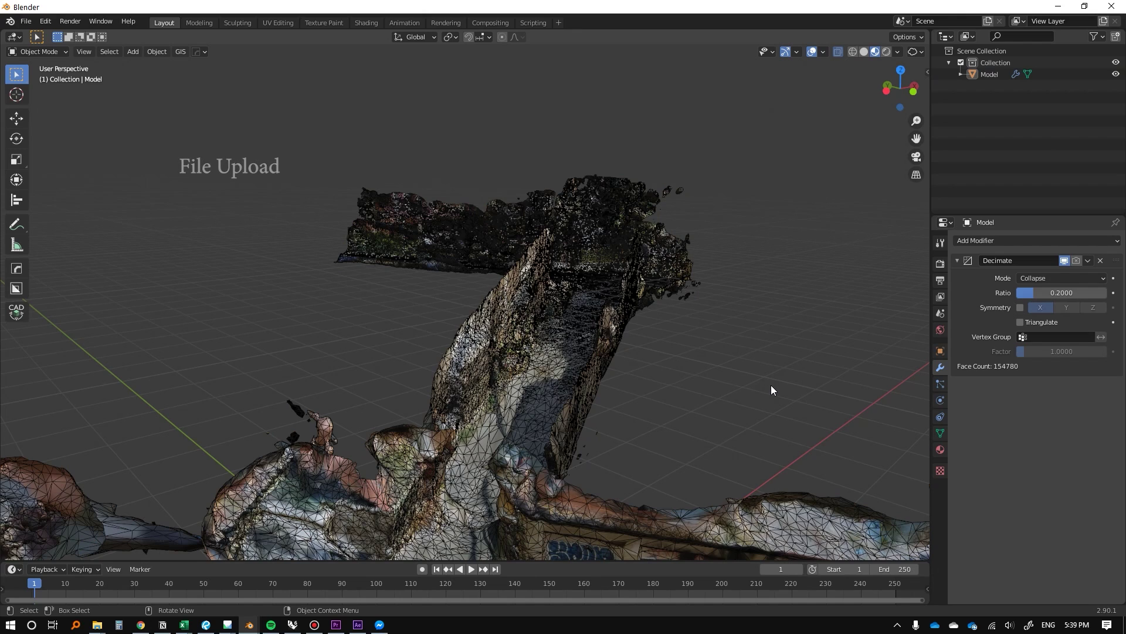
# Select the decimated laneway Model object and bring up the File > Export format list.
pyautogui.click(529, 379)
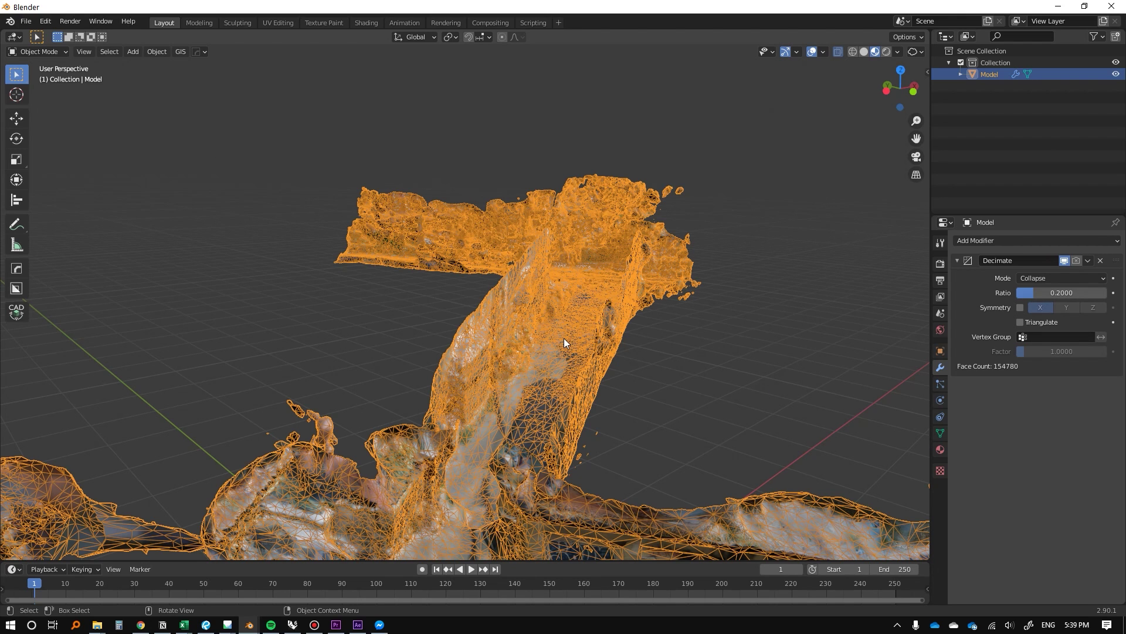
pyautogui.click(25, 21)
pyautogui.moveTo(44, 190)
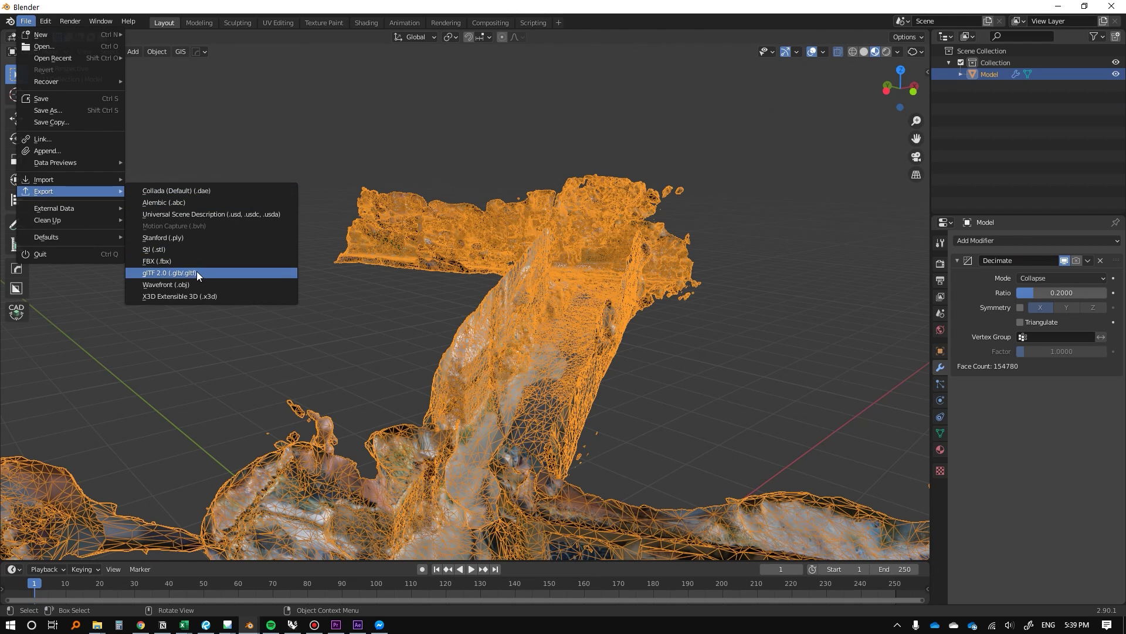
# Start a glTF 2.0 export to the Desktop, then cancel it.
pyautogui.click(153, 275)
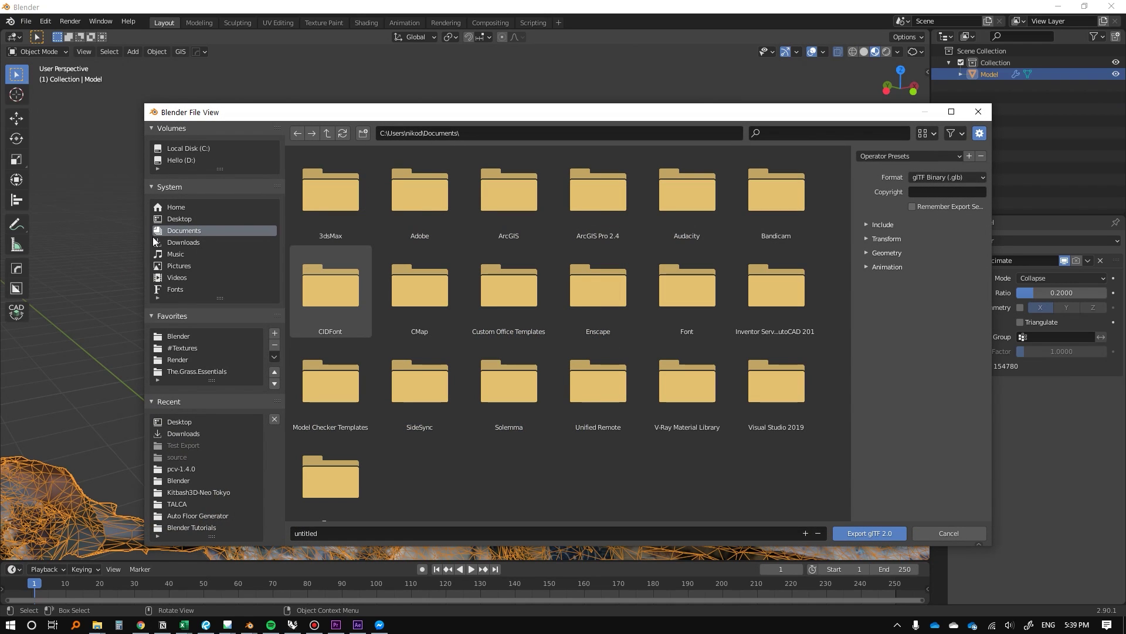
pyautogui.click(179, 218)
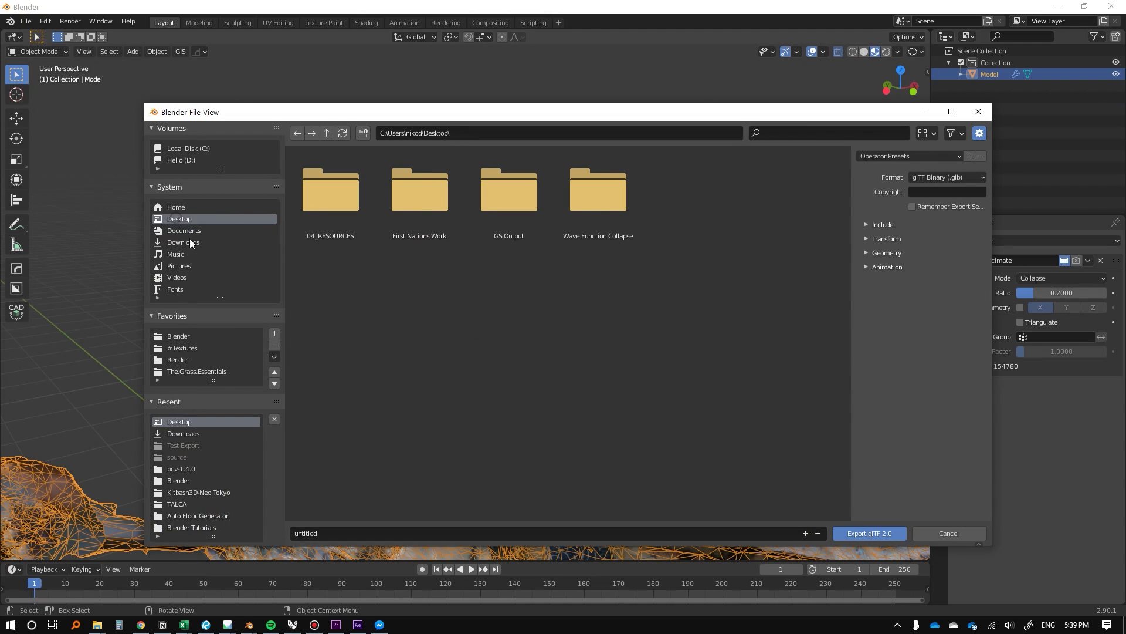
pyautogui.click(370, 533)
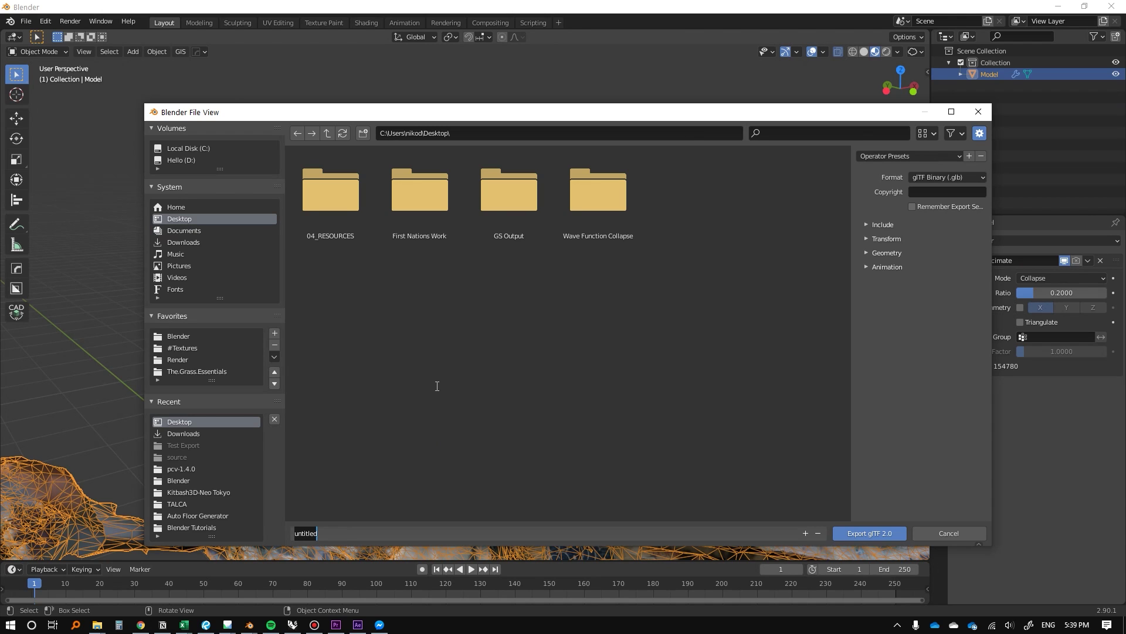
pyautogui.press('Escape')
pyautogui.press('Escape')
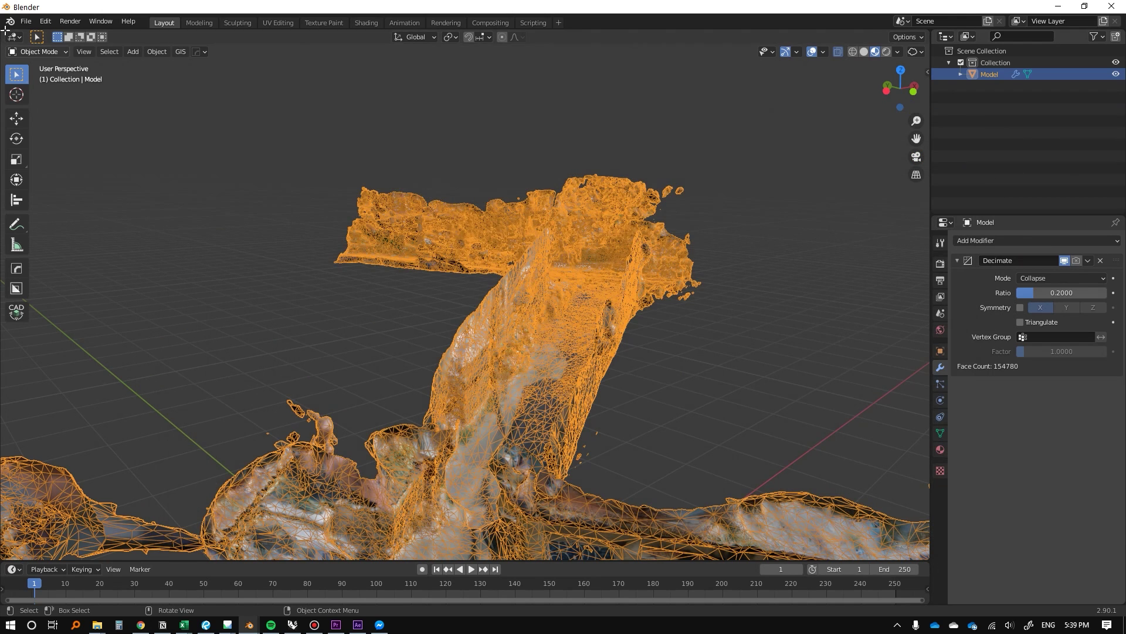
# Restart the glTF 2.0 export to the Desktop and edit the file name to Laneway_Compressed.
pyautogui.click(22, 22)
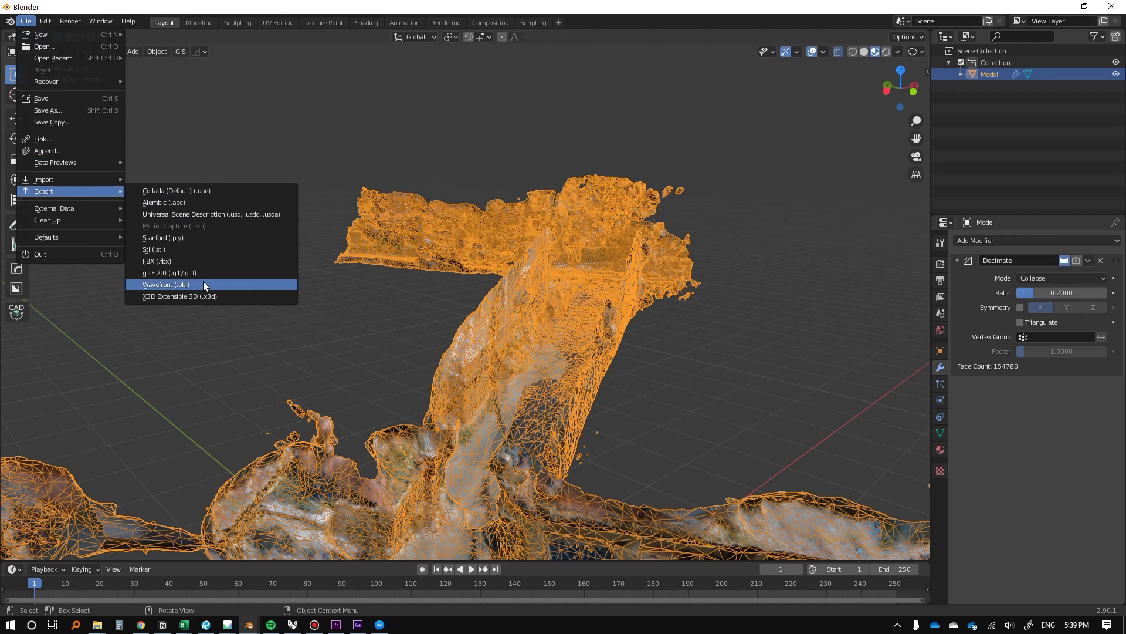
pyautogui.click(152, 274)
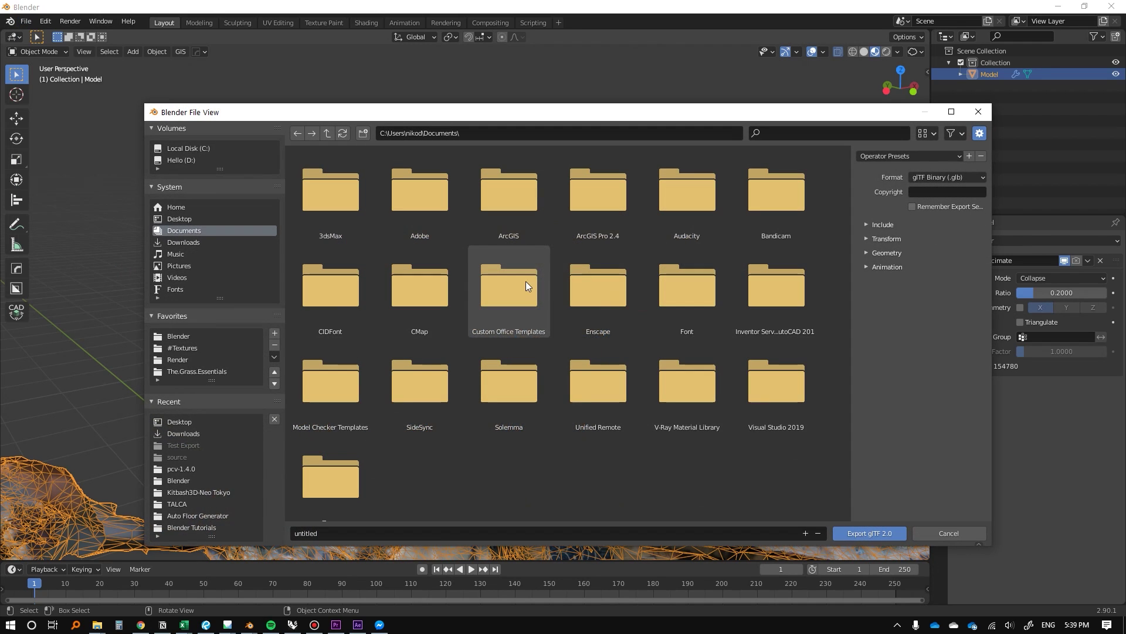
pyautogui.click(178, 218)
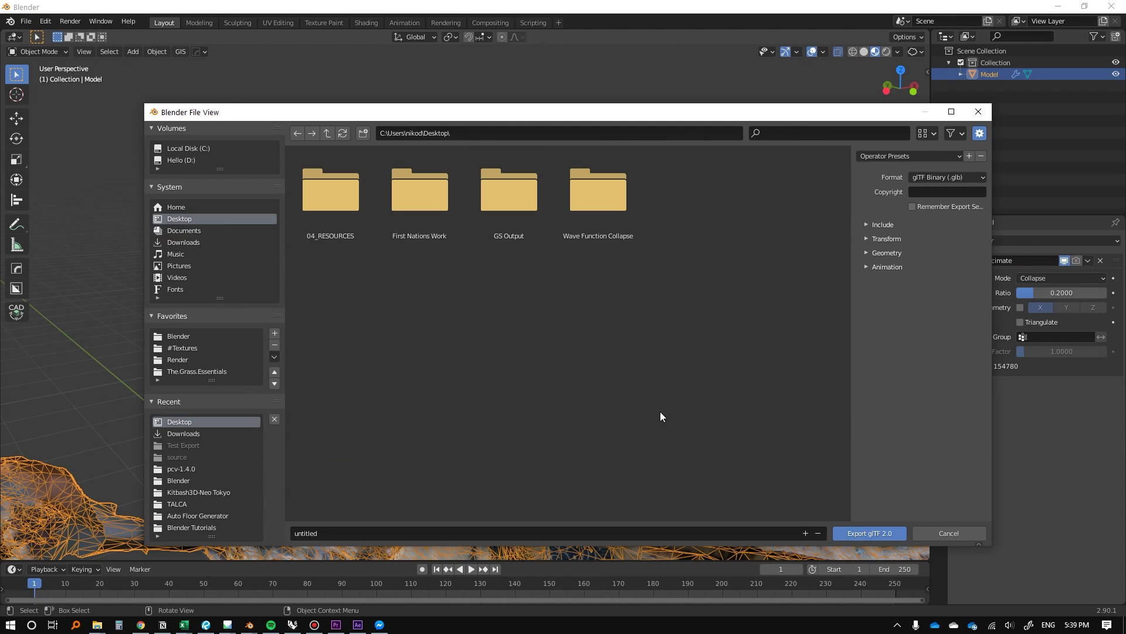
pyautogui.click(352, 532)
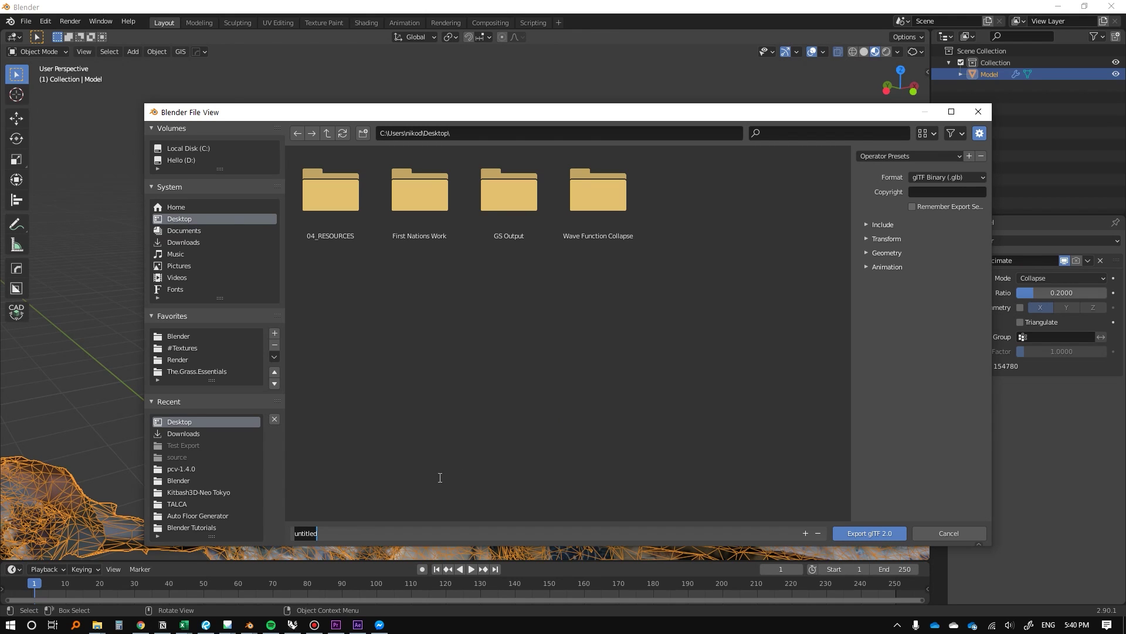
pyautogui.write('Laneway_Compr')
pyautogui.write('ess')
# Export only Selected Objects as .glb after reviewing the Transform, Geometry and Animation options.
pyautogui.click(881, 228)
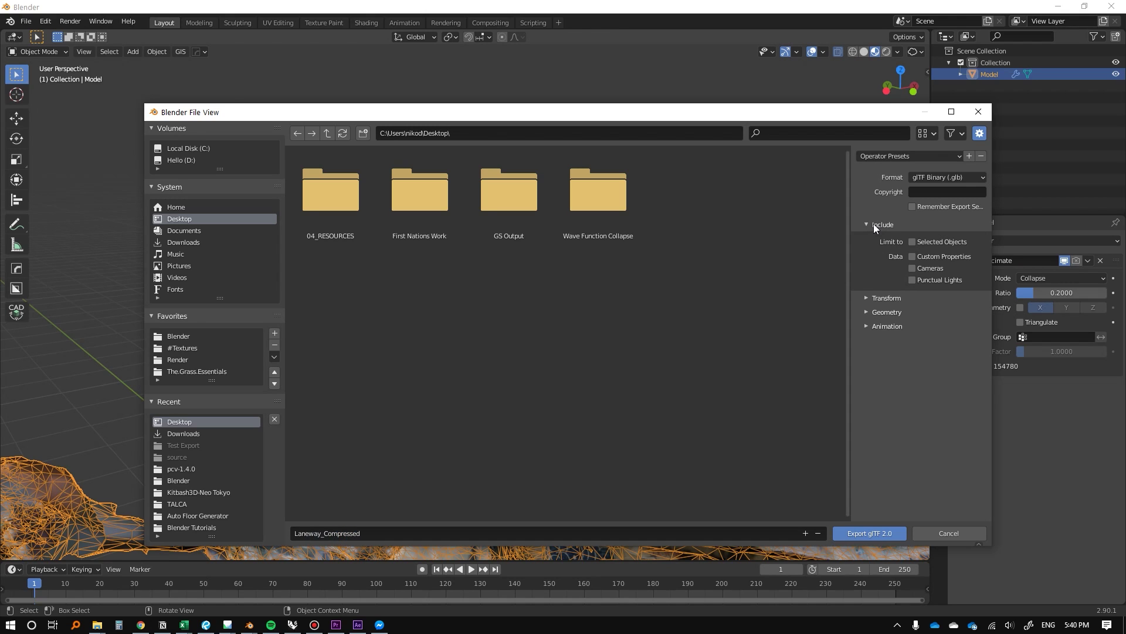
pyautogui.click(913, 242)
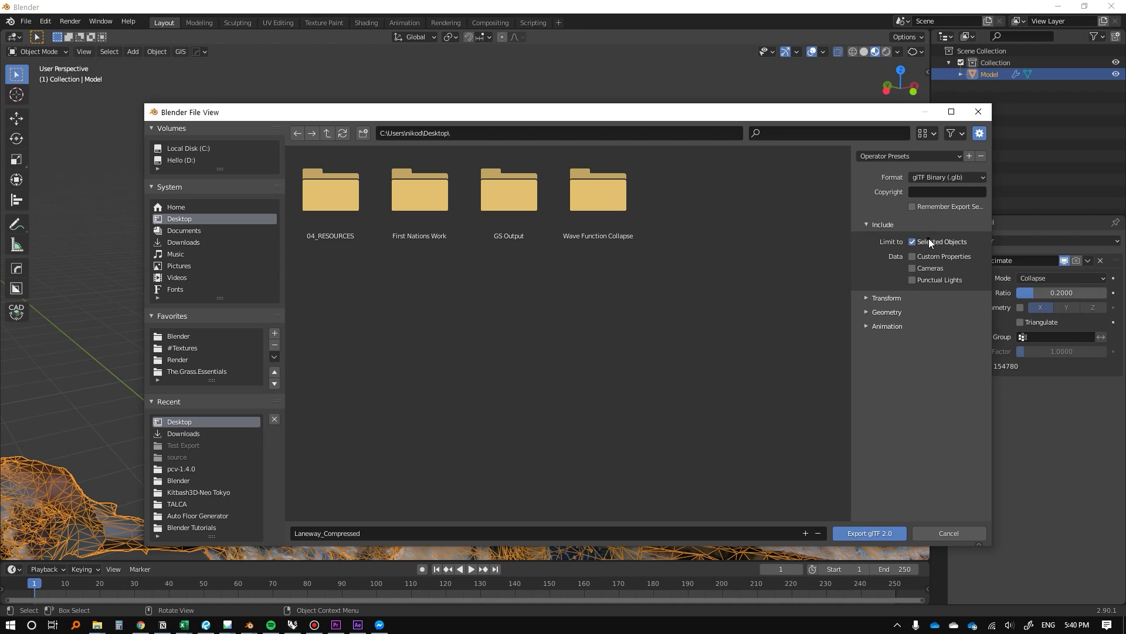
pyautogui.click(888, 297)
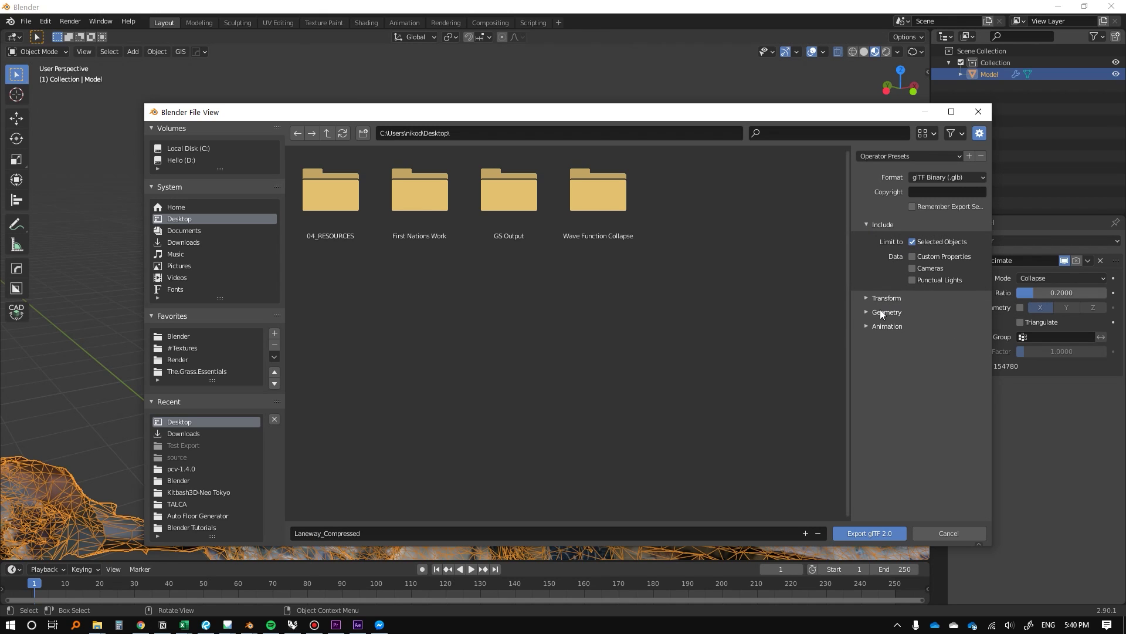
pyautogui.click(883, 298)
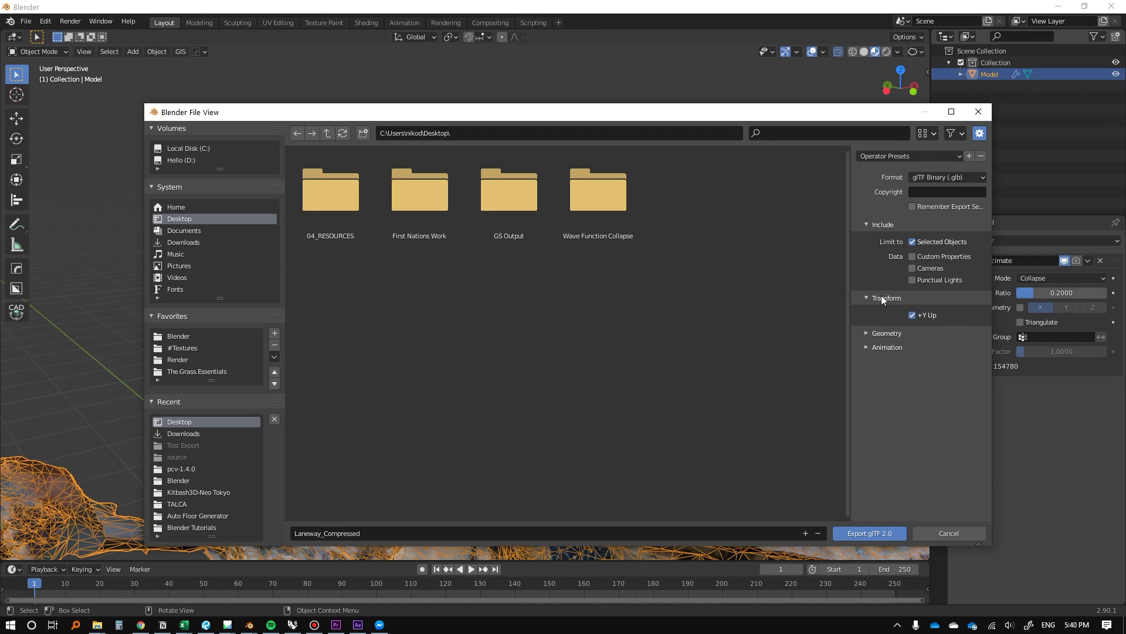
pyautogui.click(881, 297)
pyautogui.click(877, 315)
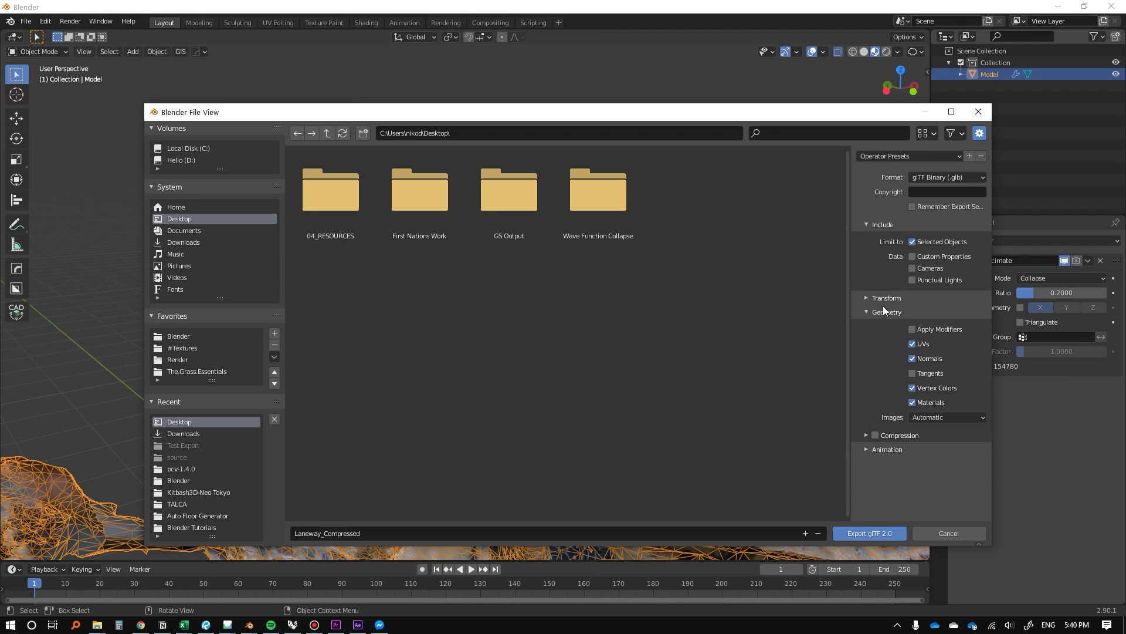
pyautogui.click(890, 450)
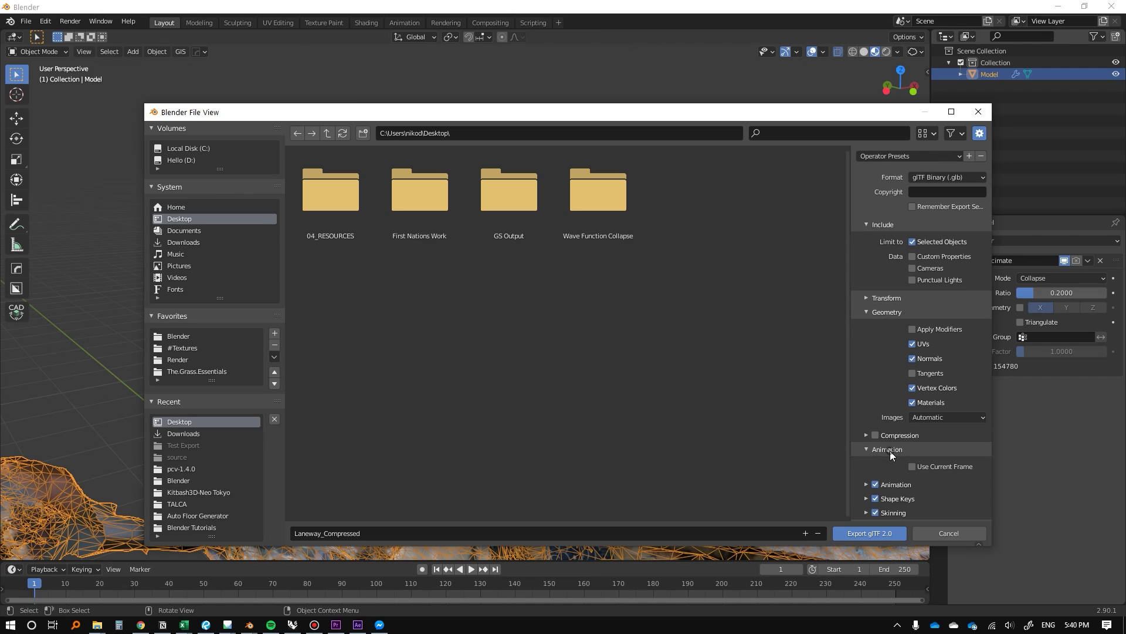
pyautogui.click(861, 534)
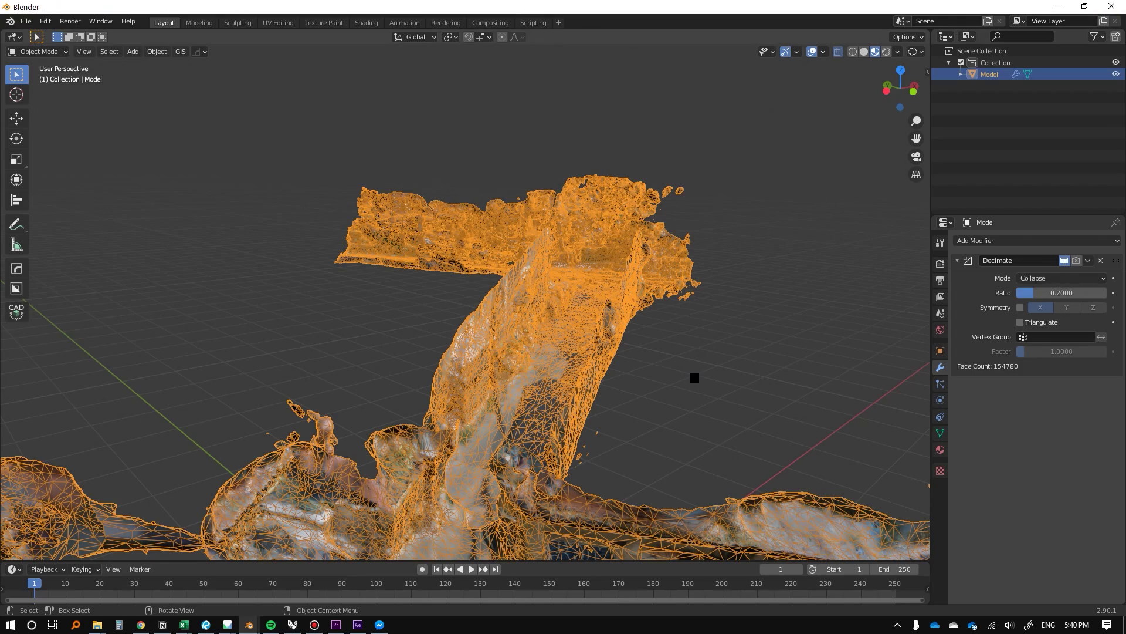
# Move Laneway_Final.ply down the desktop's left side, away from Laneway_Compressed.glb and Laneway_Mesh.jpg.
pyautogui.moveTo(694, 377); pyautogui.dragTo(666, 386, button='middle')
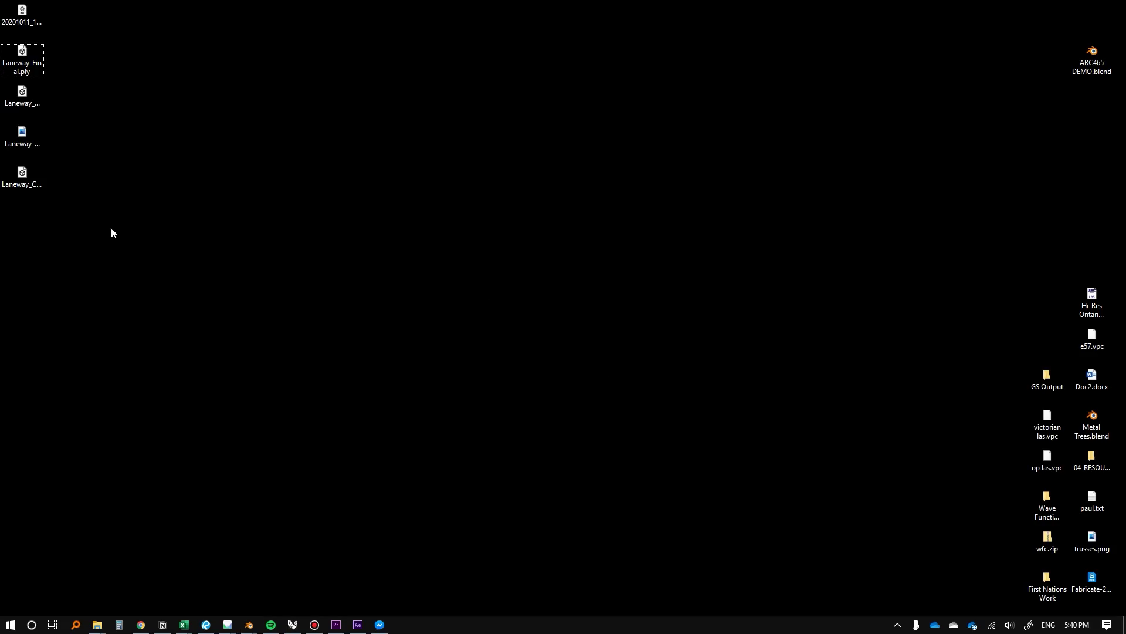
pyautogui.click(22, 179)
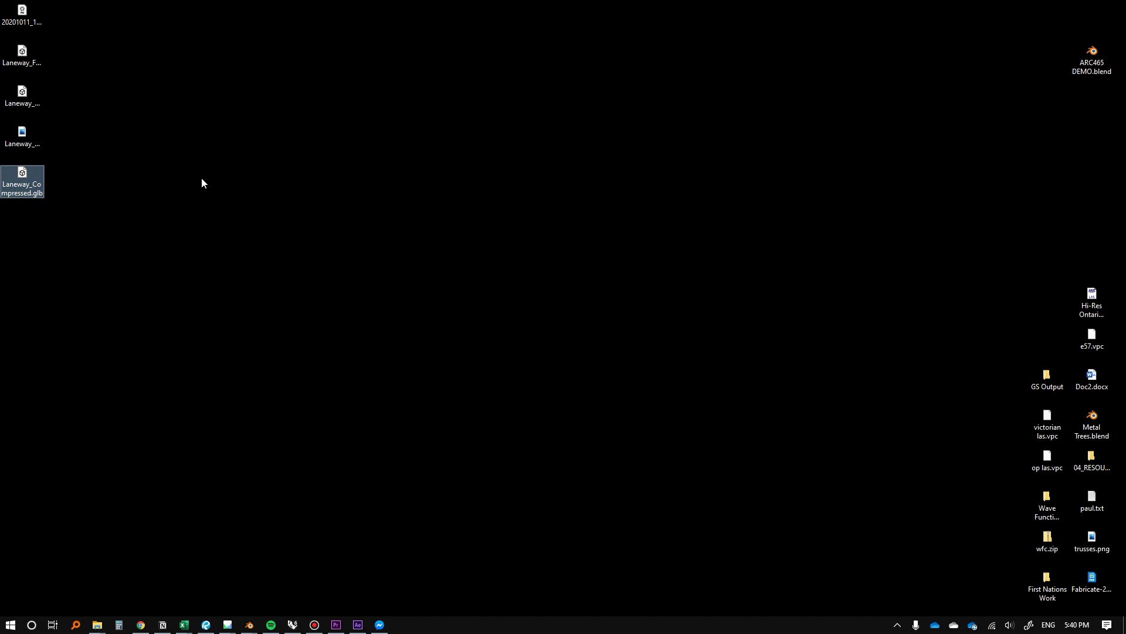
pyautogui.click(35, 140)
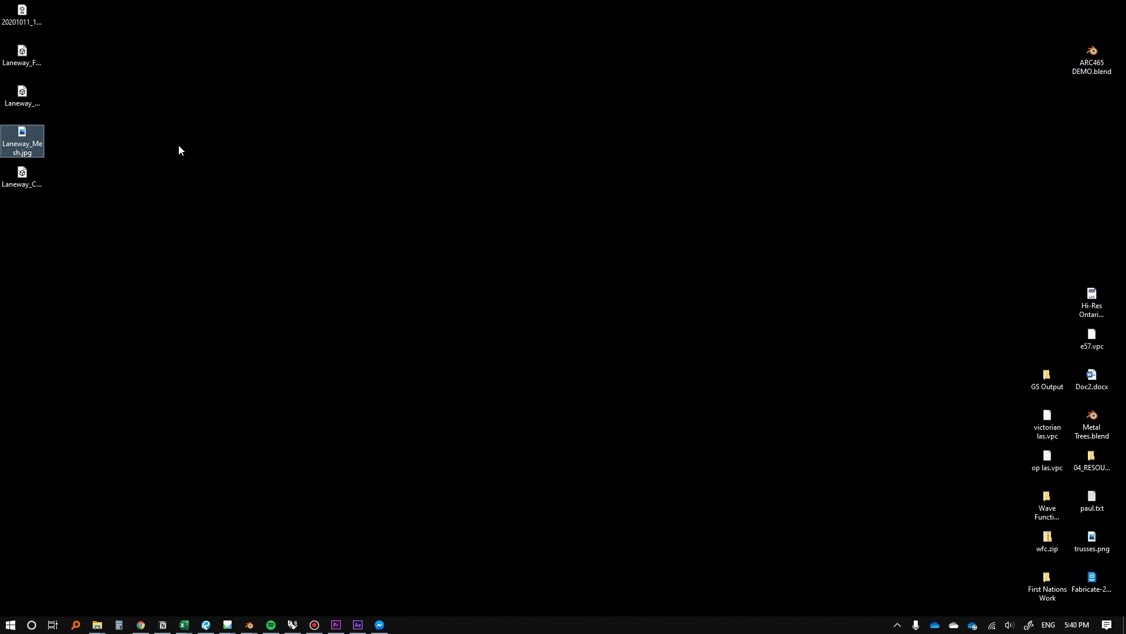
pyautogui.click(21, 95)
pyautogui.click(26, 57)
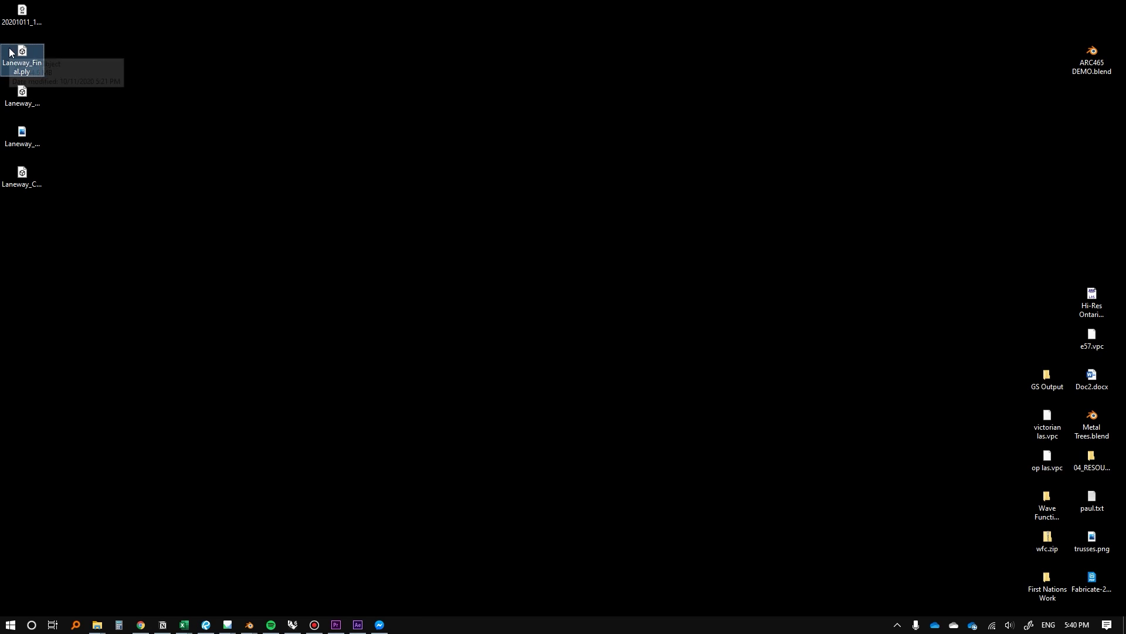
pyautogui.moveTo(22, 58); pyautogui.dragTo(27, 338)
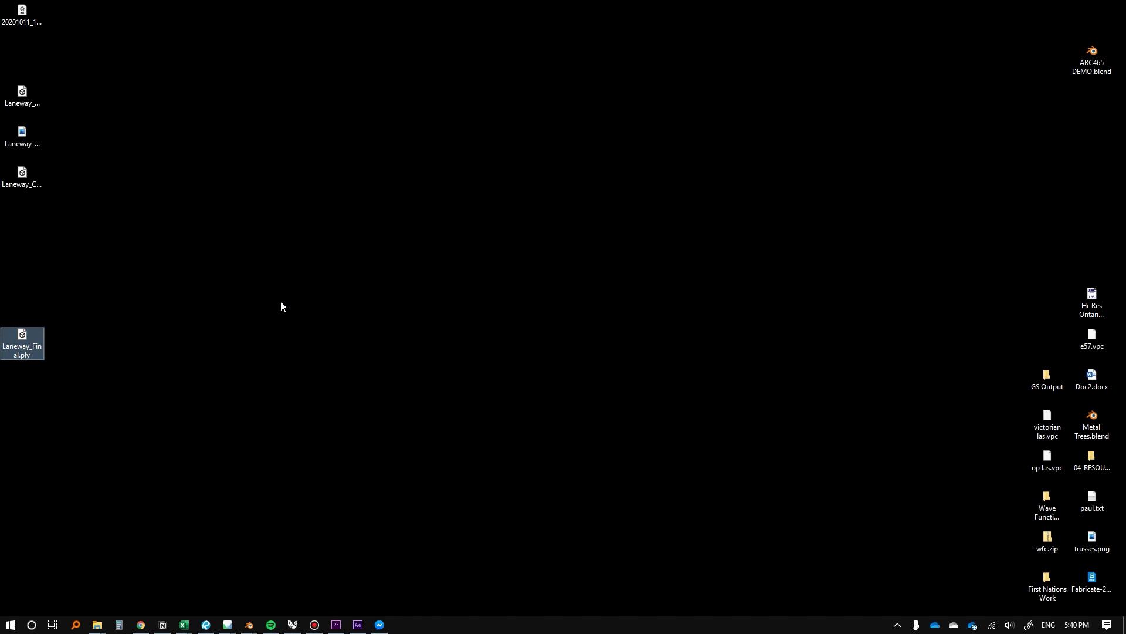
pyautogui.click(141, 624)
# From the Sketchfab feed, start a new upload and add Laneway_Final.ply to it.
pyautogui.click(664, 9)
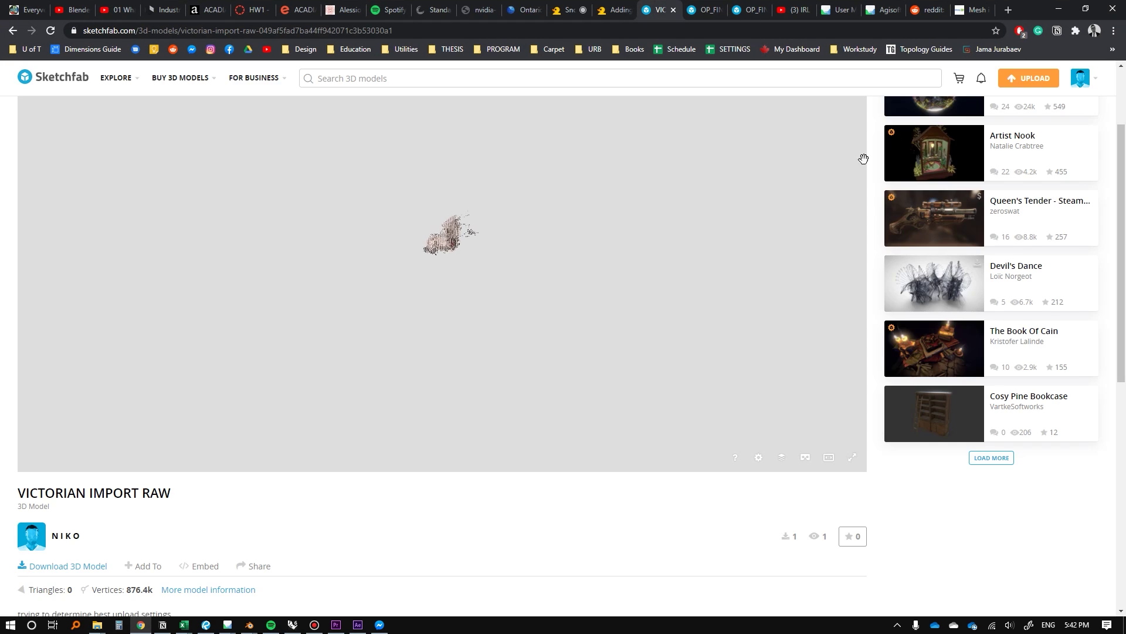
pyautogui.click(1011, 81)
pyautogui.press('Escape')
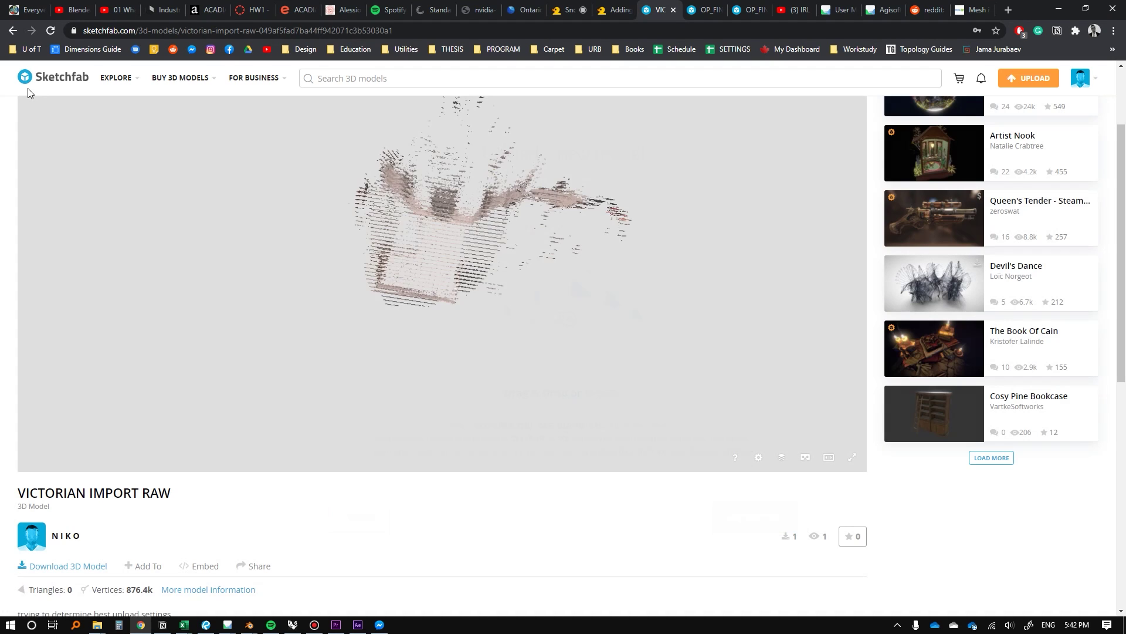
pyautogui.click(53, 77)
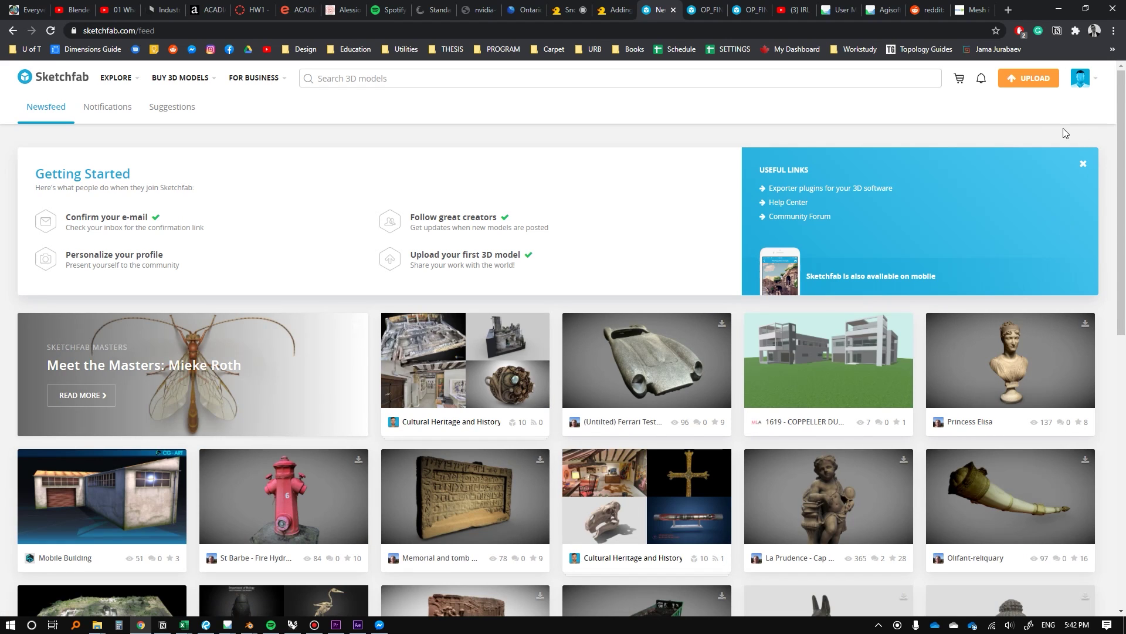
pyautogui.click(1029, 78)
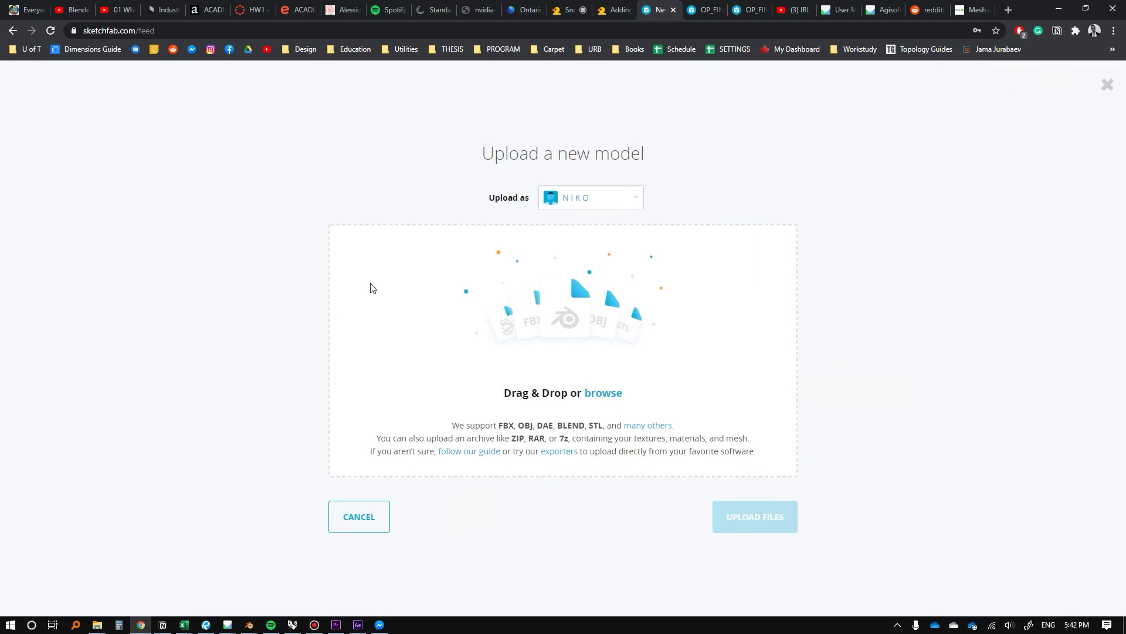
pyautogui.press('super+d')
pyautogui.press('super+d')
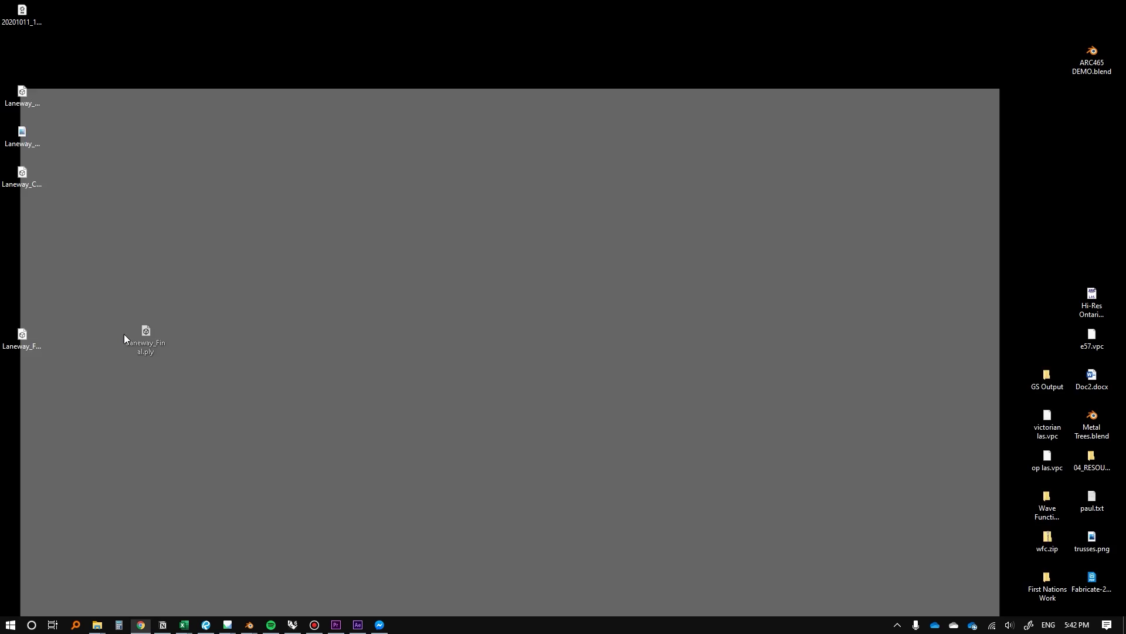
pyautogui.moveTo(18, 347); pyautogui.dragTo(496, 309)
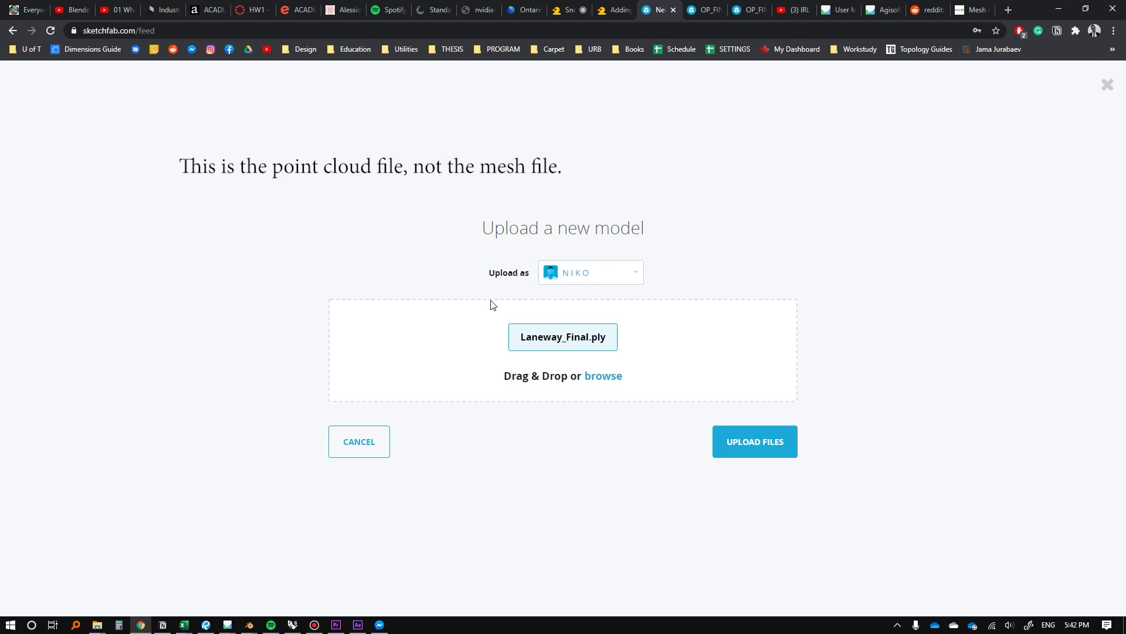
pyautogui.click(742, 438)
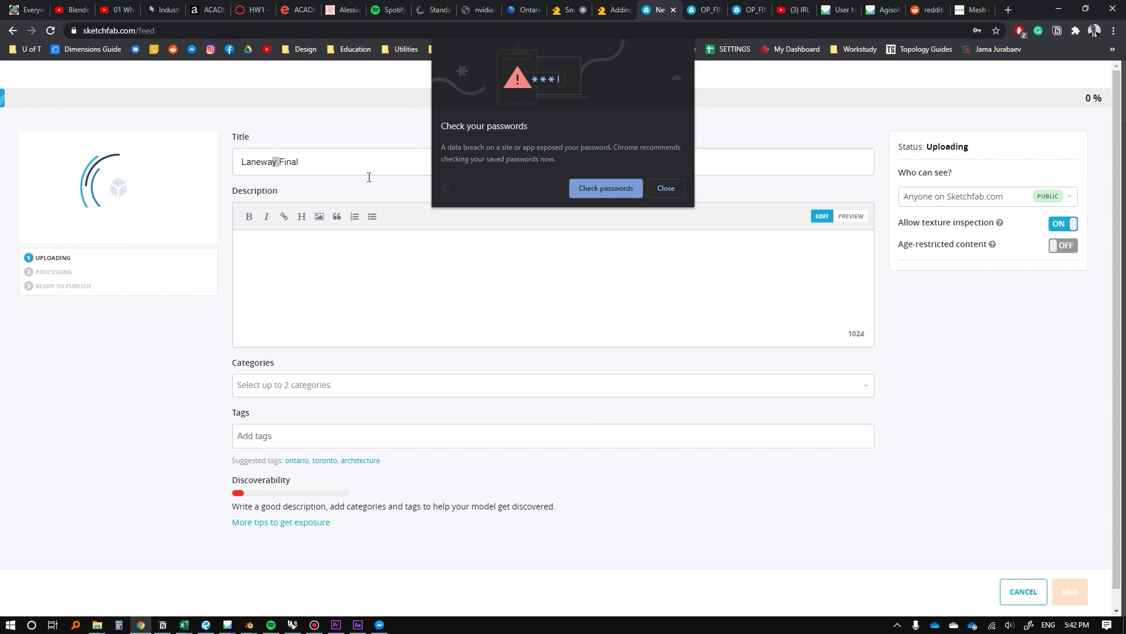
# Shorten the title to 'Laneway' and begin the description 'laneway point cloud'.
pyautogui.click(678, 195)
pyautogui.doubleClick(287, 164)
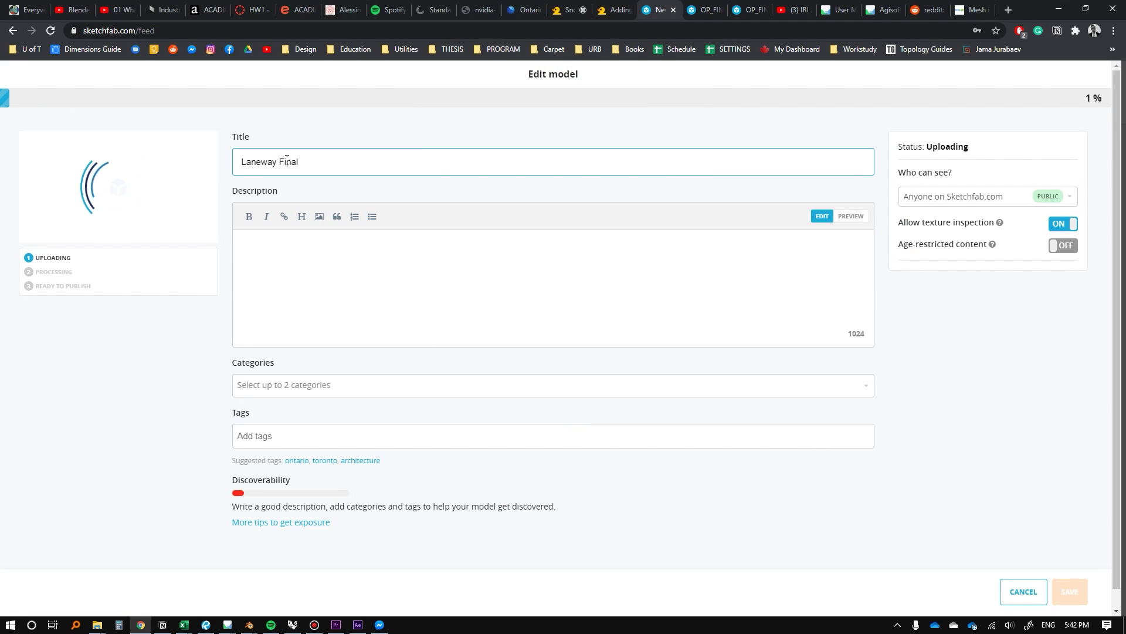
pyautogui.press('BackSpace')
pyautogui.click(410, 272)
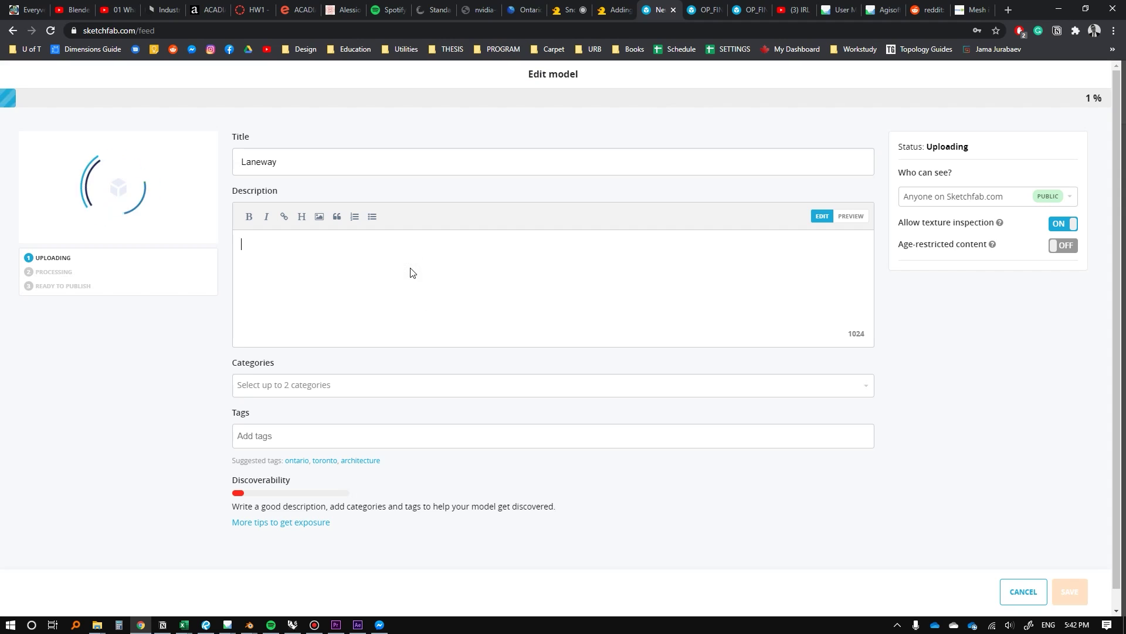
pyautogui.write('laneway po')
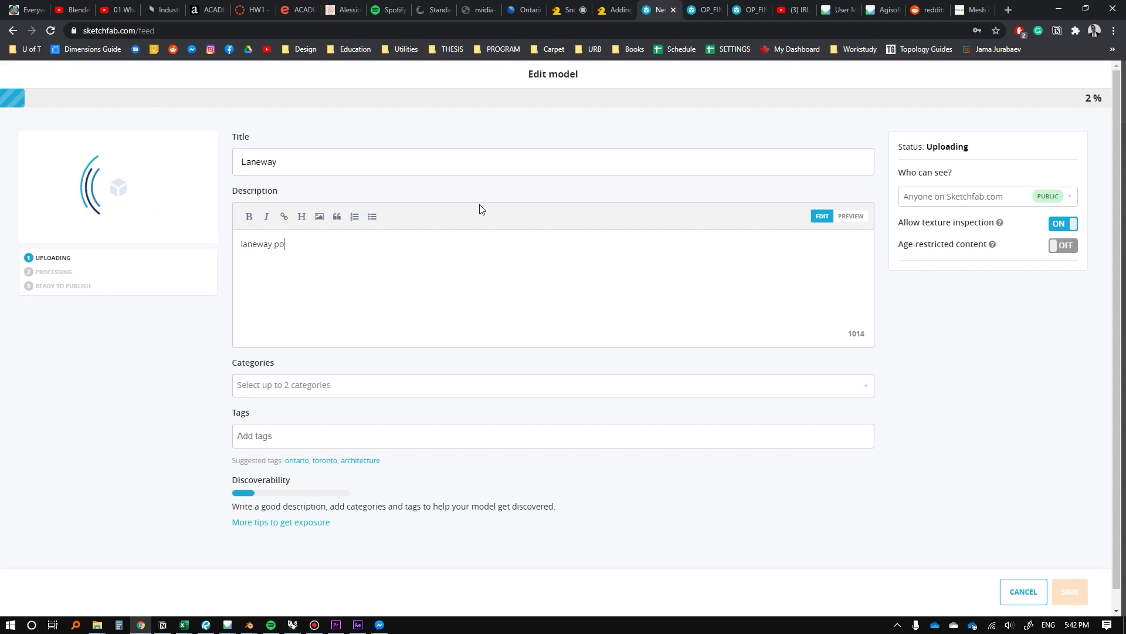
pyautogui.write('int cloud')
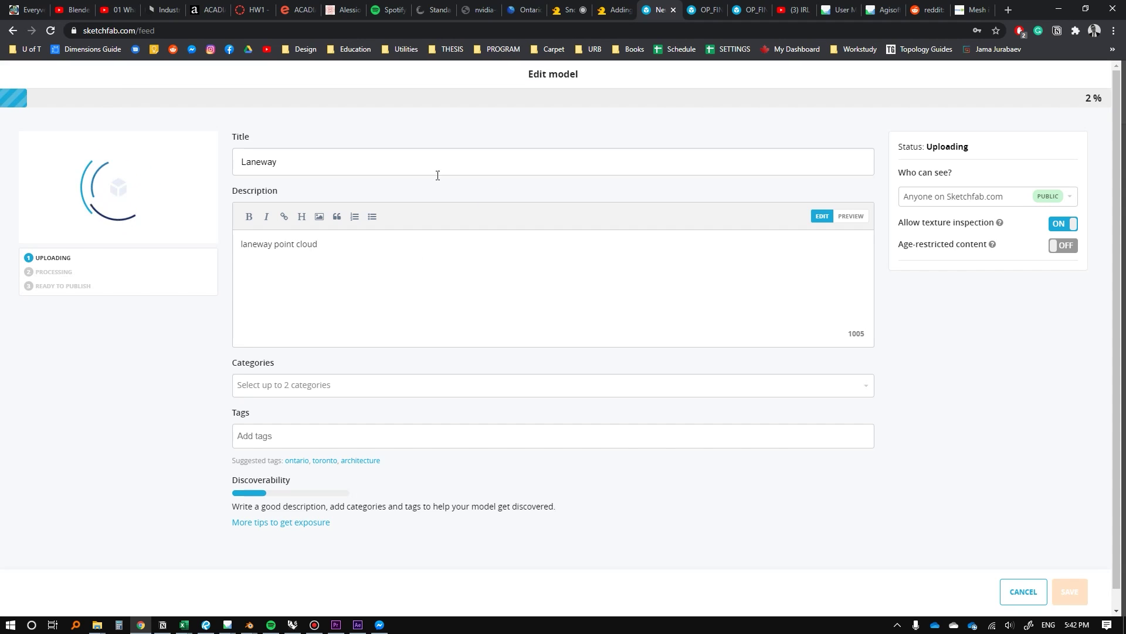
# Set the category to Architecture and add the tags ontario, toronto and architecture.
pyautogui.click(259, 384)
pyautogui.click(258, 434)
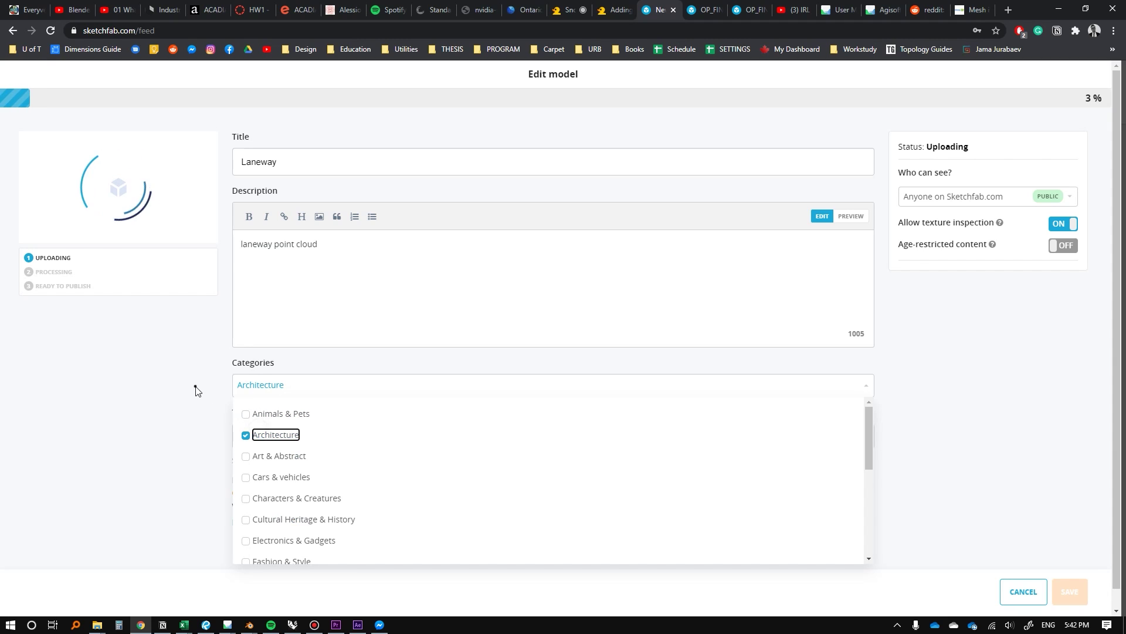
pyautogui.click(196, 389)
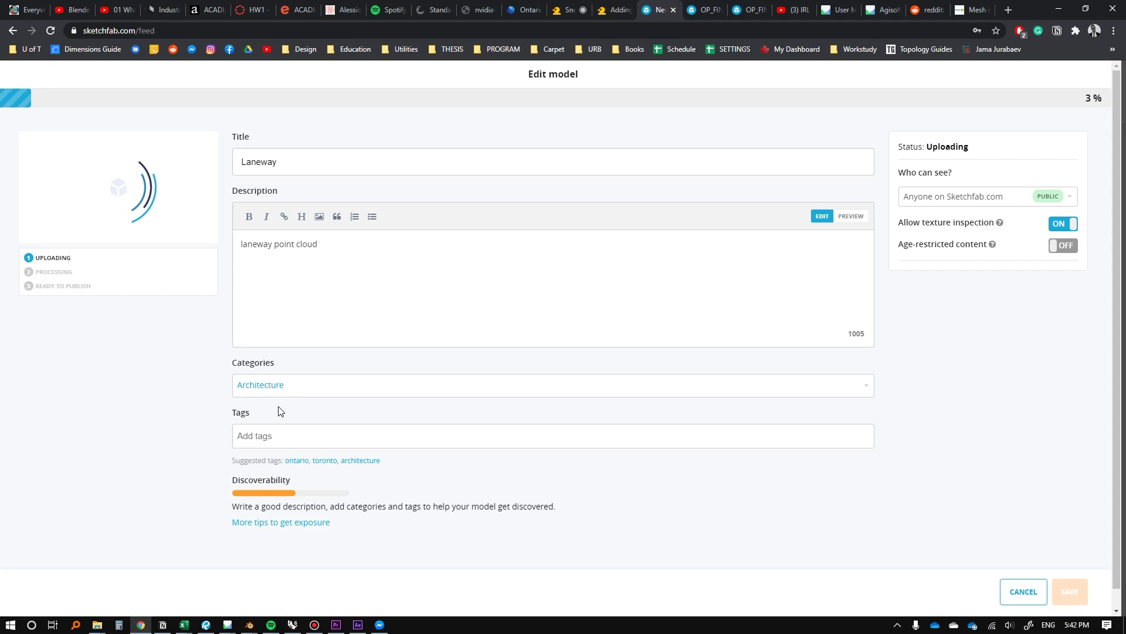
pyautogui.click(297, 460)
pyautogui.click(296, 460)
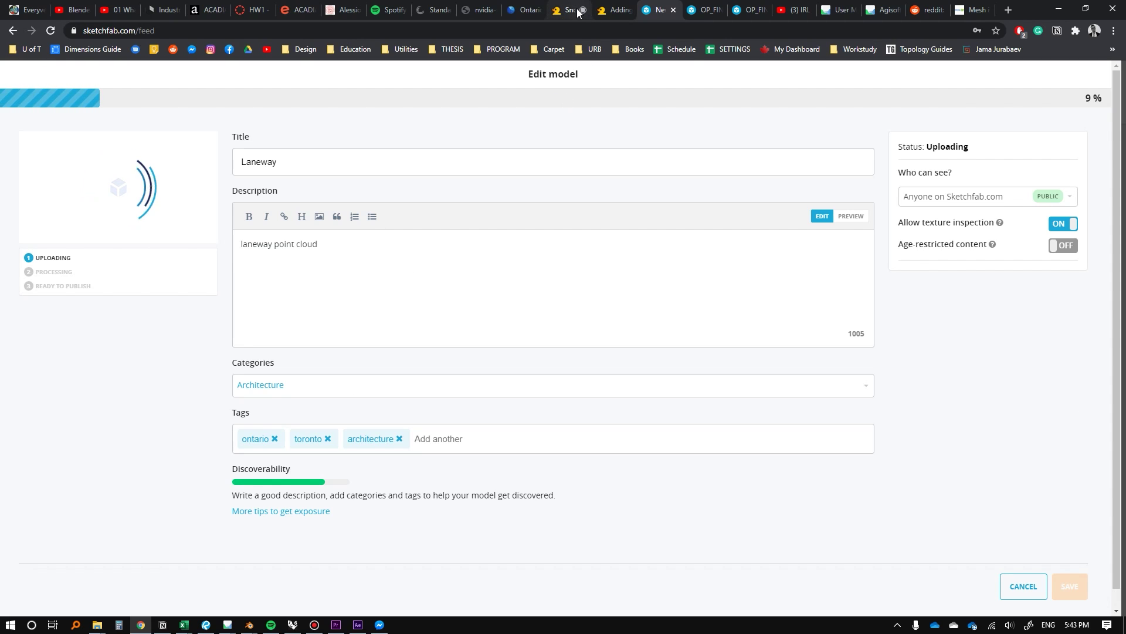
# Search Google for 'mozilla hubs' in a new tab and go to the Hubs by Mozilla site.
pyautogui.click(621, 9)
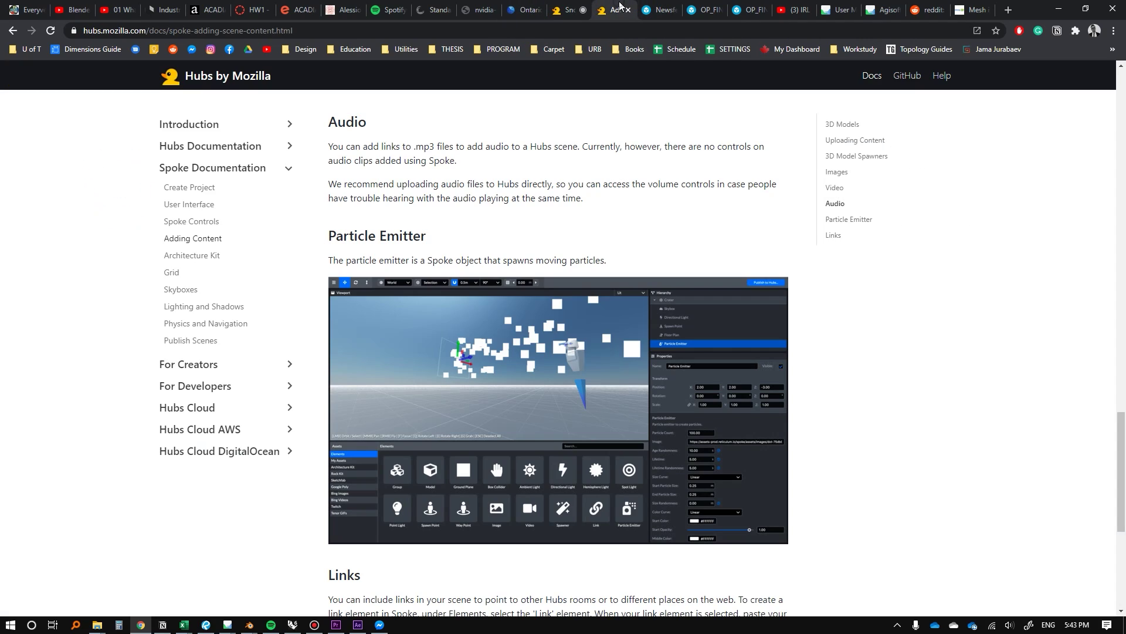
pyautogui.hotkey('ctrl', 't')
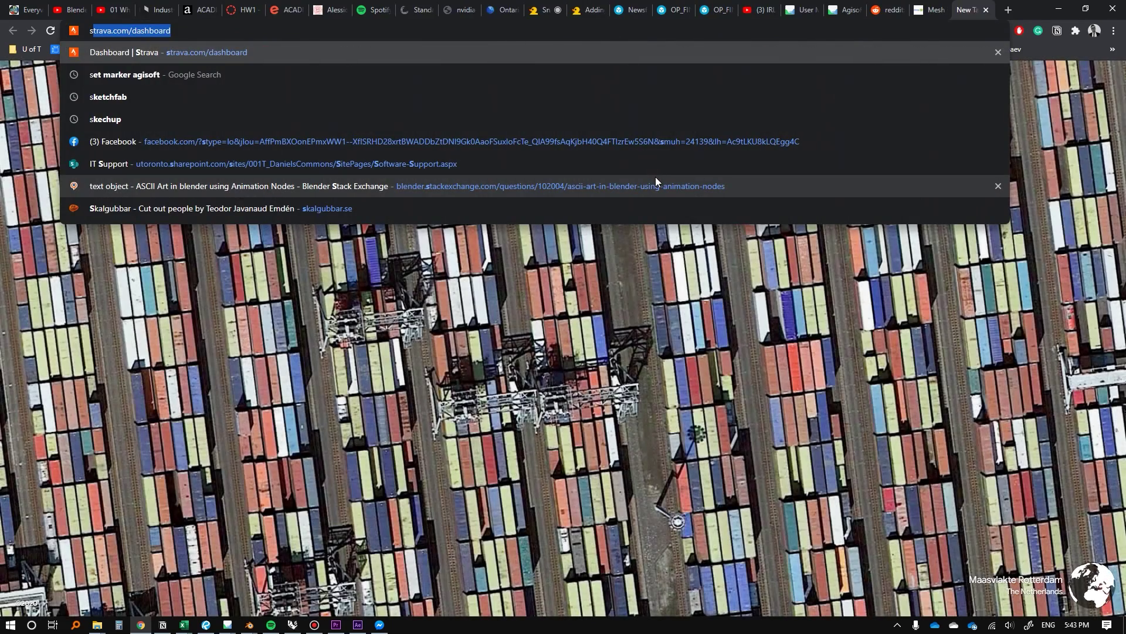
pyautogui.write('mozilla ')
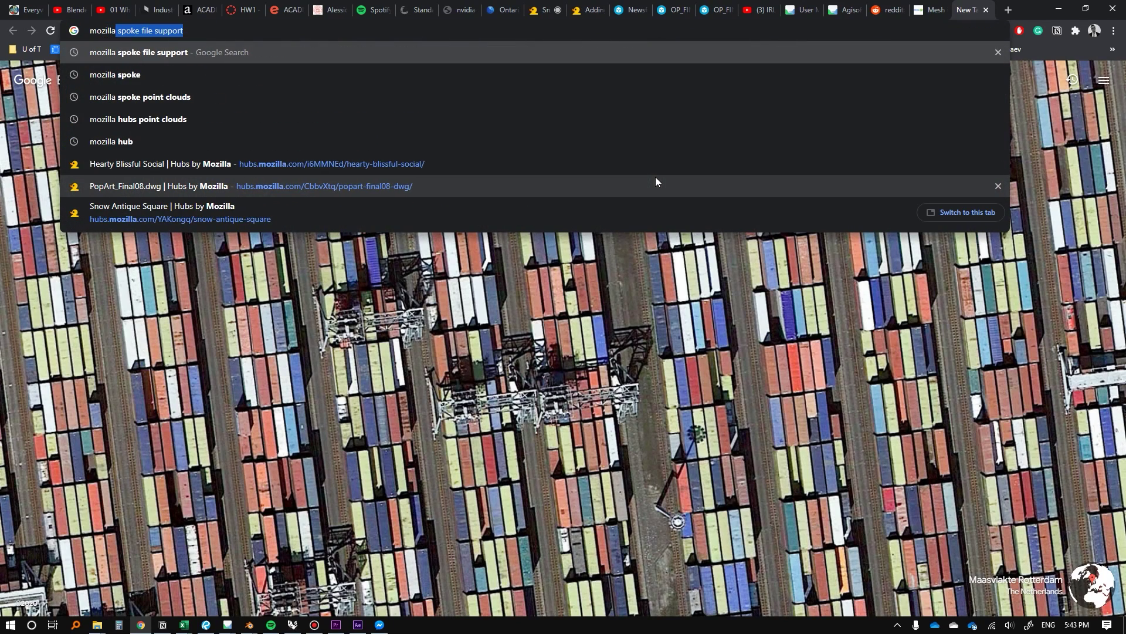
pyautogui.write('hubs')
pyautogui.press('Return')
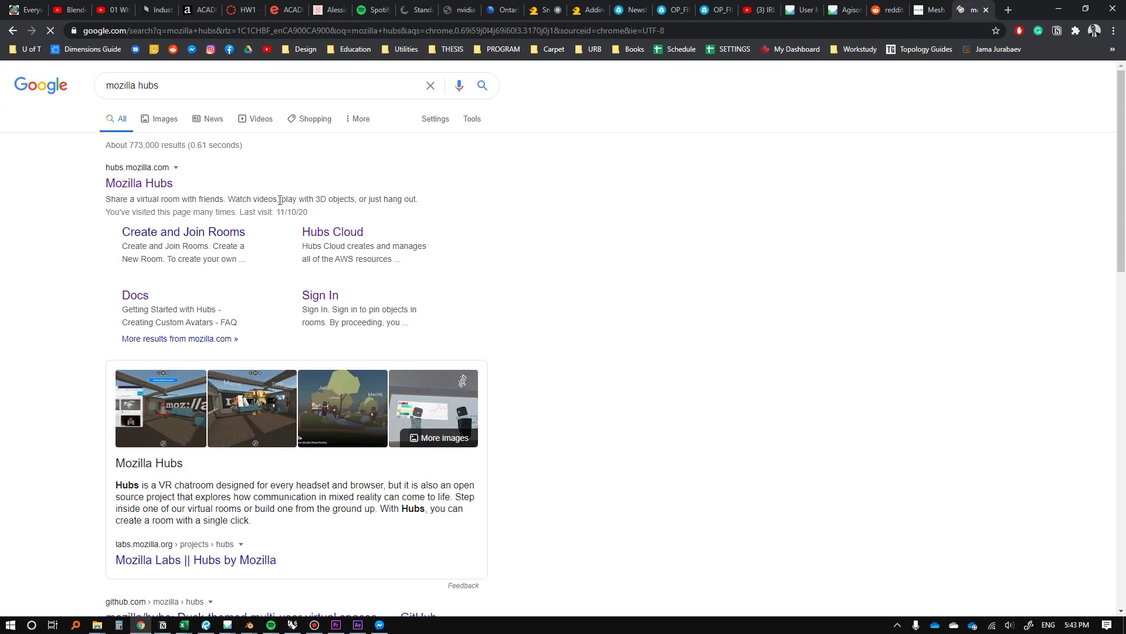
pyautogui.click(126, 183)
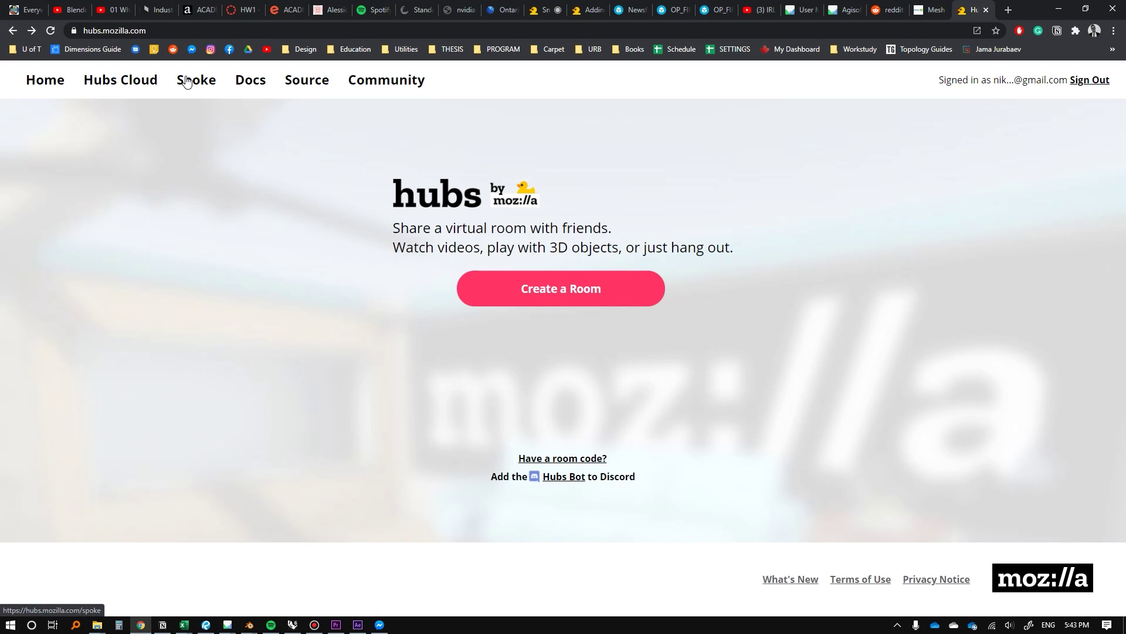
# Go from Hubs to Spoke's Projects page listing Ontario Place, Point Cloud, SCREENSHOT and TESTING.
pyautogui.click(187, 81)
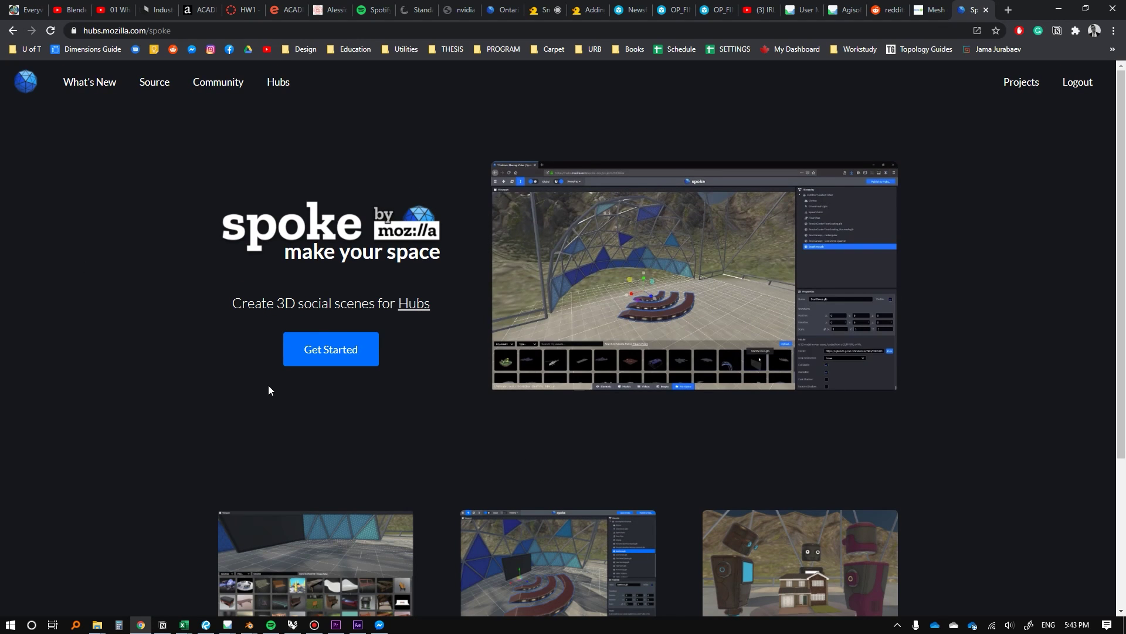
pyautogui.click(333, 350)
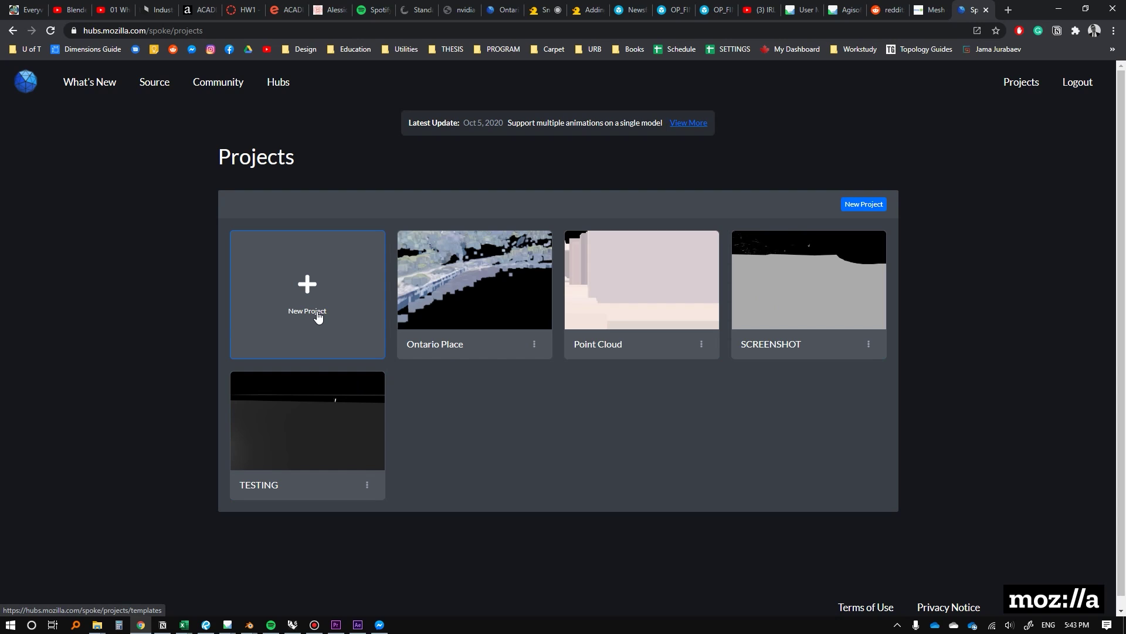
# Create a new empty Spoke project based on the Crater scene.
pyautogui.click(319, 316)
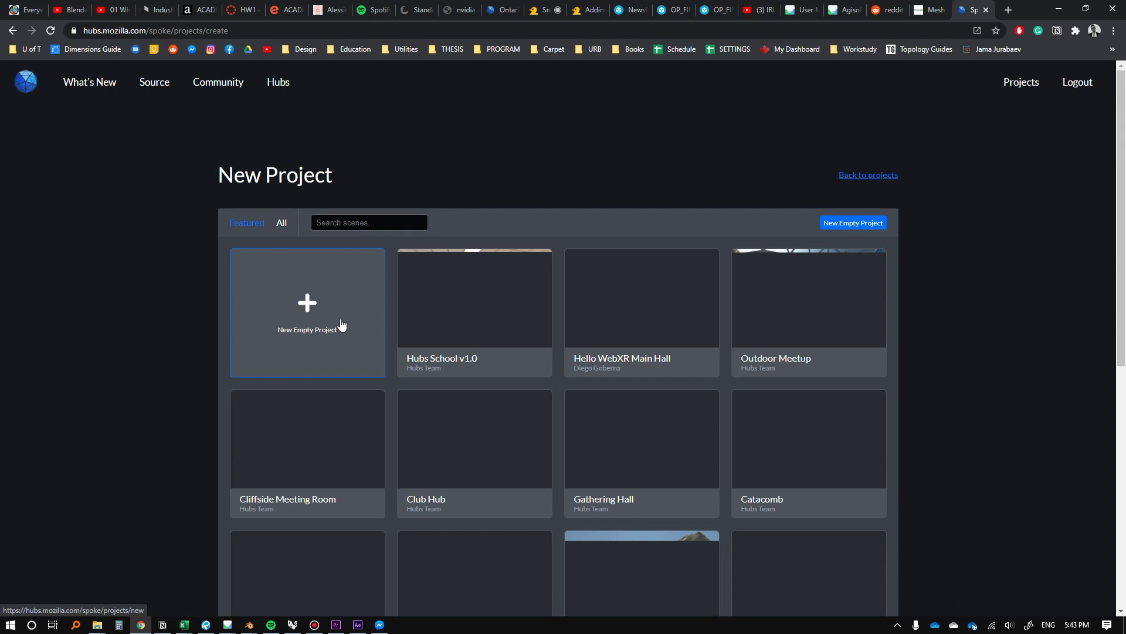
pyautogui.click(302, 323)
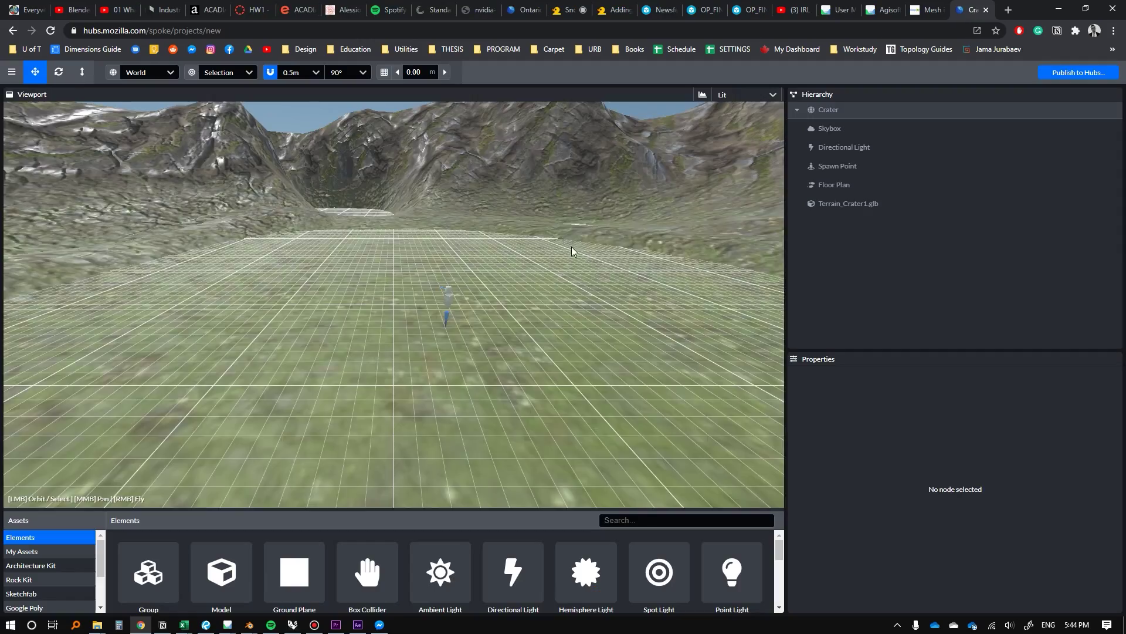
pyautogui.moveTo(574, 246)
pyautogui.mouseDown()
pyautogui.moveTo(440, 268)
pyautogui.moveTo(344, 221)
pyautogui.moveTo(405, 257)
pyautogui.moveTo(747, 251)
pyautogui.moveTo(584, 264)
pyautogui.mouseUp()
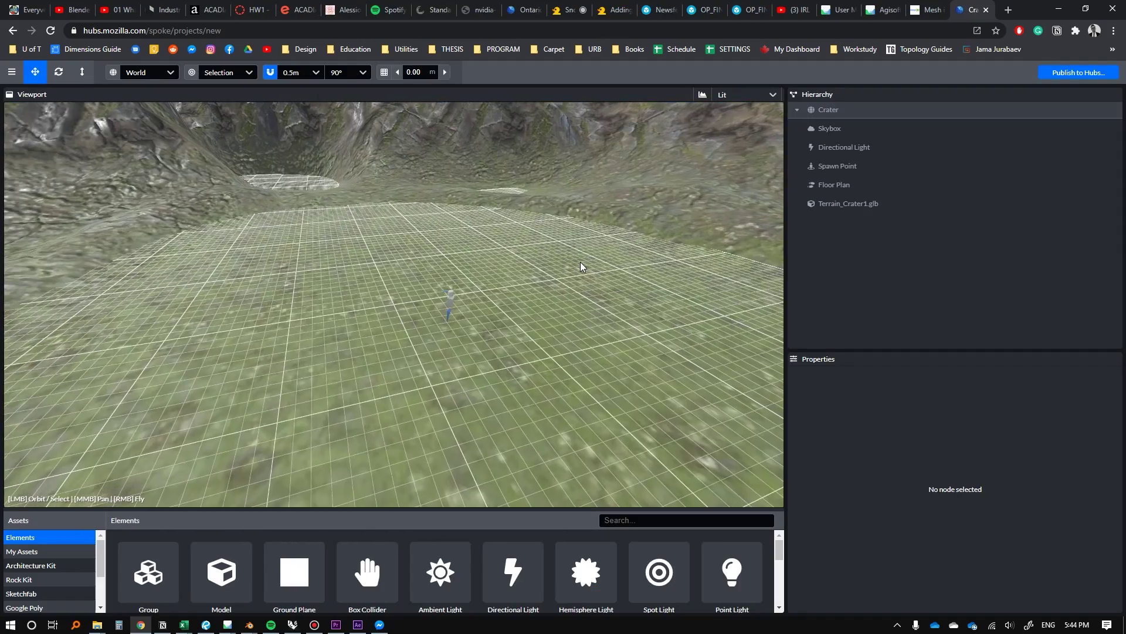
# Delete Terrain_Crater1.glb, Floor Plan and Skybox from the Hierarchy, keeping the light.
pyautogui.click(856, 203)
pyautogui.press('Delete')
pyautogui.click(809, 186)
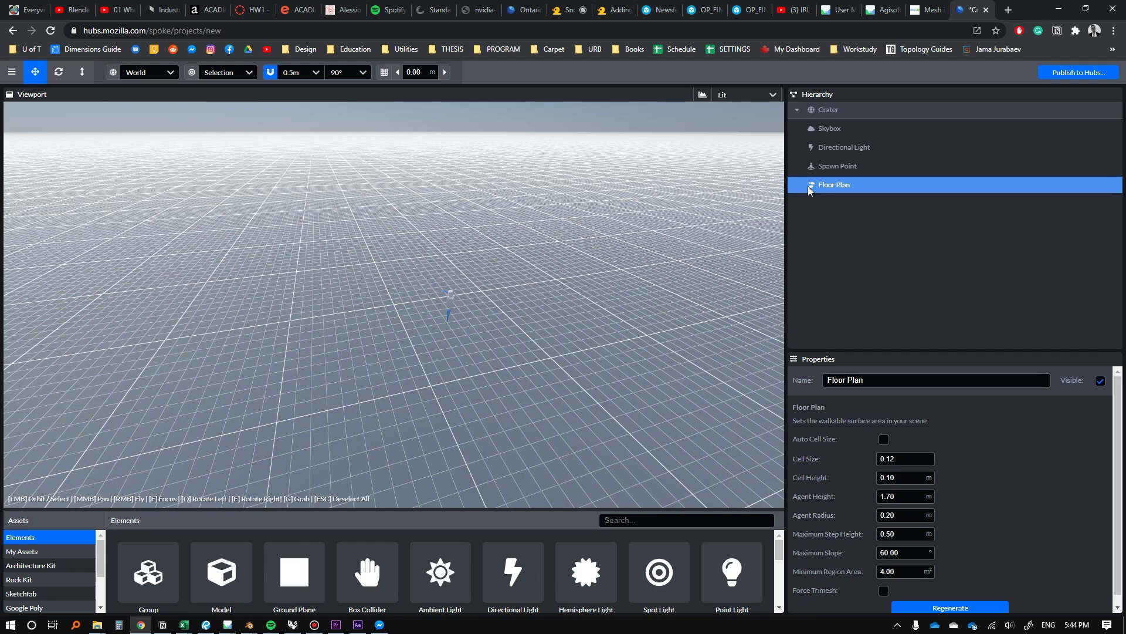
pyautogui.press('Delete')
pyautogui.click(825, 148)
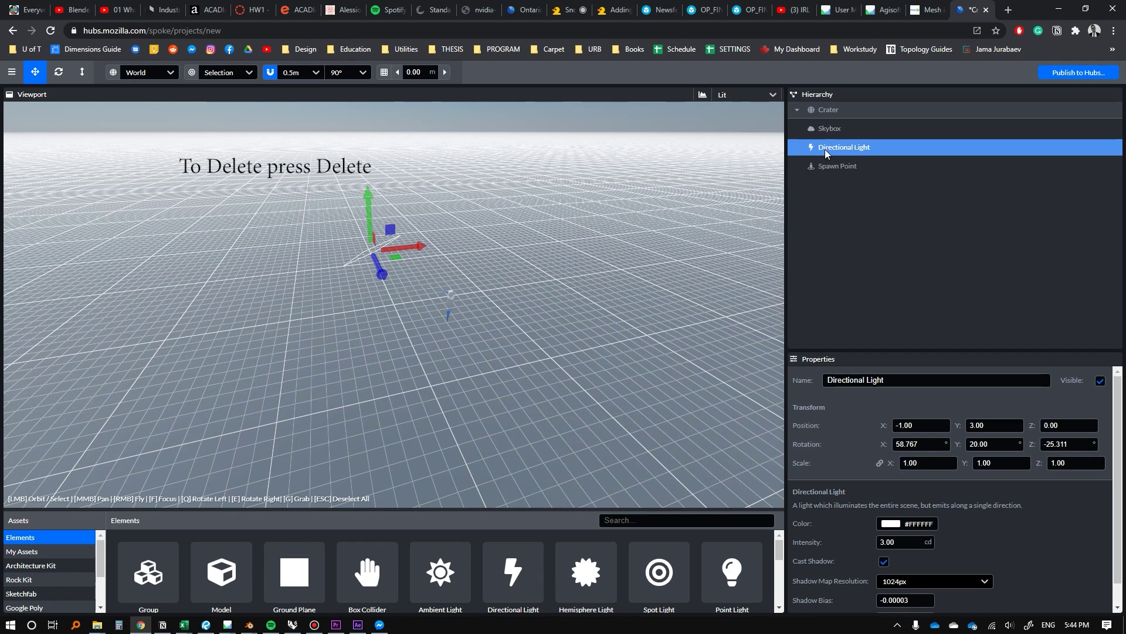
pyautogui.click(821, 132)
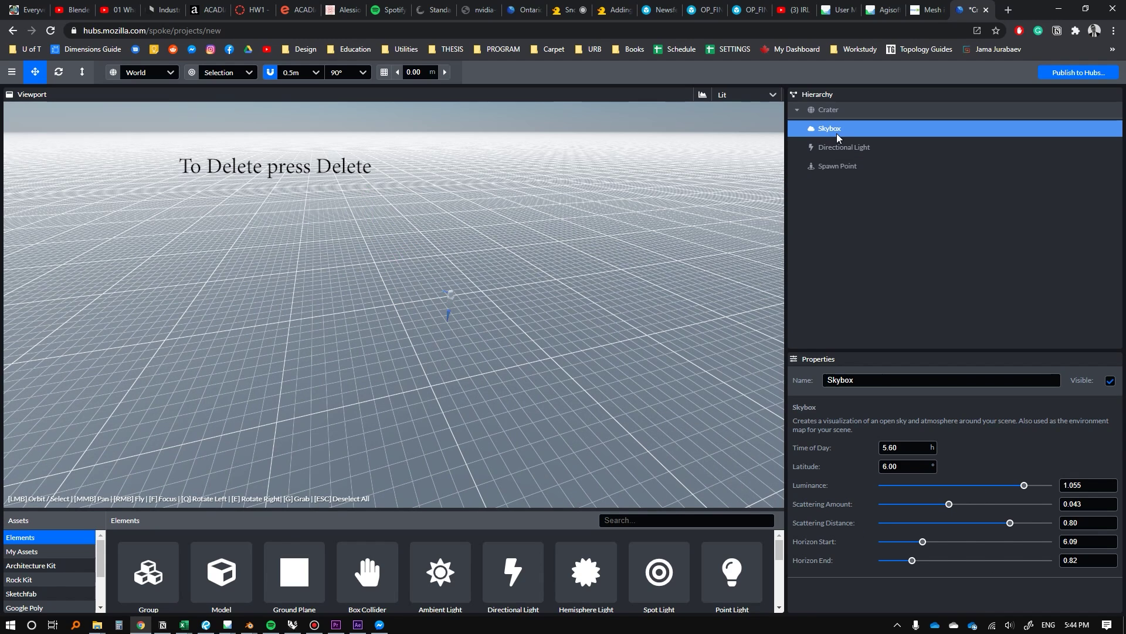
pyautogui.press('Delete')
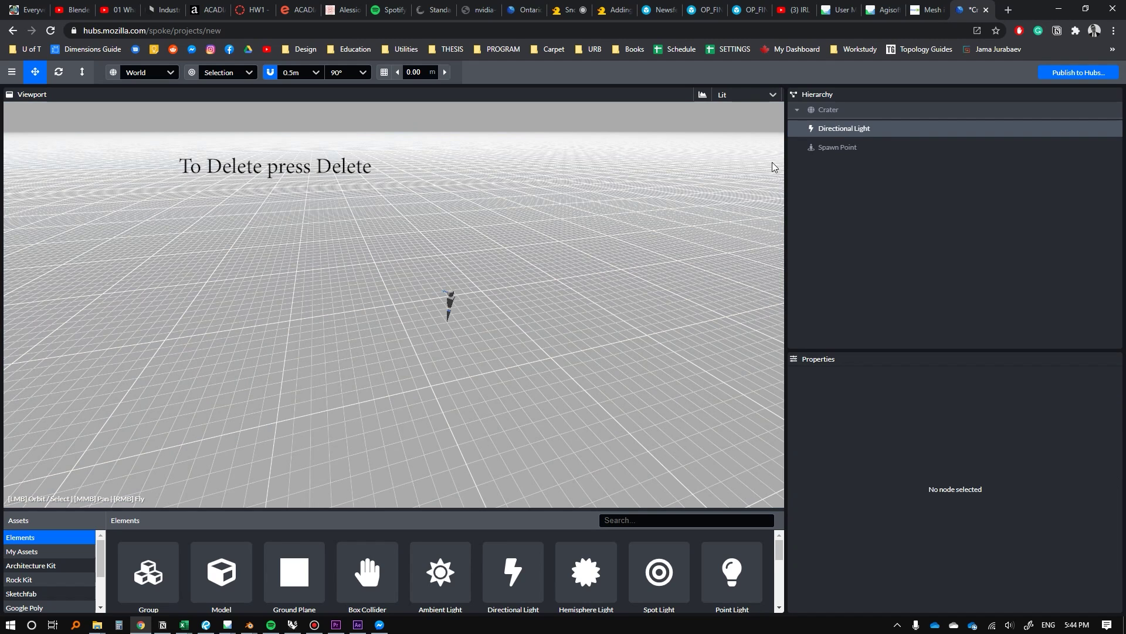
pyautogui.click(838, 109)
# Rename the scene root Crater to 'Laneway'.
pyautogui.rightClick(833, 108)
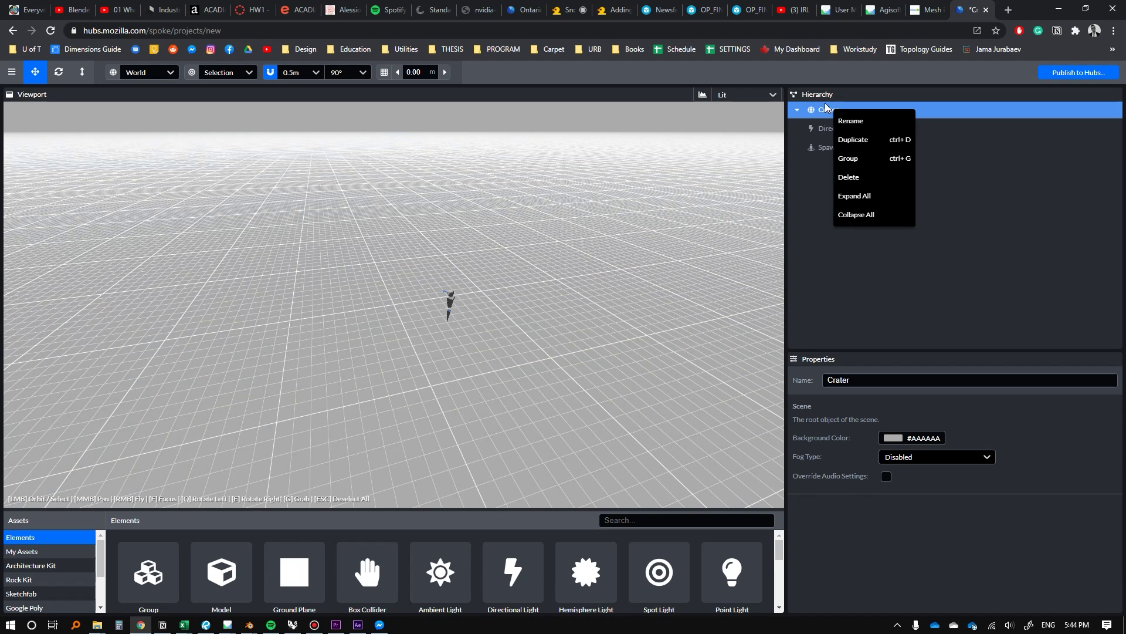
pyautogui.click(808, 146)
pyautogui.click(821, 109)
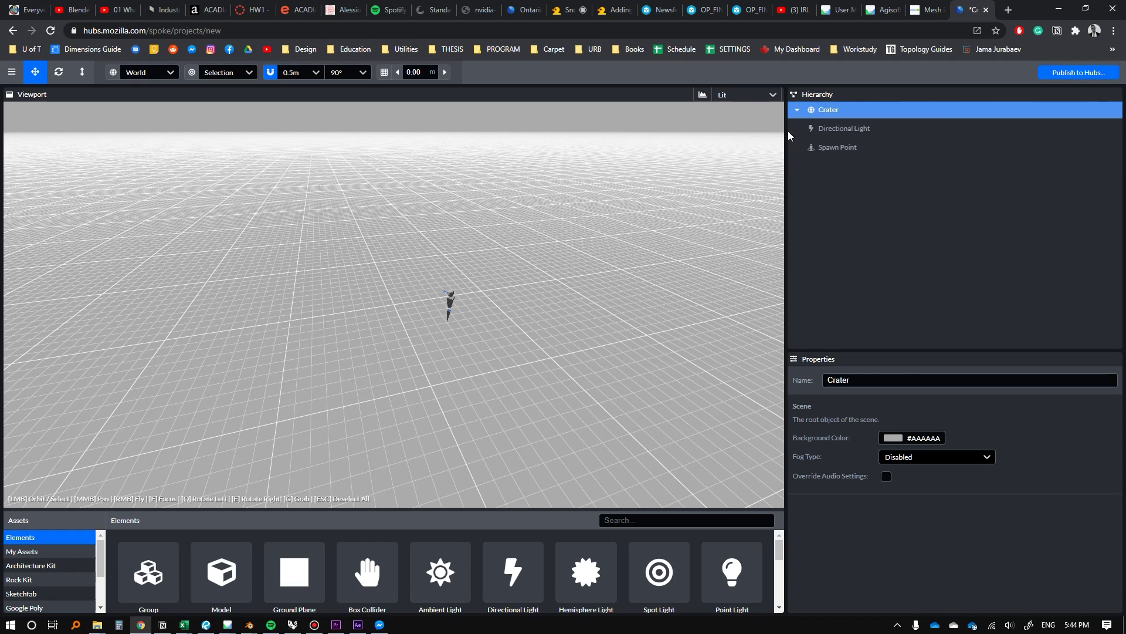
pyautogui.doubleClick(840, 381)
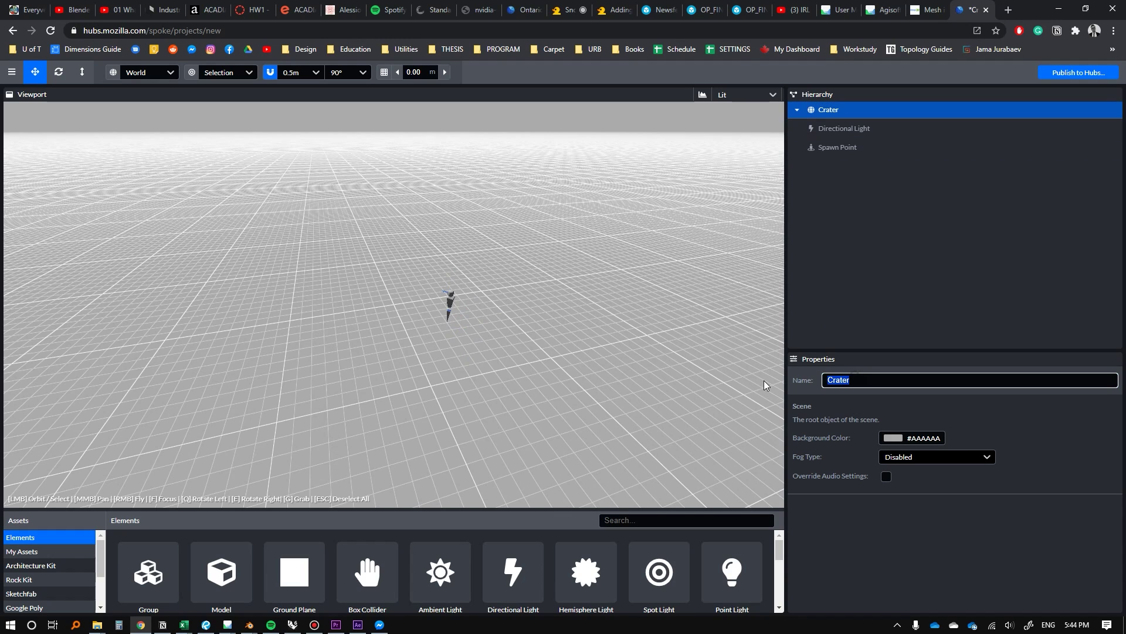
pyautogui.write('L')
pyautogui.write('aneway')
pyautogui.press('Return')
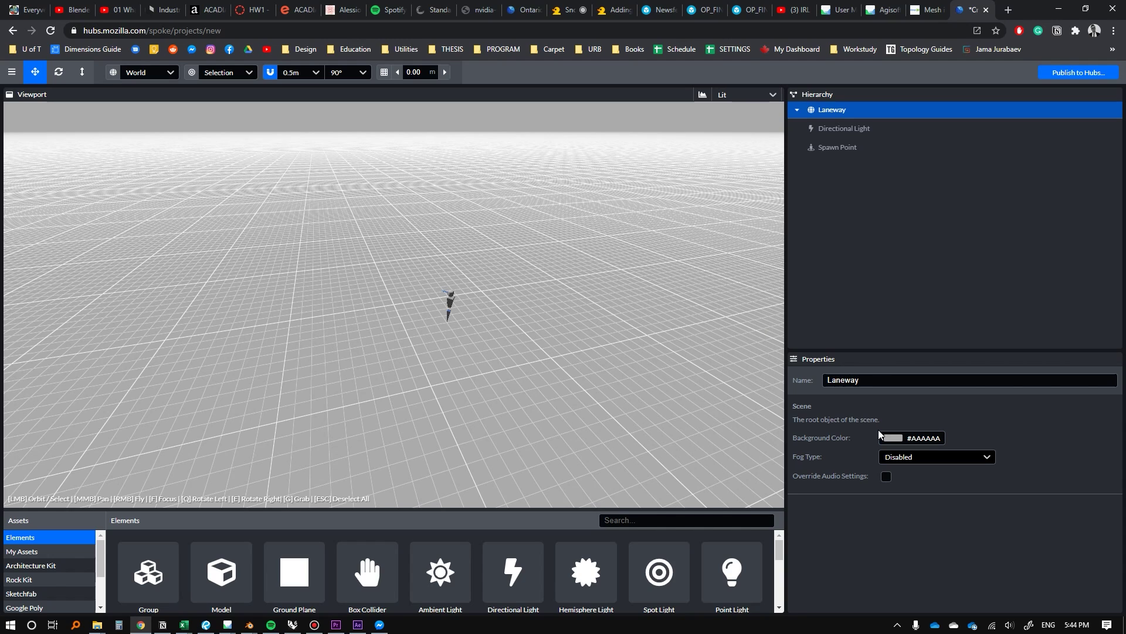
# Set the scene Background Color to black.
pyautogui.click(897, 439)
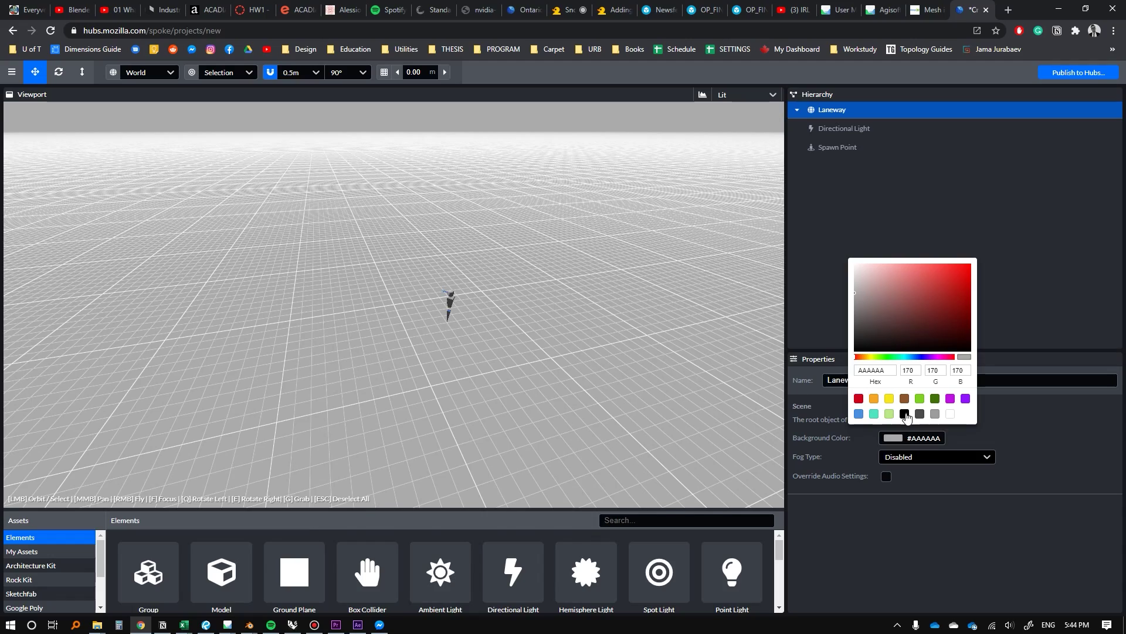
pyautogui.click(904, 414)
pyautogui.click(1093, 296)
pyautogui.moveTo(458, 297)
pyautogui.mouseDown()
pyautogui.moveTo(434, 325)
pyautogui.moveTo(488, 256)
pyautogui.mouseUp()
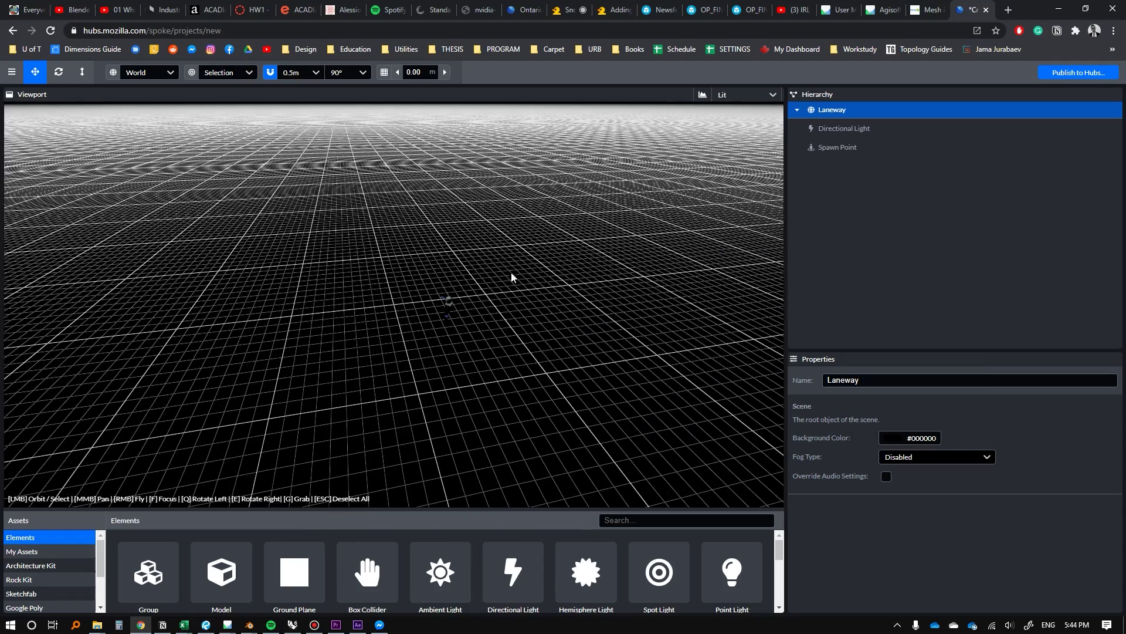
# Set the Fog Type to Exponential, giving white fog at density 0.003.
pyautogui.click(906, 456)
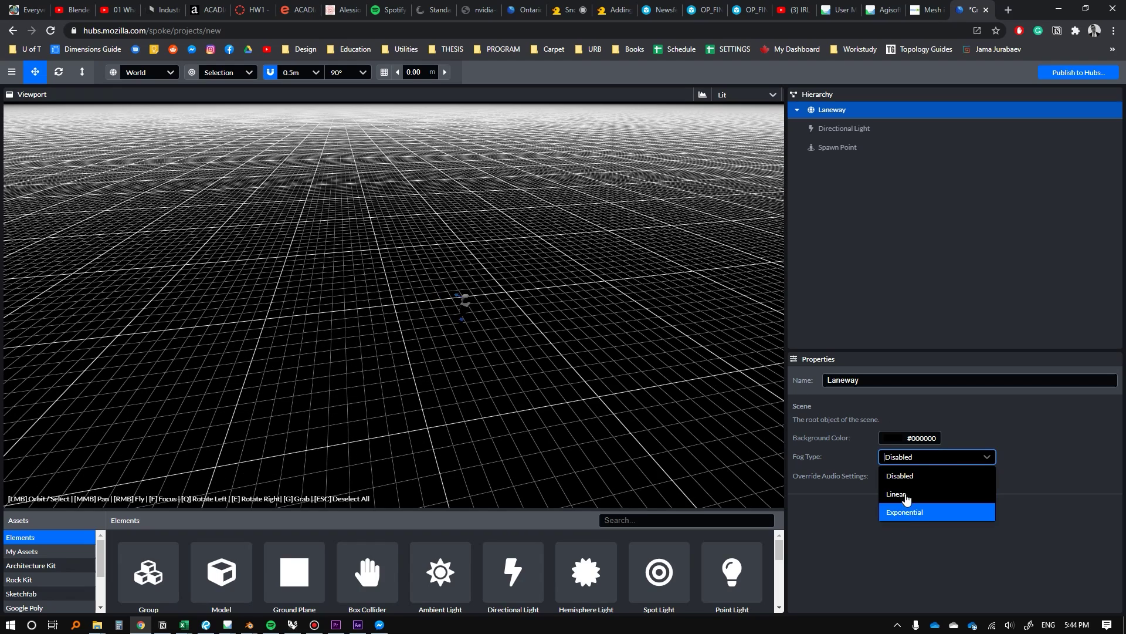
pyautogui.click(885, 512)
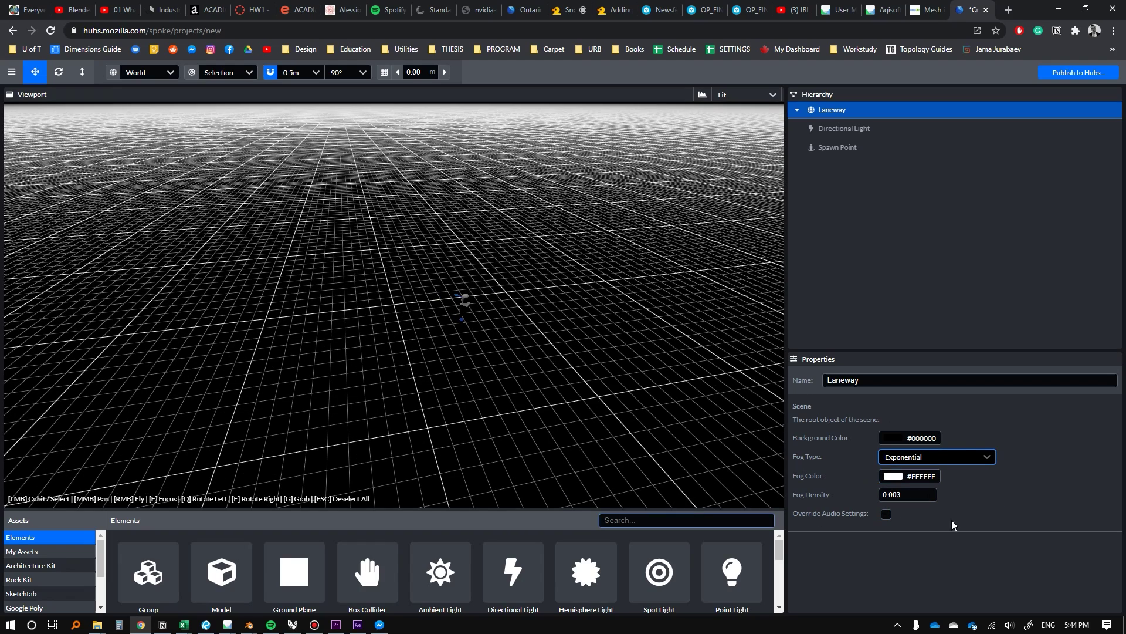
pyautogui.moveTo(301, 365)
pyautogui.mouseDown()
pyautogui.moveTo(595, 307)
pyautogui.moveTo(578, 329)
pyautogui.mouseUp()
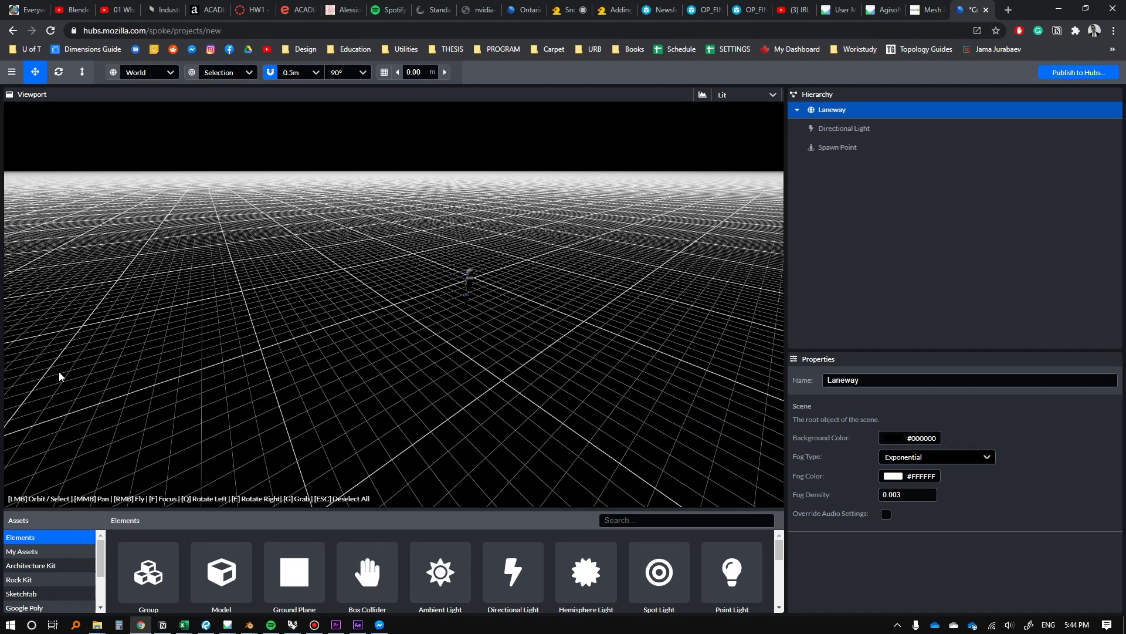
# Drag Laneway_Compressed.glb from the desktop into the Spoke scene to start uploading it.
pyautogui.press('super+d')
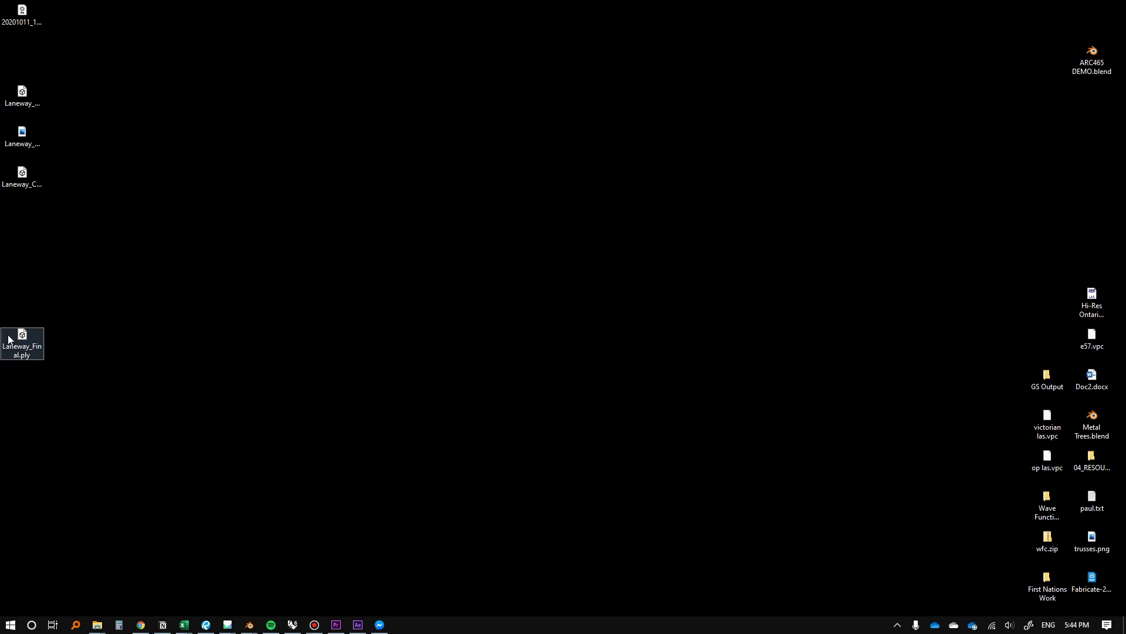
pyautogui.moveTo(20, 338); pyautogui.dragTo(3, 175)
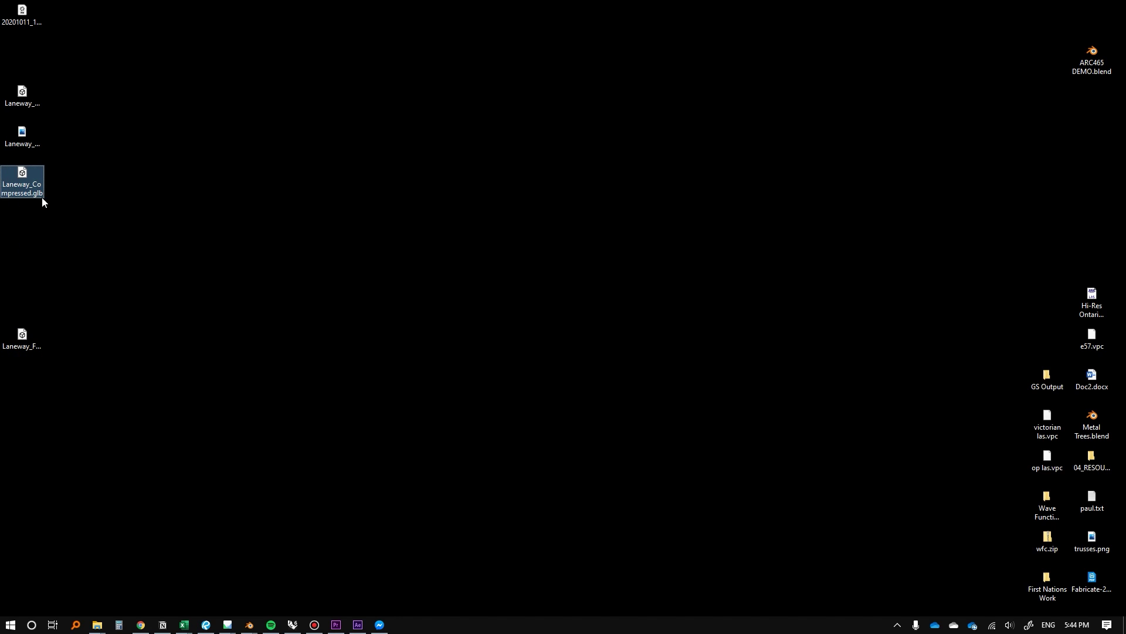
pyautogui.moveTo(10, 192); pyautogui.dragTo(280, 271)
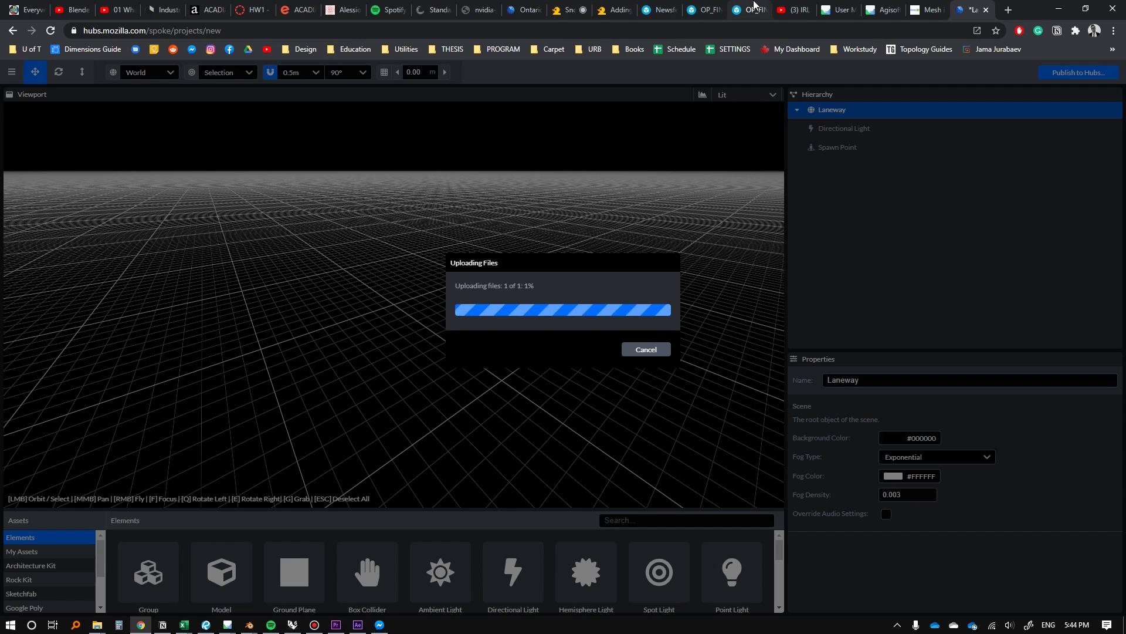
pyautogui.click(740, 9)
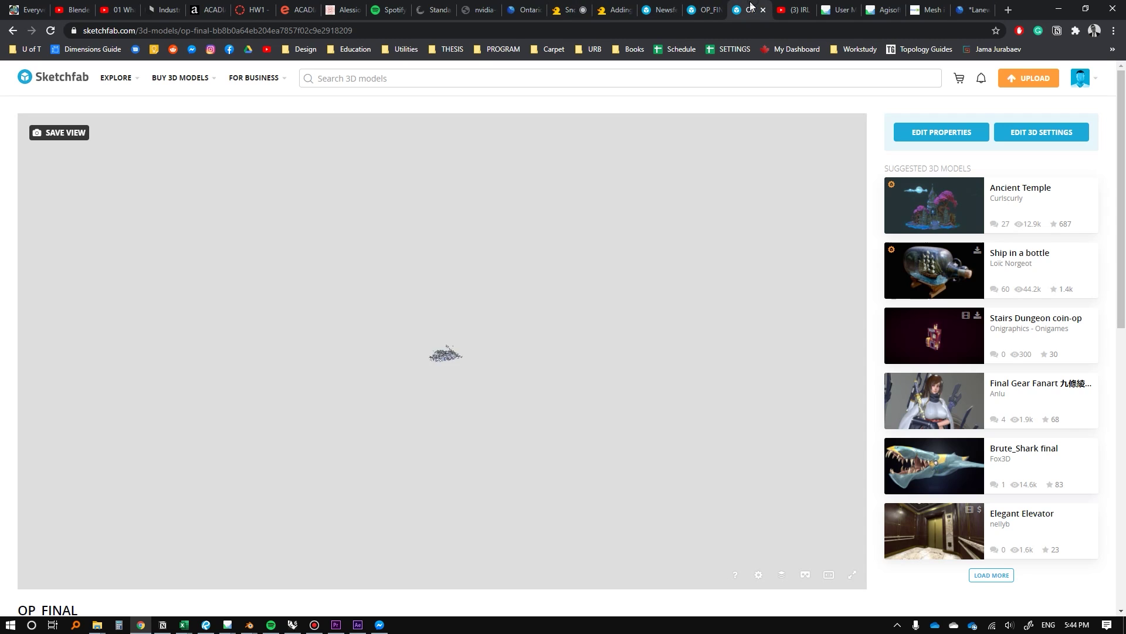
# Set the Laneway model's Sketchfab download option to Free and save it.
pyautogui.click(662, 9)
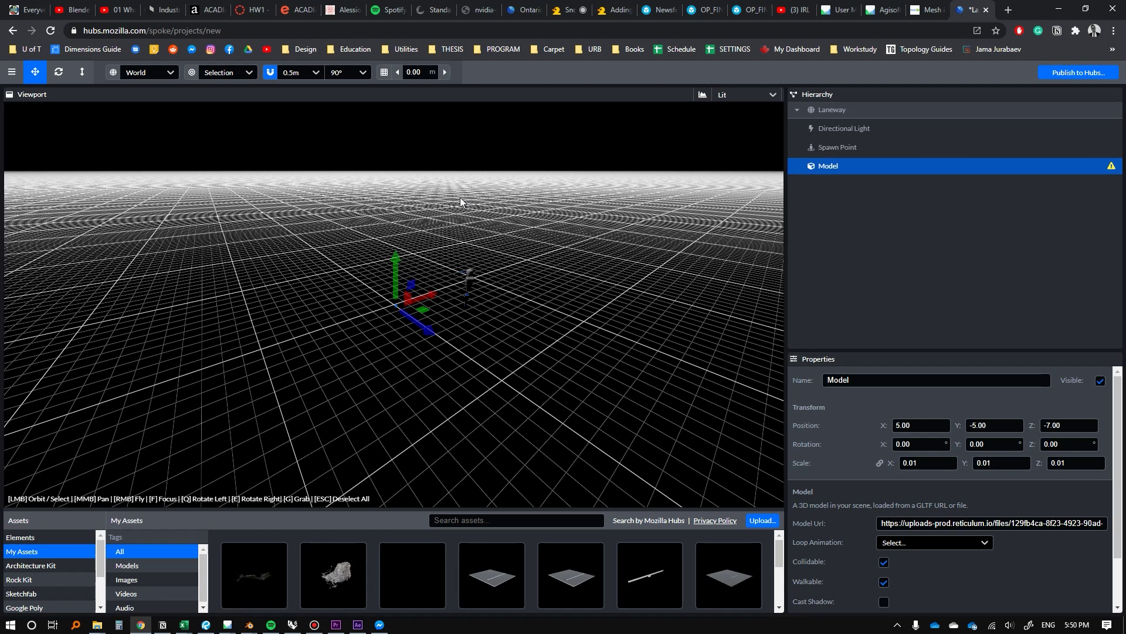
pyautogui.click(664, 10)
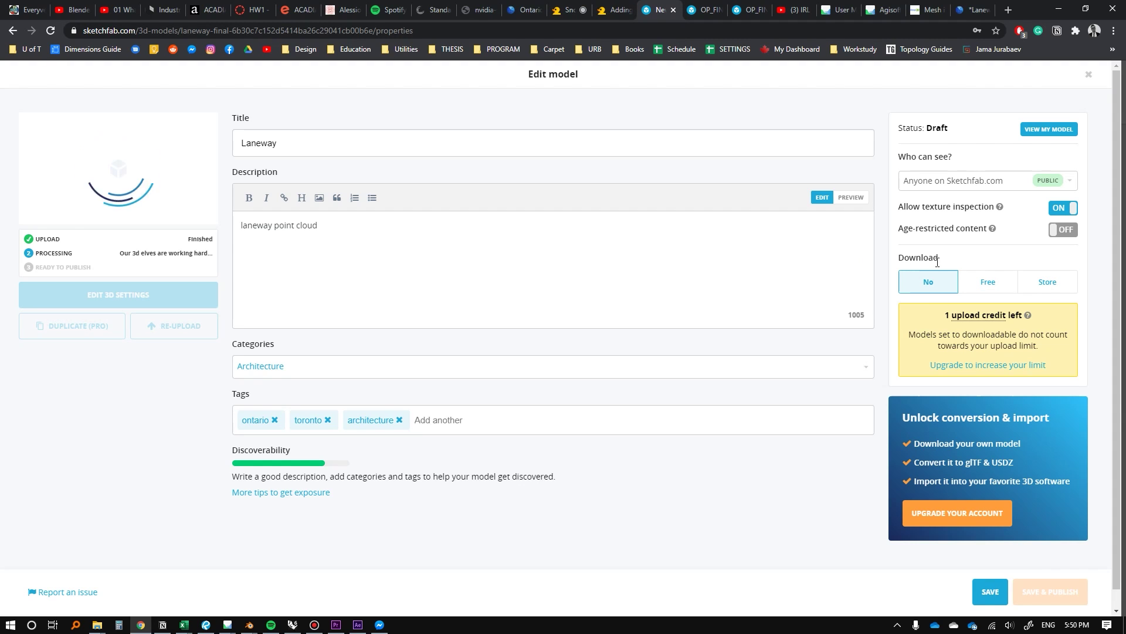
pyautogui.click(984, 285)
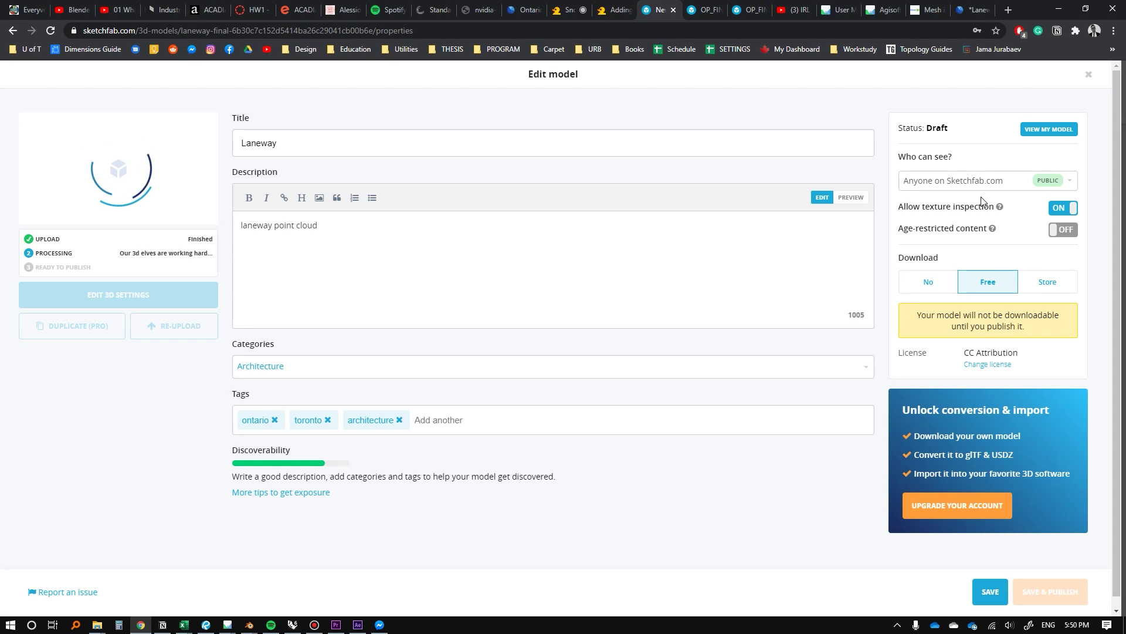
pyautogui.click(990, 591)
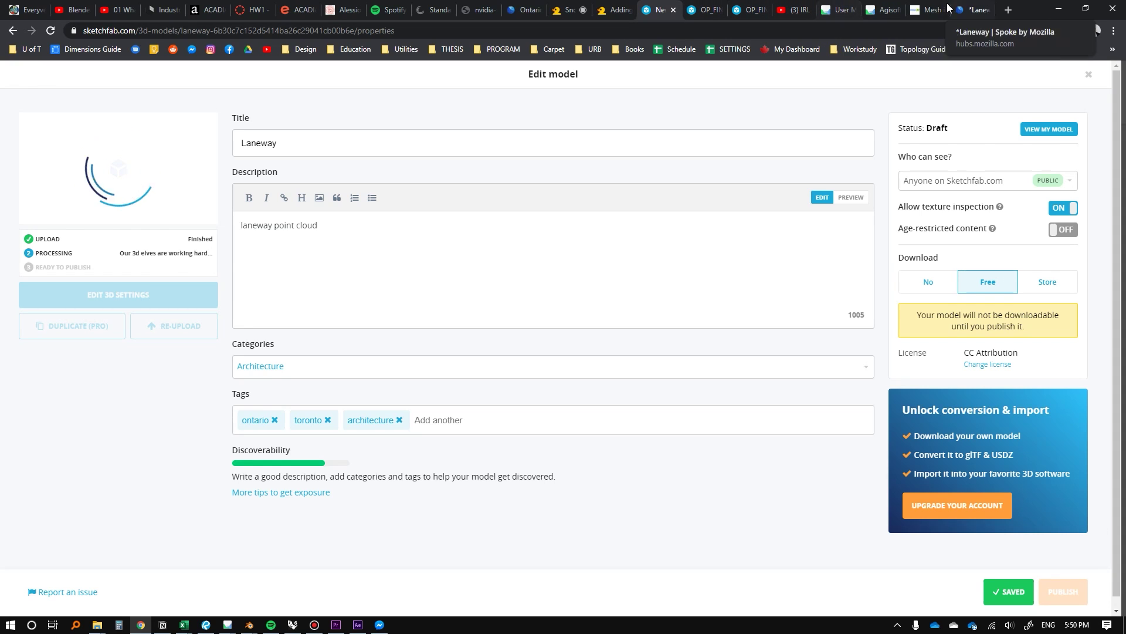
# Glance at the Hubs documentation tabs, then return to the Spoke scene editor.
pyautogui.click(563, 10)
pyautogui.click(617, 10)
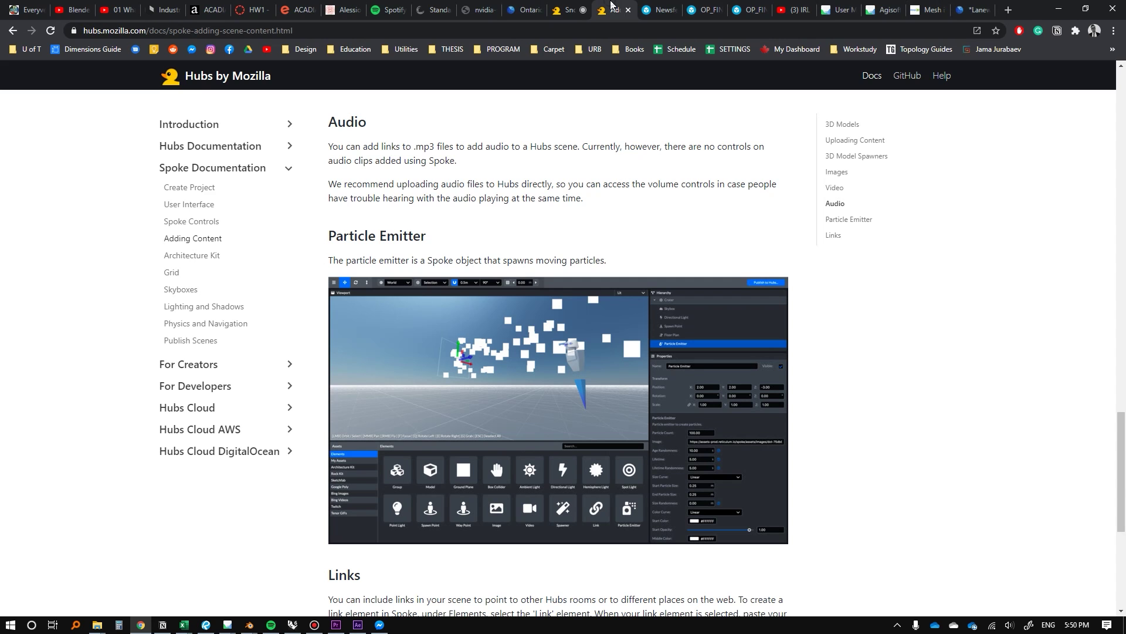
pyautogui.click(659, 10)
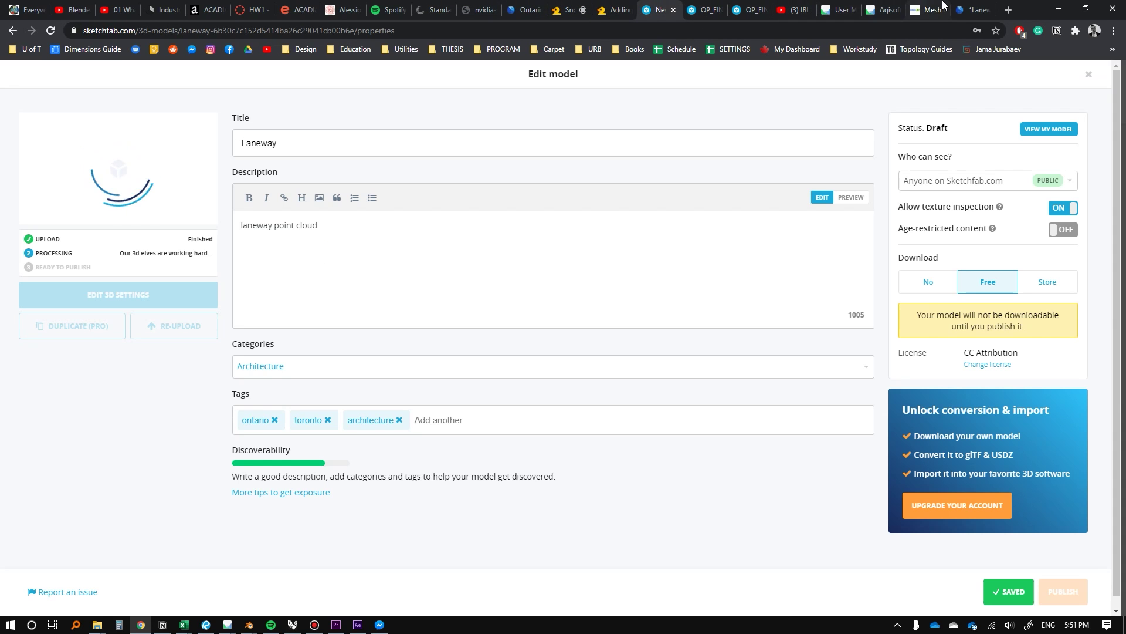
pyautogui.click(969, 8)
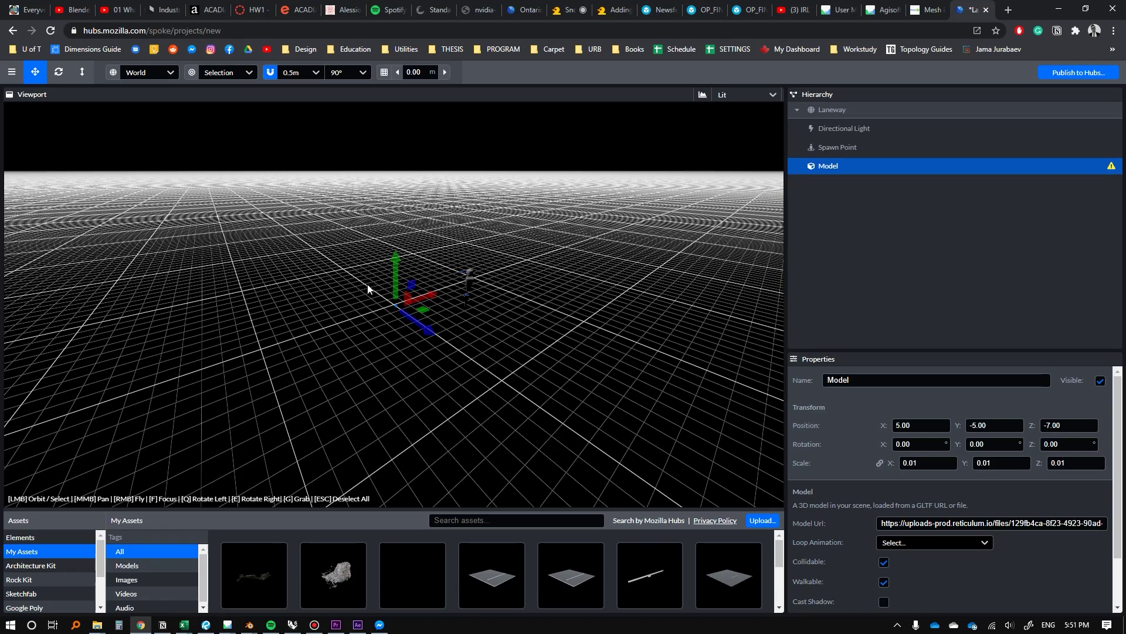
pyautogui.scroll(5, 368, 288)
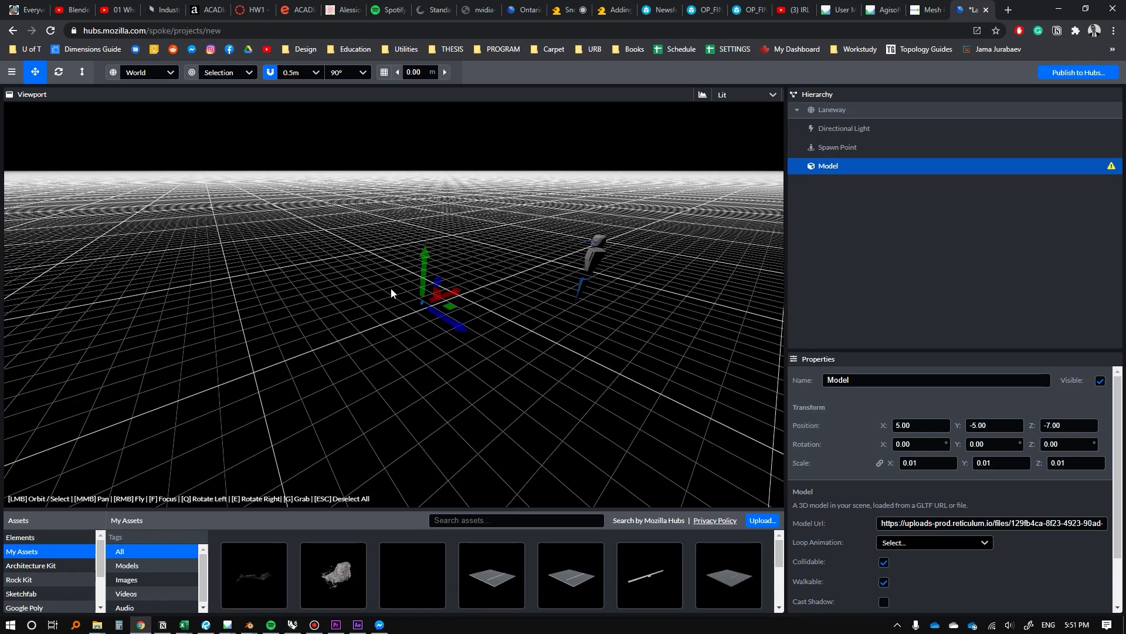
pyautogui.press('f')
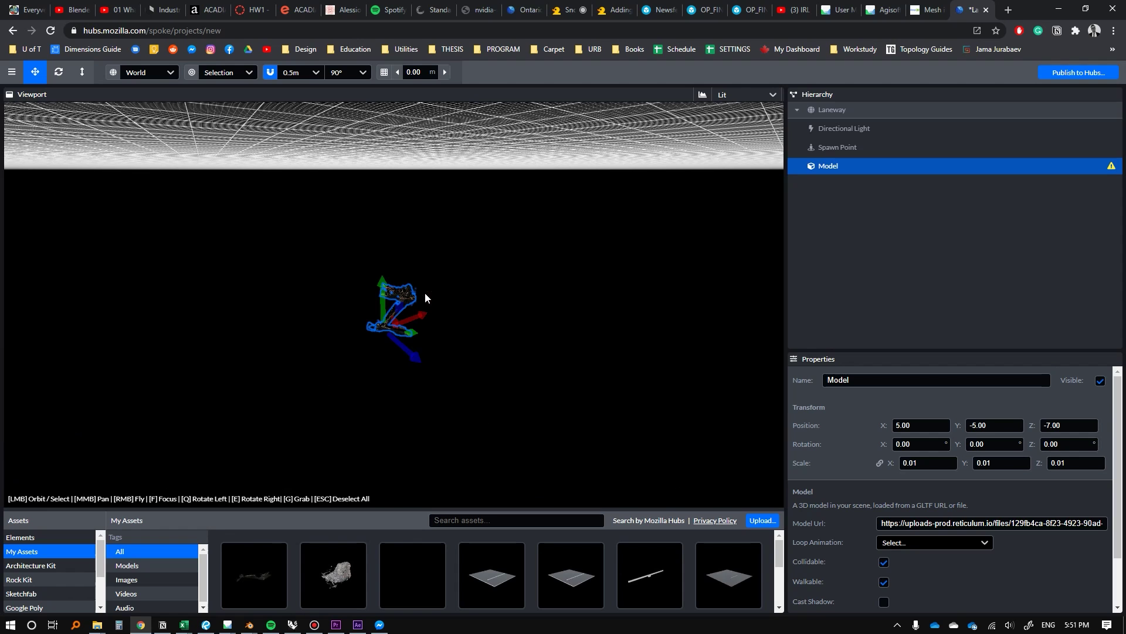
pyautogui.moveTo(409, 302)
pyautogui.mouseDown()
pyautogui.moveTo(431, 339)
pyautogui.moveTo(424, 299)
pyautogui.mouseUp()
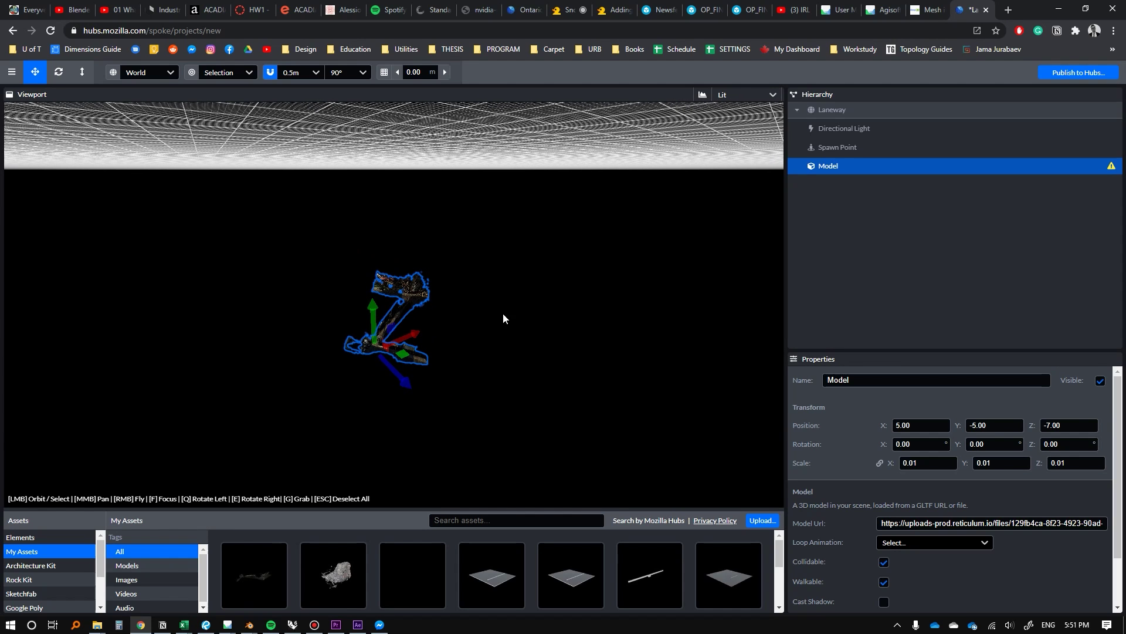
pyautogui.click(833, 148)
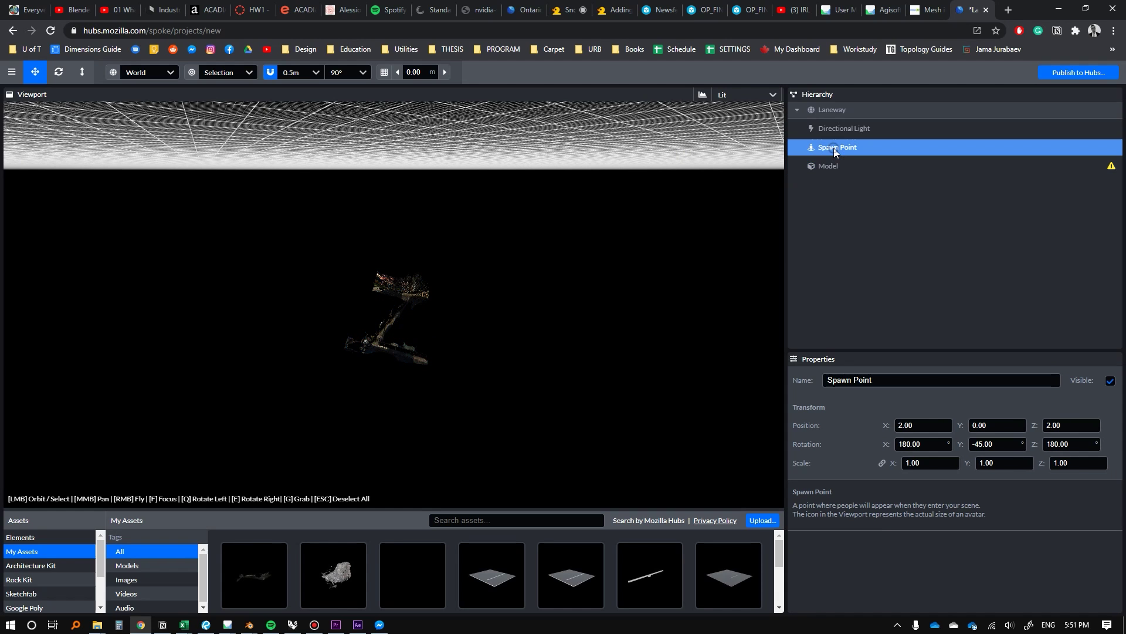
pyautogui.press('f')
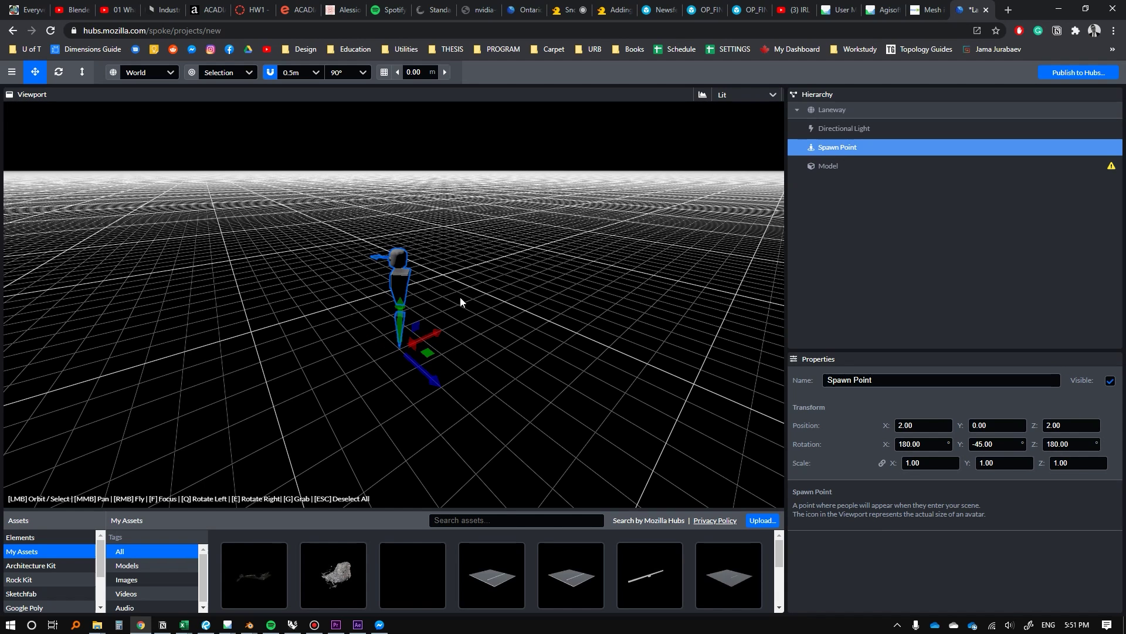
pyautogui.moveTo(330, 307)
pyautogui.mouseDown()
pyautogui.moveTo(508, 243)
pyautogui.moveTo(470, 294)
pyautogui.mouseUp()
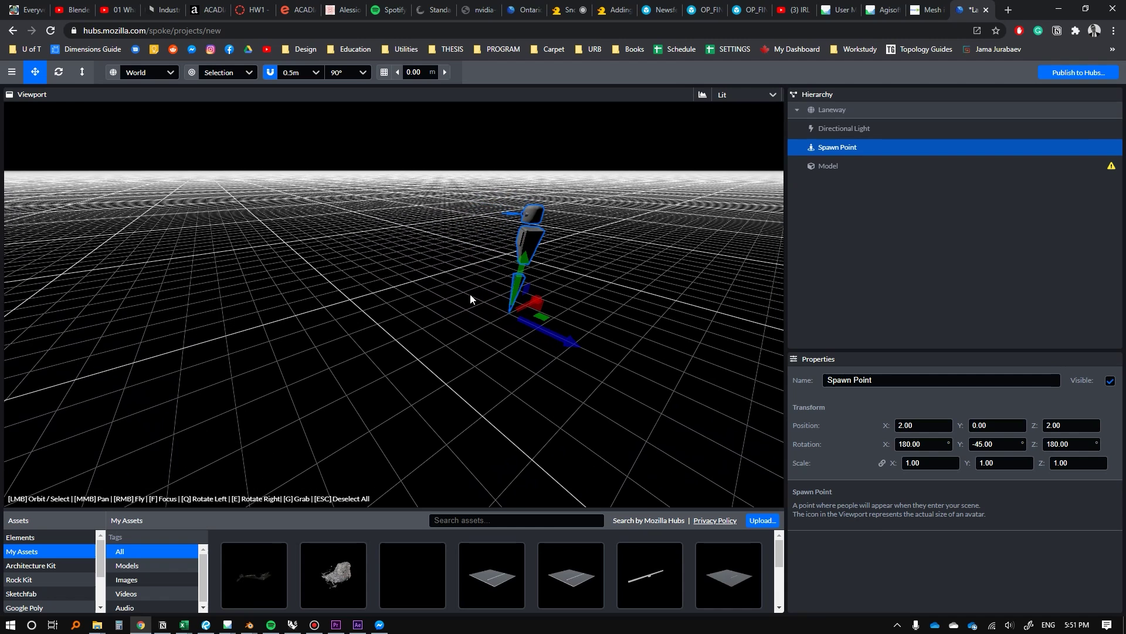
# Set the transform pivot to centre after cancelling a free move of the laneway model.
pyautogui.click(843, 164)
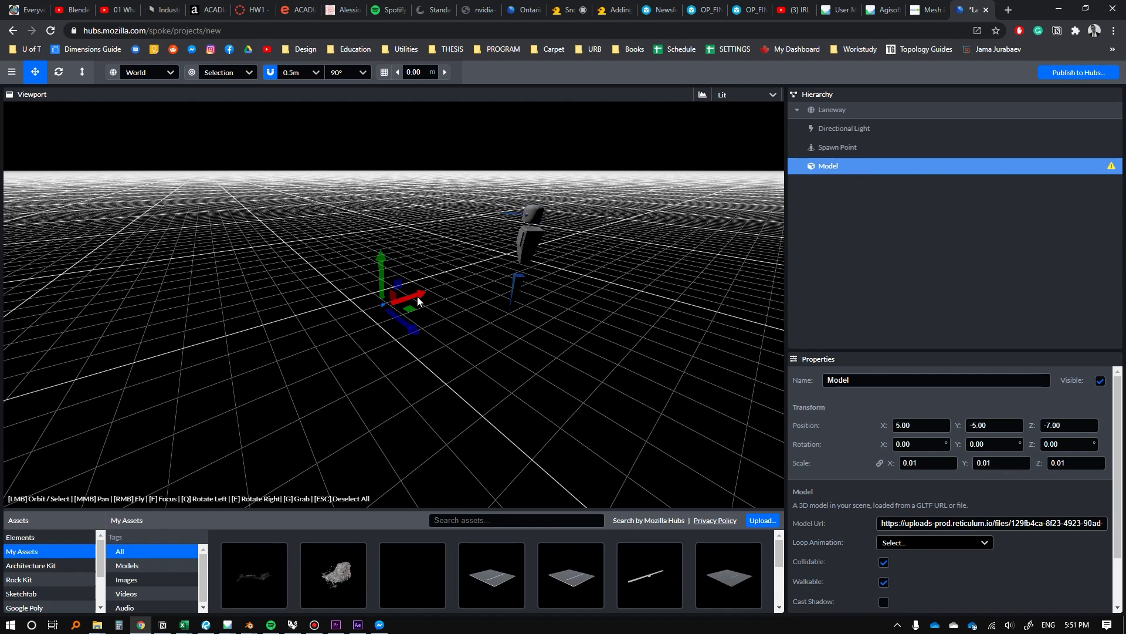
pyautogui.press('g')
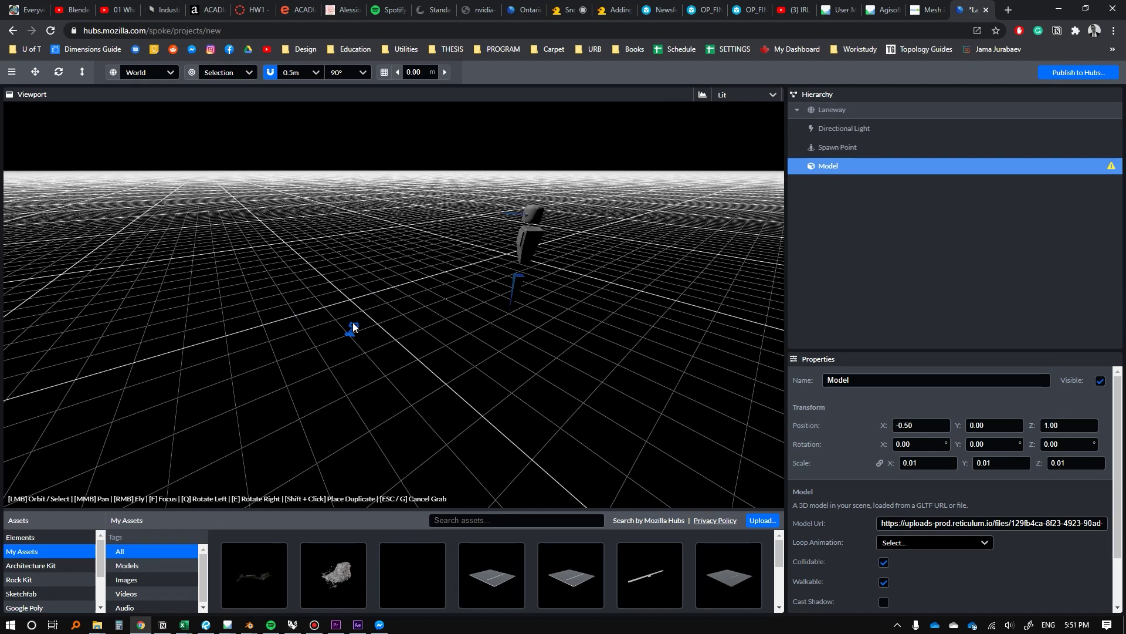
pyautogui.press('Escape')
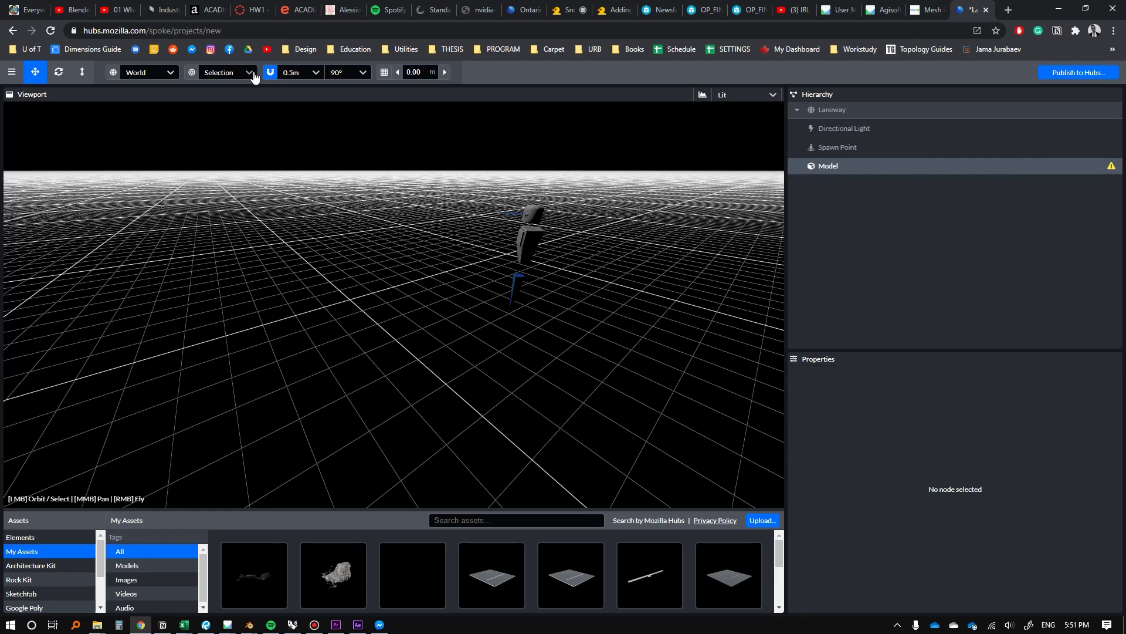
pyautogui.click(254, 77)
pyautogui.click(211, 112)
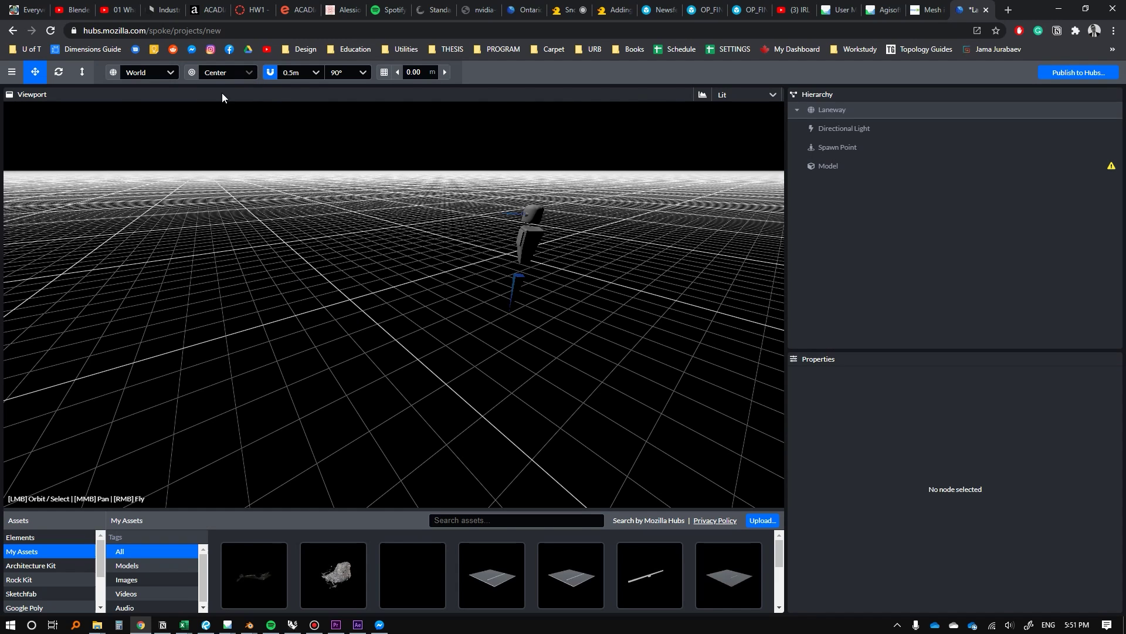
# Move the laneway model onto the ground near the spawn point.
pyautogui.click(857, 168)
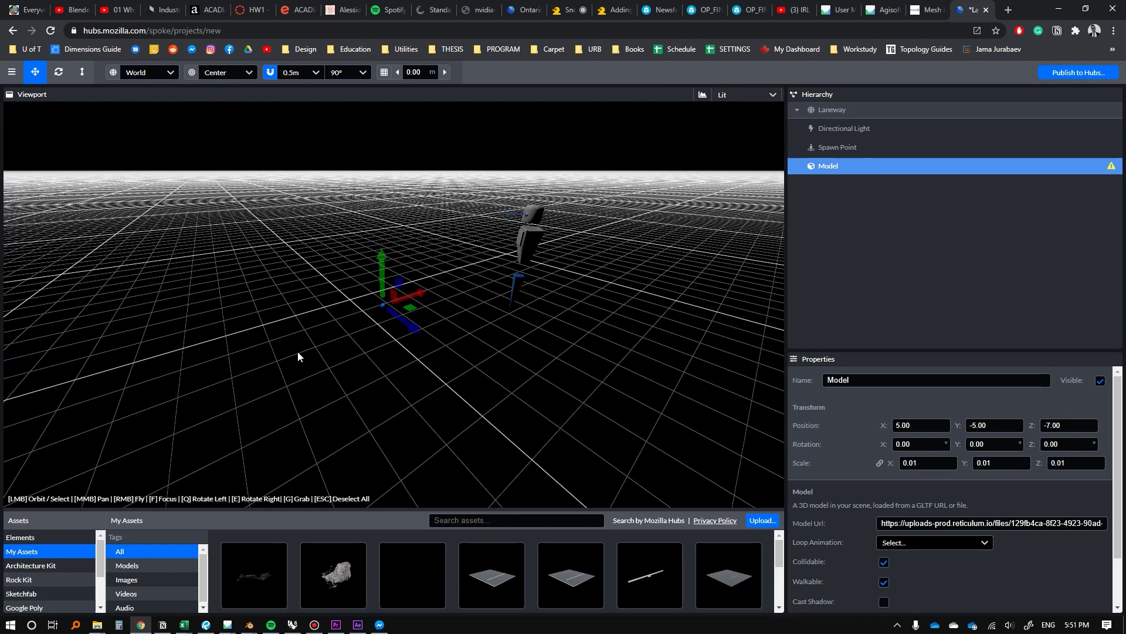
pyautogui.press('g')
pyautogui.click(446, 314)
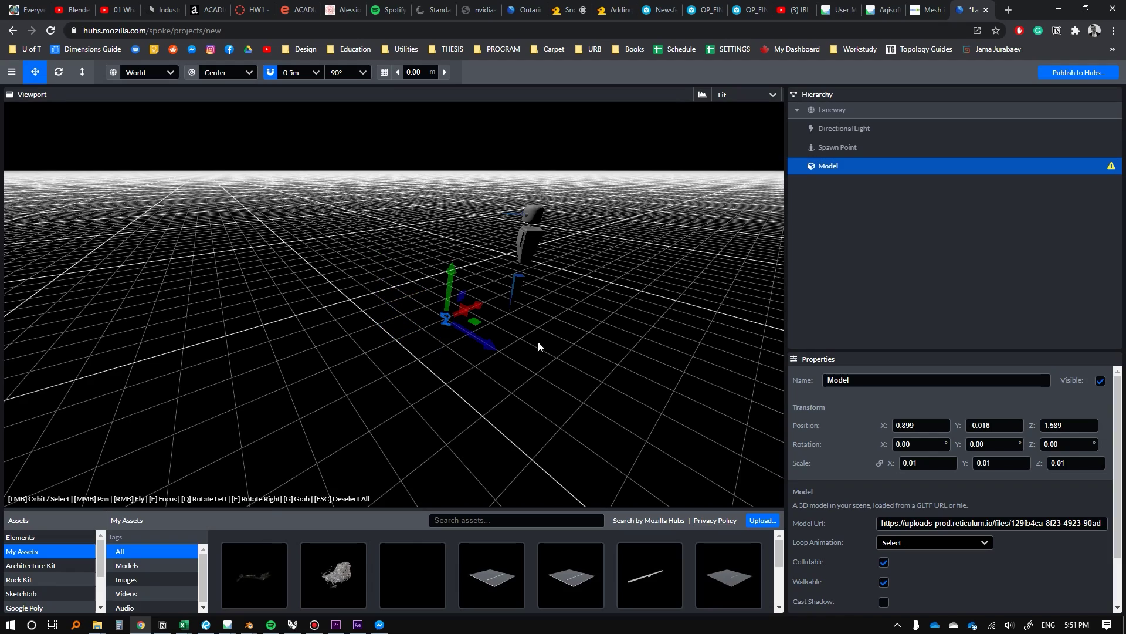
pyautogui.moveTo(446, 314)
pyautogui.mouseDown()
pyautogui.moveTo(375, 349)
pyautogui.moveTo(470, 323)
pyautogui.moveTo(421, 332)
pyautogui.moveTo(380, 358)
pyautogui.moveTo(439, 344)
pyautogui.mouseUp()
# Scale the laneway model up to 3 on all axes.
pyautogui.click(914, 464)
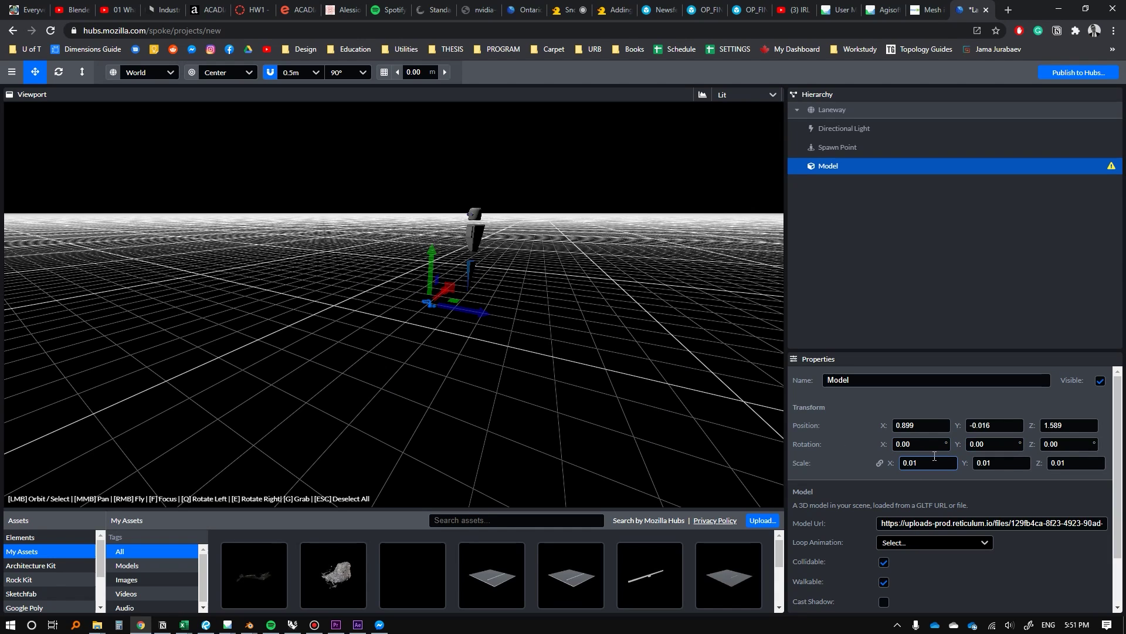
pyautogui.doubleClick(930, 458)
pyautogui.write('0.5')
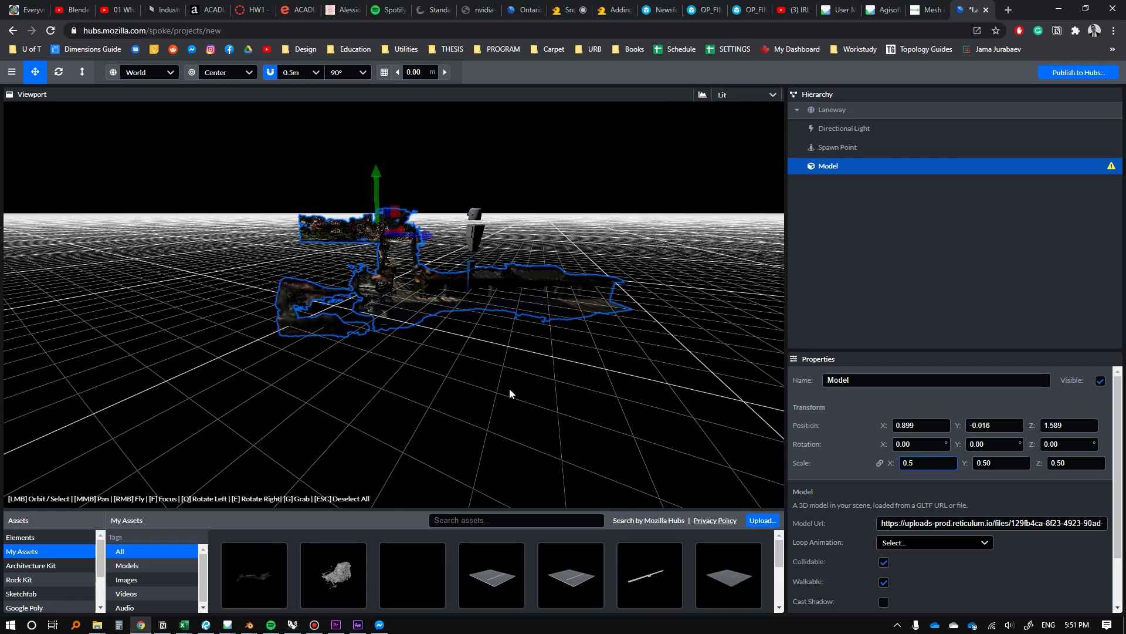
pyautogui.moveTo(509, 389)
pyautogui.mouseDown()
pyautogui.moveTo(435, 398)
pyautogui.moveTo(379, 431)
pyautogui.moveTo(446, 386)
pyautogui.moveTo(572, 413)
pyautogui.mouseUp()
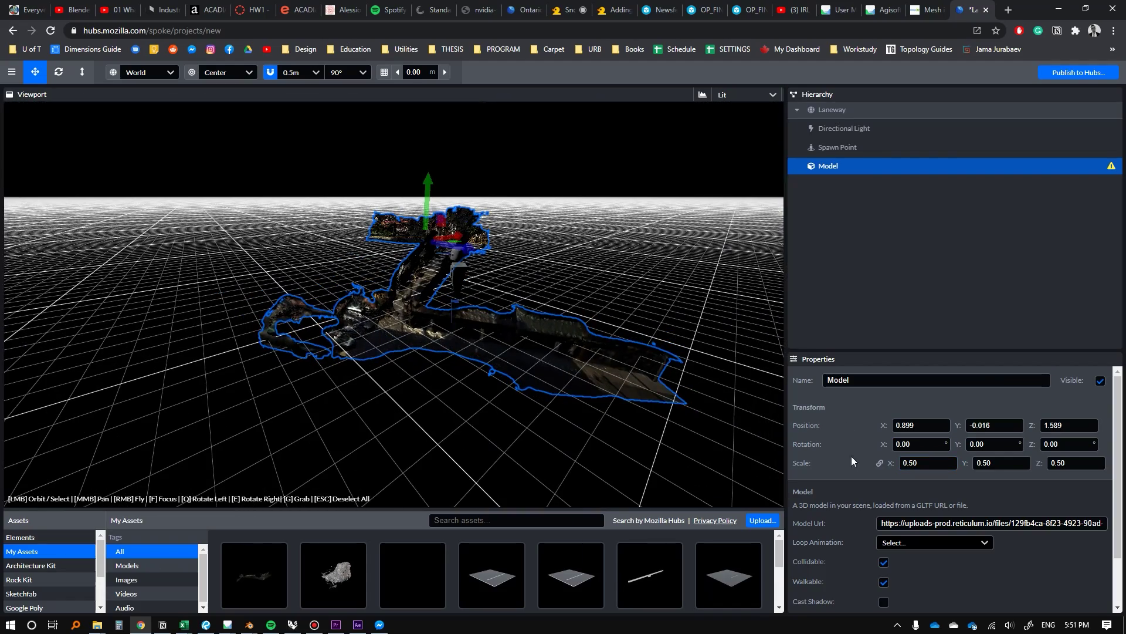
pyautogui.moveTo(883, 462); pyautogui.dragTo(994, 473)
pyautogui.moveTo(600, 462)
pyautogui.mouseDown()
pyautogui.moveTo(533, 408)
pyautogui.moveTo(447, 396)
pyautogui.moveTo(401, 418)
pyautogui.moveTo(584, 421)
pyautogui.moveTo(442, 425)
pyautogui.moveTo(566, 396)
pyautogui.moveTo(501, 396)
pyautogui.moveTo(434, 346)
pyautogui.moveTo(547, 93)
pyautogui.mouseUp()
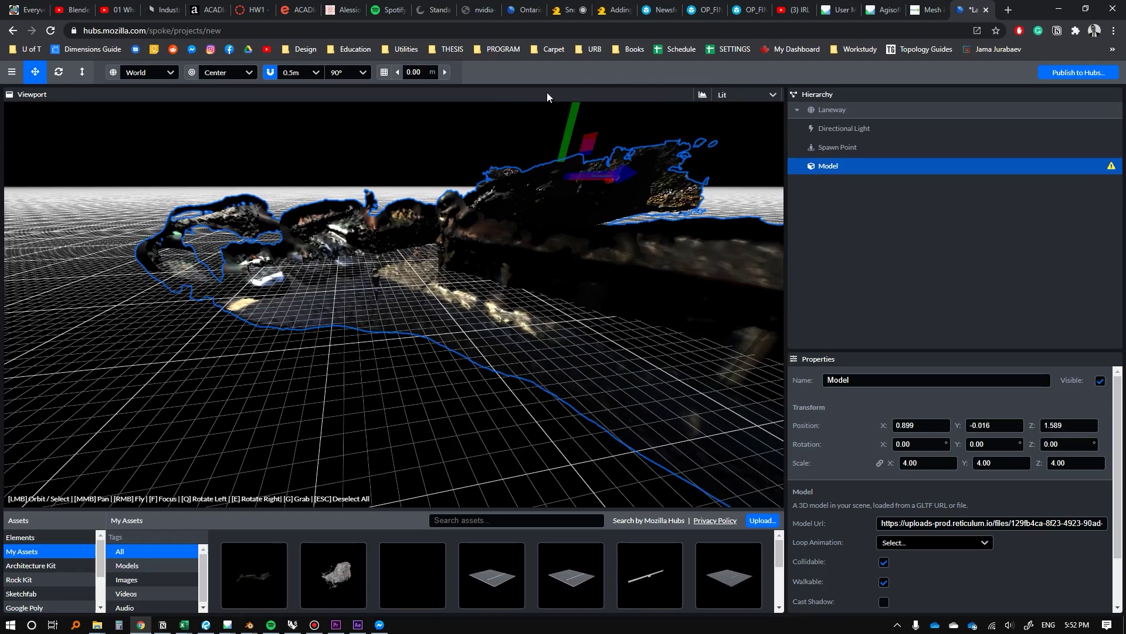
pyautogui.moveTo(330, 310); pyautogui.dragTo(197, 462)
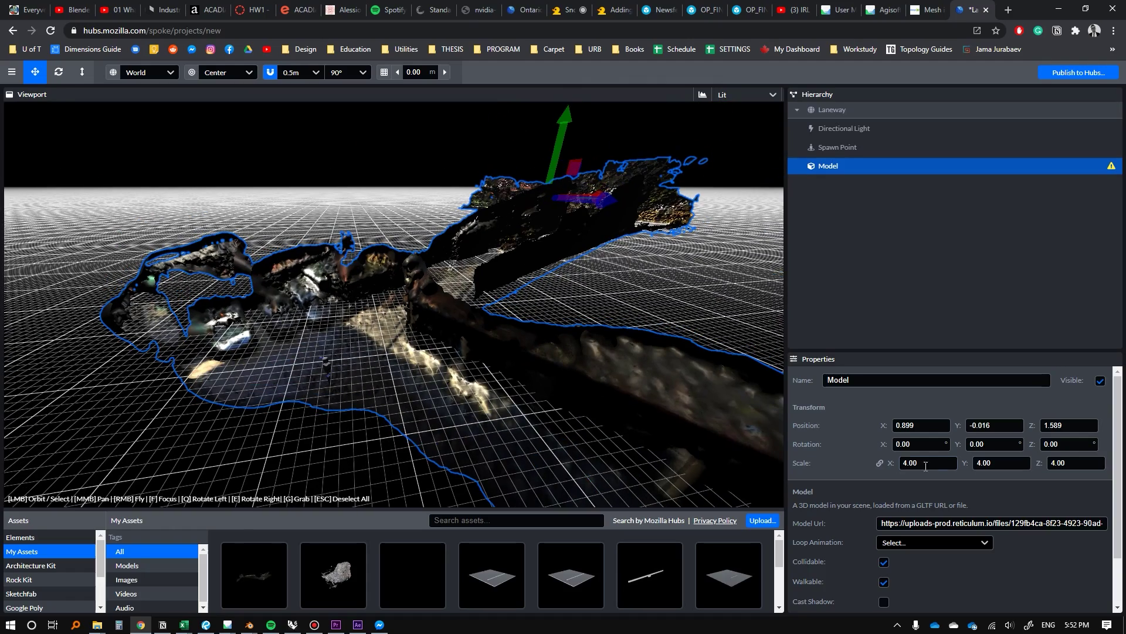
pyautogui.write('2')
pyautogui.press('Tab')
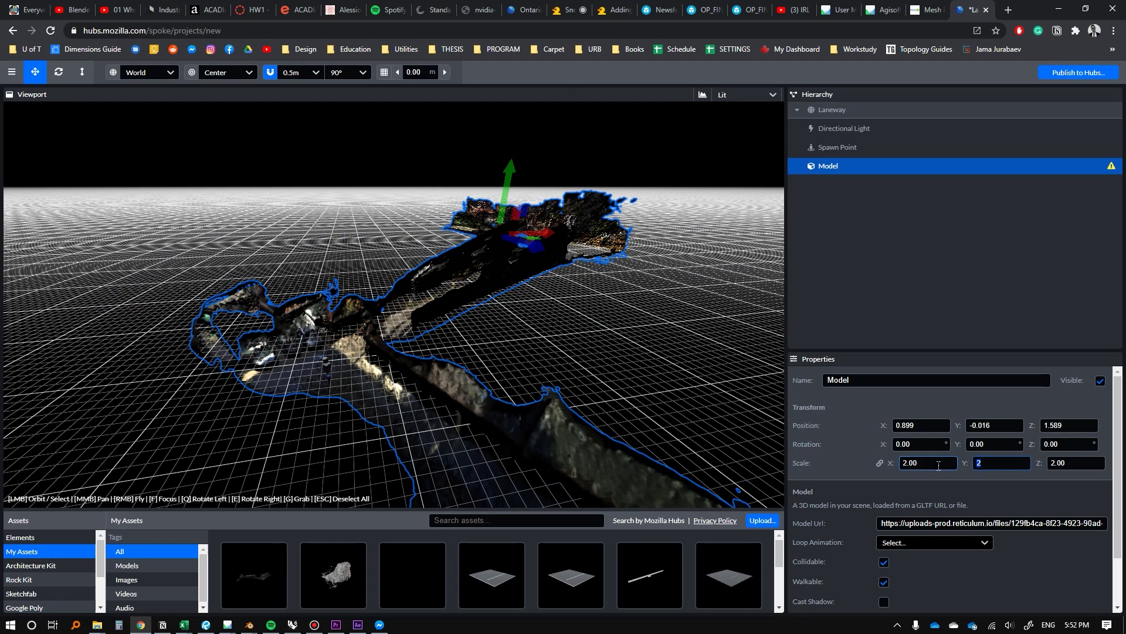
# Shift the laneway model vertically to position 0.9, 1.55, 1.59.
pyautogui.moveTo(493, 264); pyautogui.dragTo(558, 213)
pyautogui.click(558, 212)
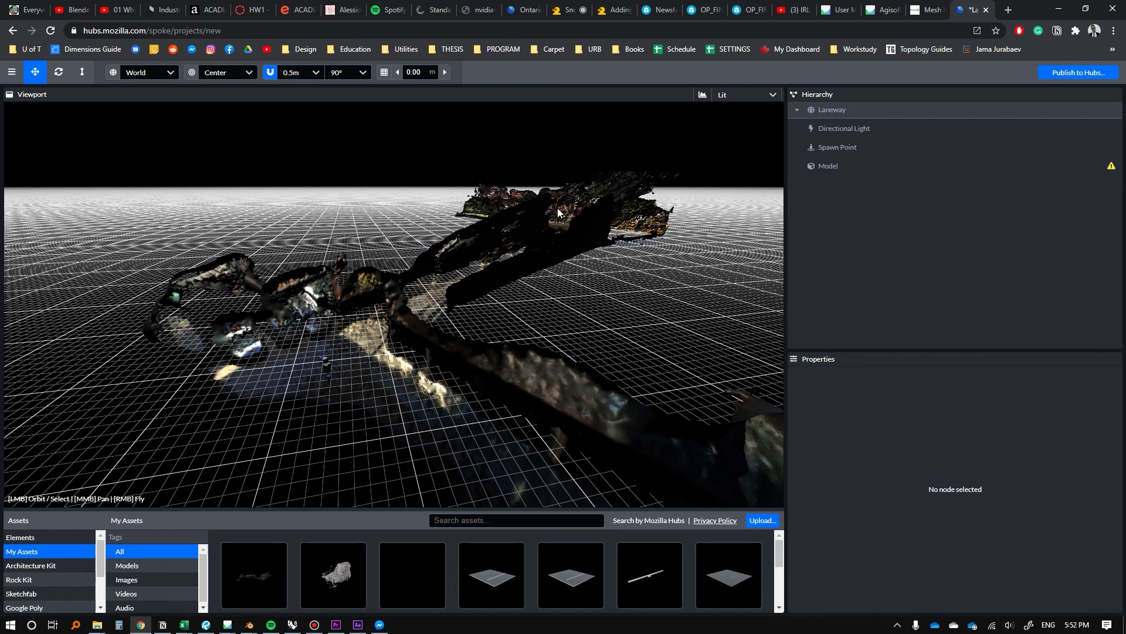
pyautogui.click(512, 193)
pyautogui.moveTo(544, 130); pyautogui.dragTo(576, 136)
pyautogui.click(207, 386)
pyautogui.scroll(5, 208, 386)
pyautogui.scroll(3, 326, 373)
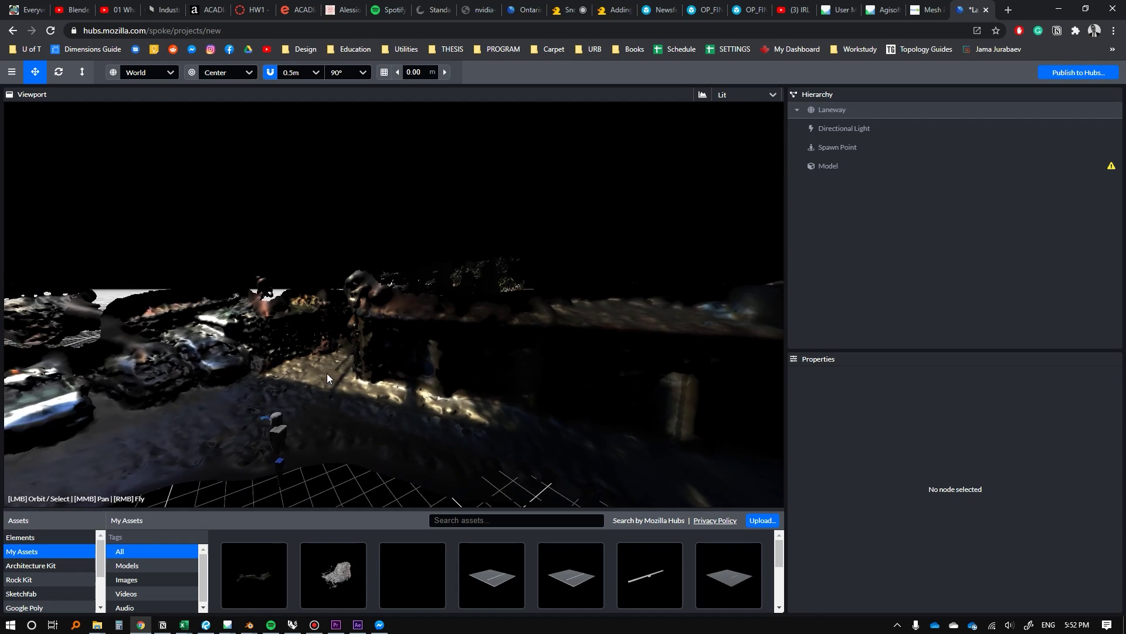
# Move the spawn point to 4.57, 0, 5.07 beside the laneway.
pyautogui.moveTo(327, 373)
pyautogui.mouseDown()
pyautogui.moveTo(437, 325)
pyautogui.moveTo(314, 361)
pyautogui.moveTo(394, 349)
pyautogui.moveTo(355, 460)
pyautogui.moveTo(453, 455)
pyautogui.mouseUp()
pyautogui.click(314, 362)
pyautogui.click(394, 349)
pyautogui.moveTo(409, 409)
pyautogui.mouseDown()
pyautogui.moveTo(648, 376)
pyautogui.moveTo(519, 385)
pyautogui.mouseUp()
pyautogui.press('Escape')
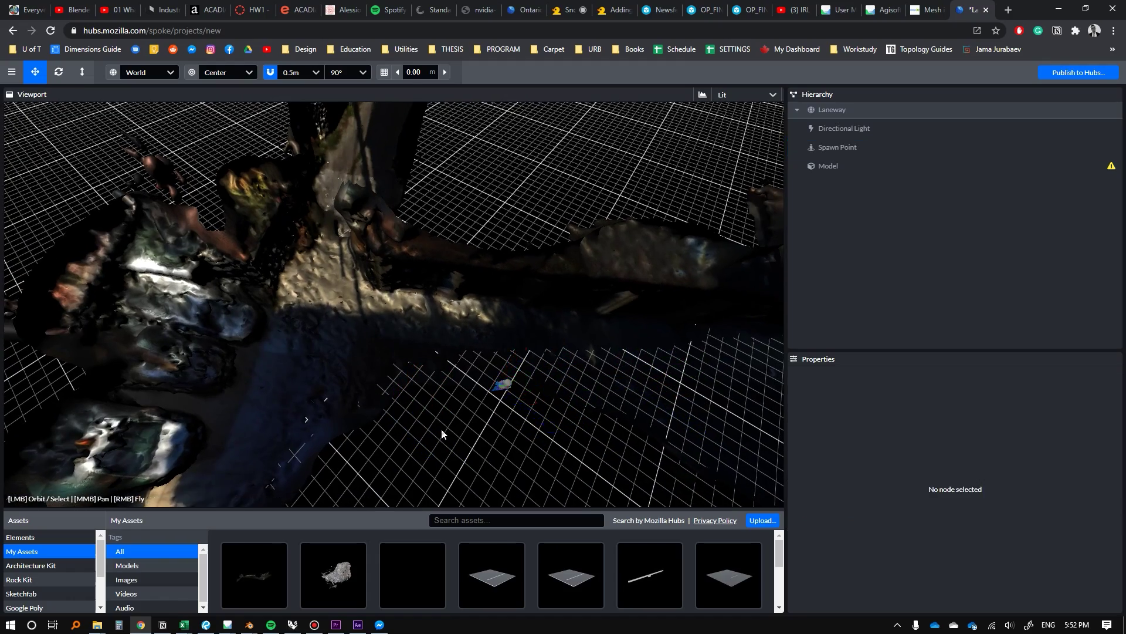
pyautogui.moveTo(441, 428)
pyautogui.mouseDown()
pyautogui.moveTo(463, 319)
pyautogui.moveTo(280, 363)
pyautogui.moveTo(270, 424)
pyautogui.moveTo(568, 359)
pyautogui.moveTo(334, 389)
pyautogui.moveTo(215, 377)
pyautogui.moveTo(372, 385)
pyautogui.mouseUp()
# Move the directional light to X 1.50 and enlarge the Sketchfab asset library panel.
pyautogui.click(831, 129)
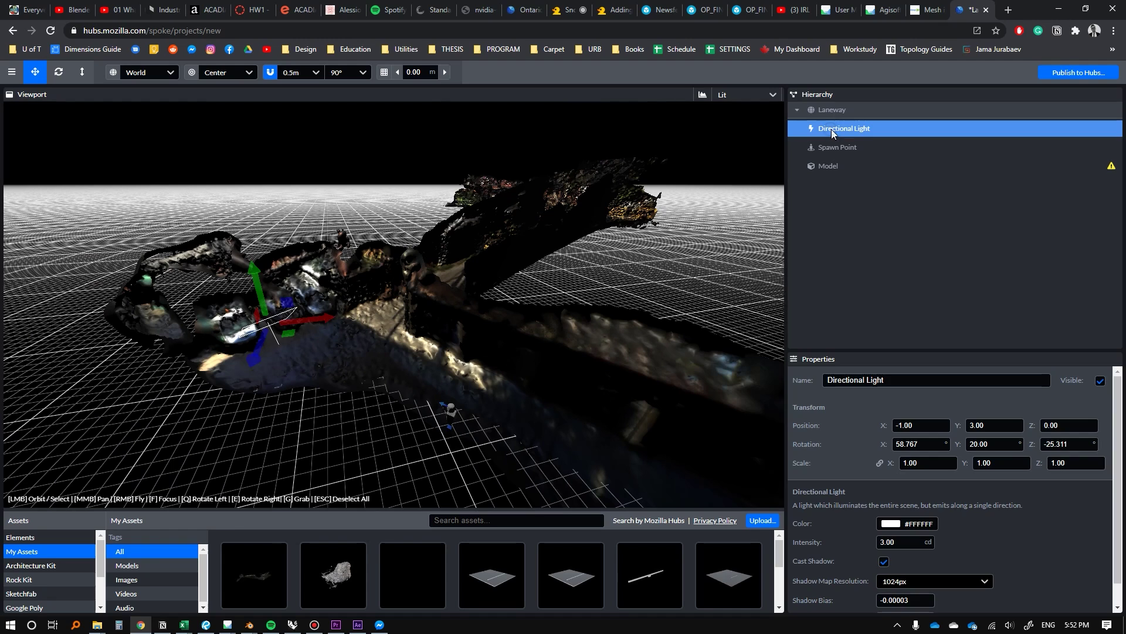
pyautogui.moveTo(326, 320)
pyautogui.mouseDown()
pyautogui.moveTo(469, 310)
pyautogui.moveTo(401, 323)
pyautogui.mouseUp()
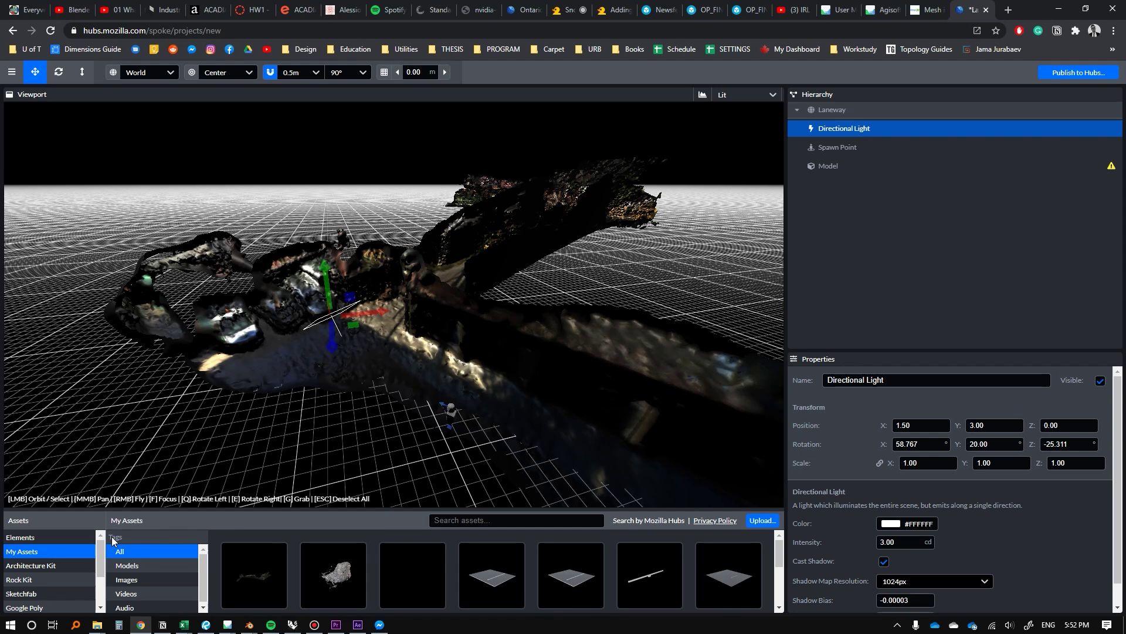
pyautogui.moveTo(104, 516); pyautogui.dragTo(103, 450)
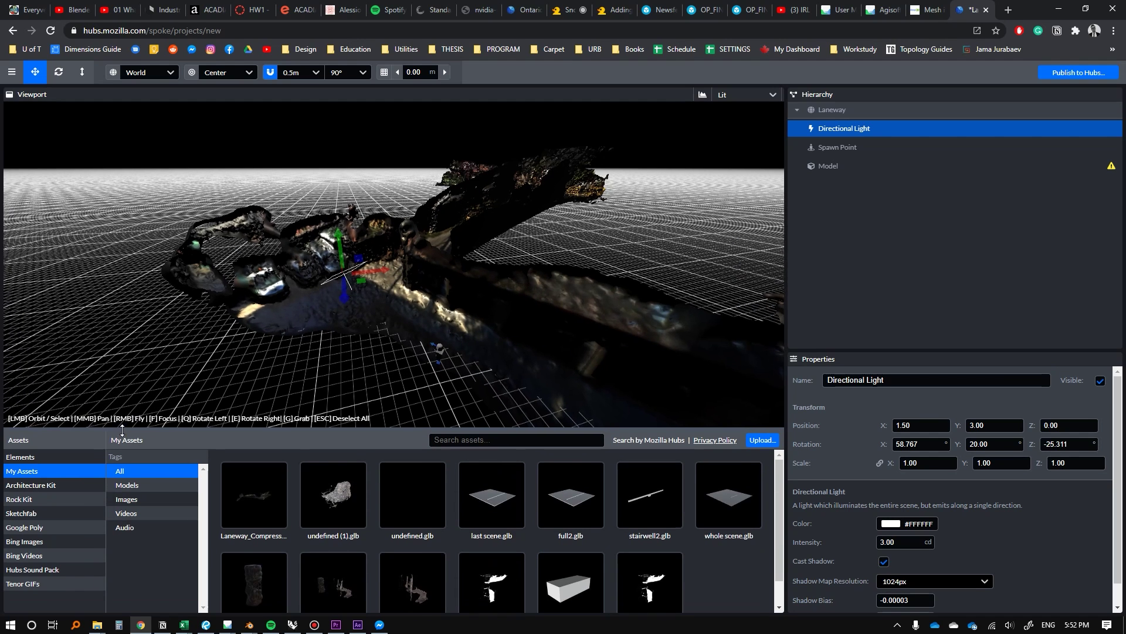
pyautogui.click(8, 530)
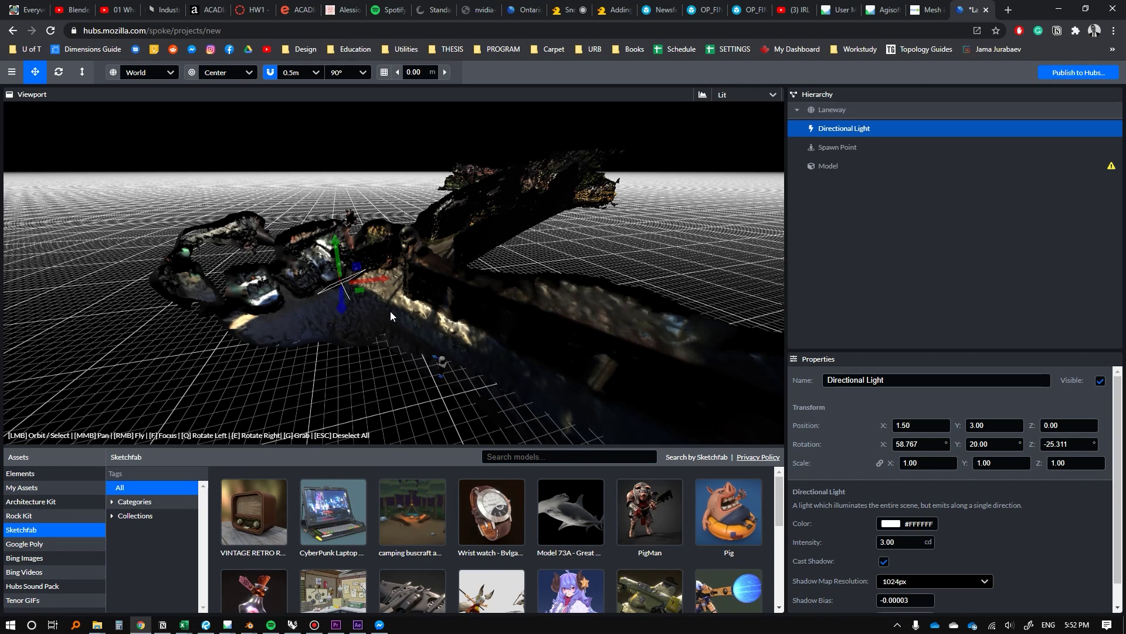
# Move the restored light to Z -1.50 and rotate it to Y 91, Z -210.311.
pyautogui.moveTo(333, 307); pyautogui.dragTo(335, 298)
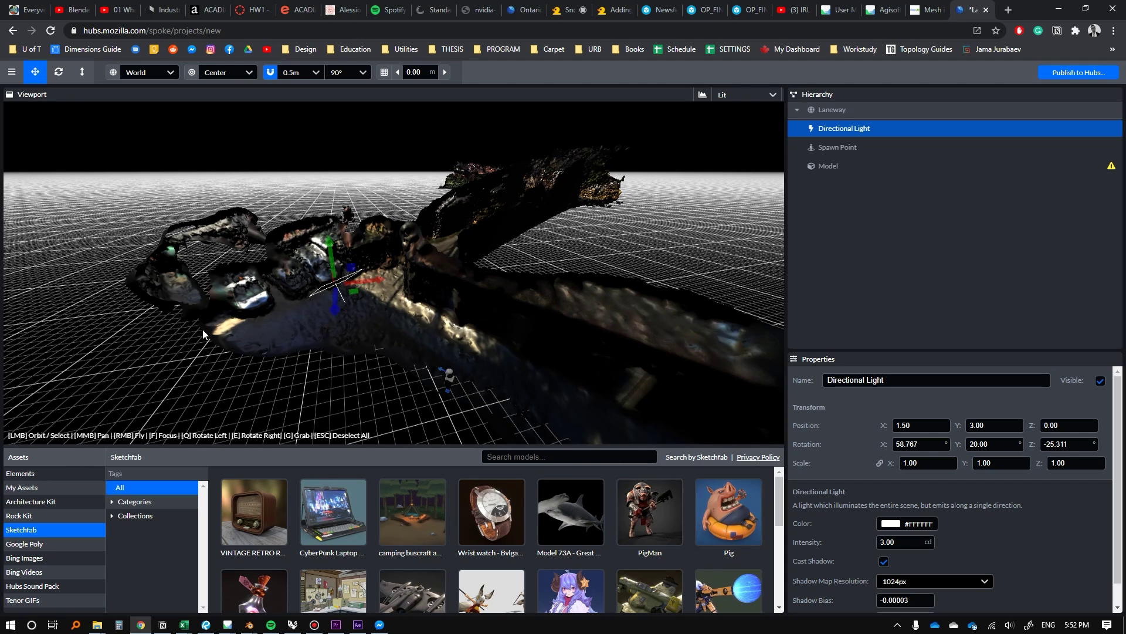
pyautogui.moveTo(172, 382)
pyautogui.mouseDown()
pyautogui.moveTo(261, 386)
pyautogui.moveTo(355, 323)
pyautogui.mouseUp()
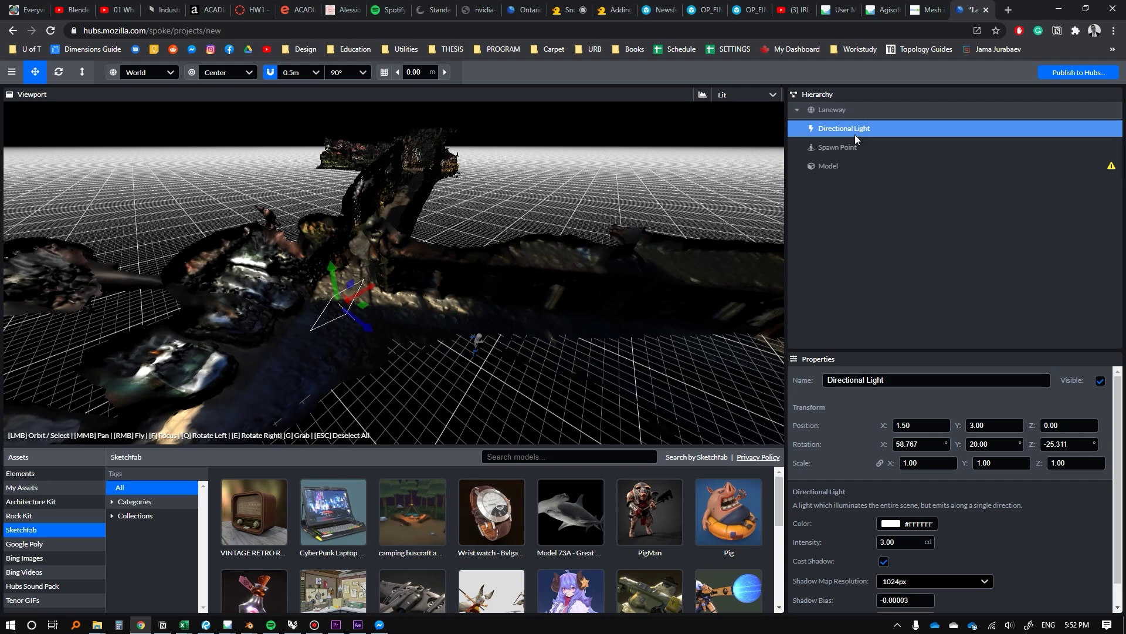
pyautogui.press('Delete')
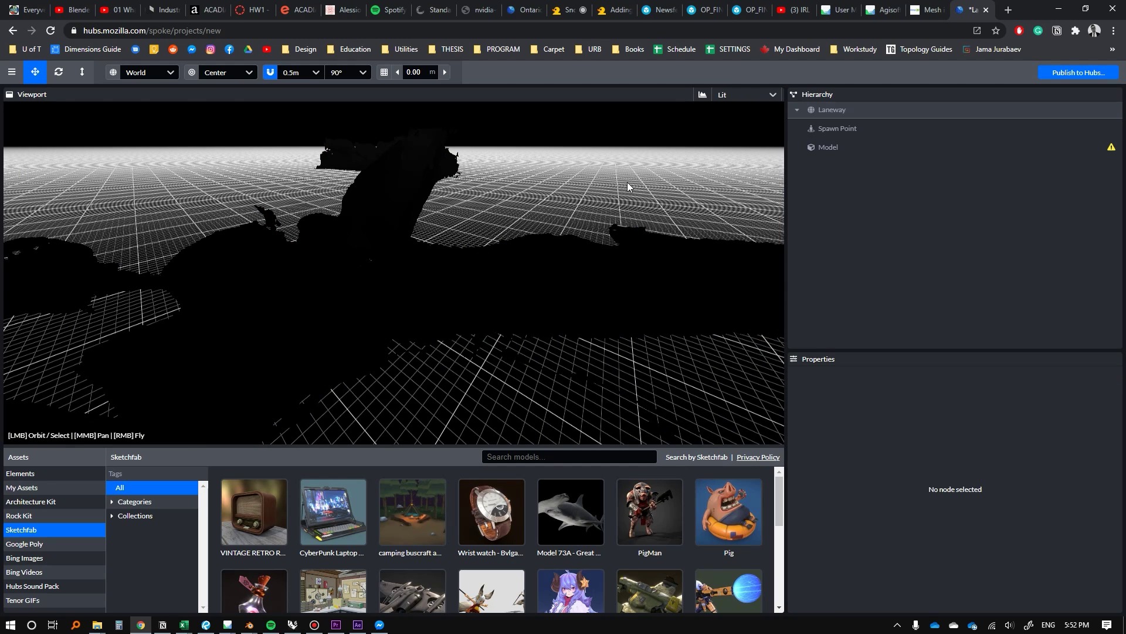
pyautogui.hotkey('ctrl', 'z')
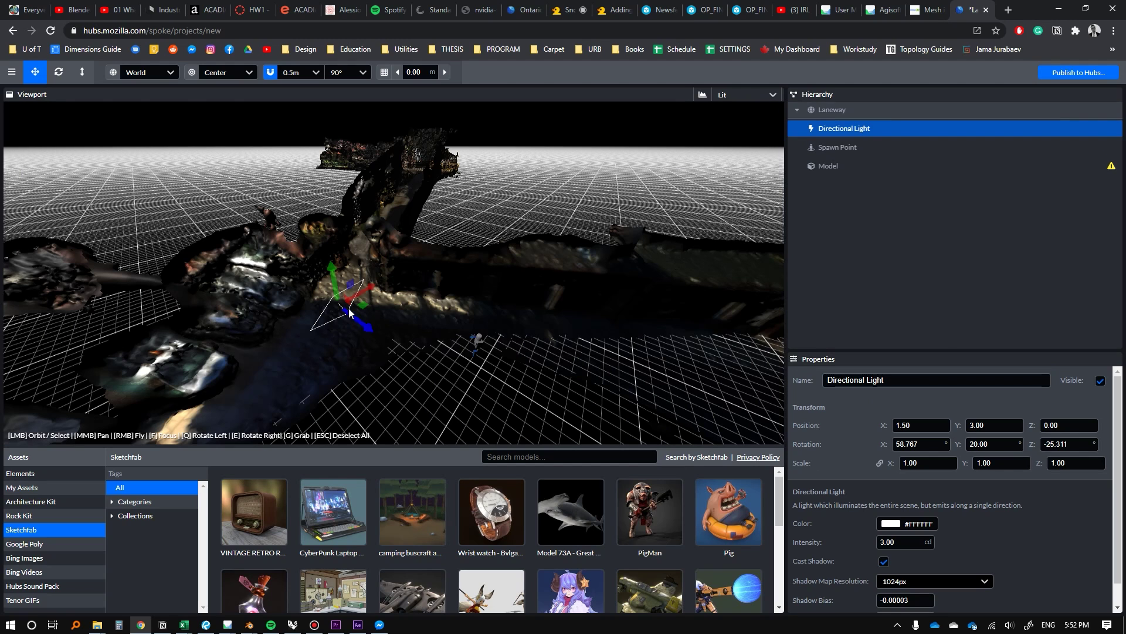
pyautogui.moveTo(355, 323); pyautogui.dragTo(332, 305)
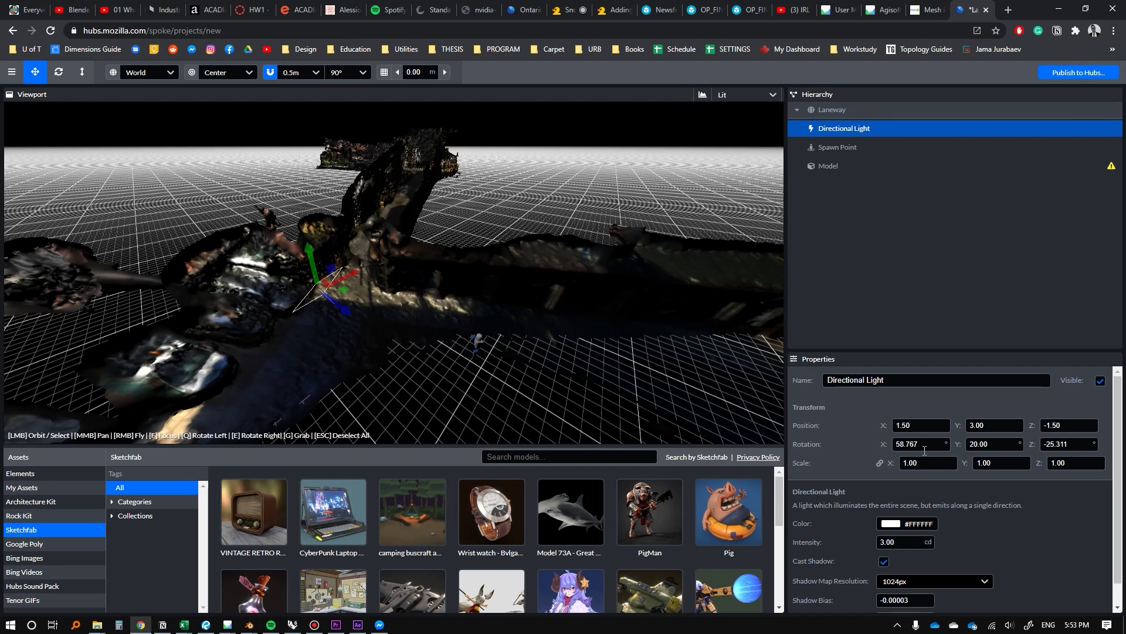
pyautogui.moveTo(971, 446); pyautogui.dragTo(1039, 444)
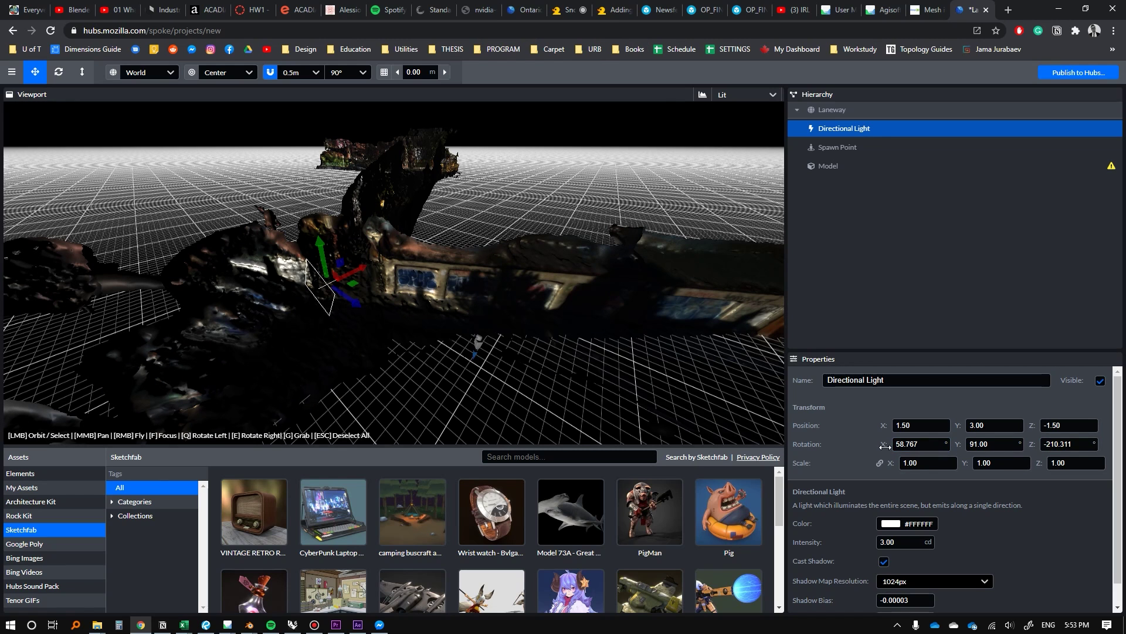
pyautogui.click(1030, 425)
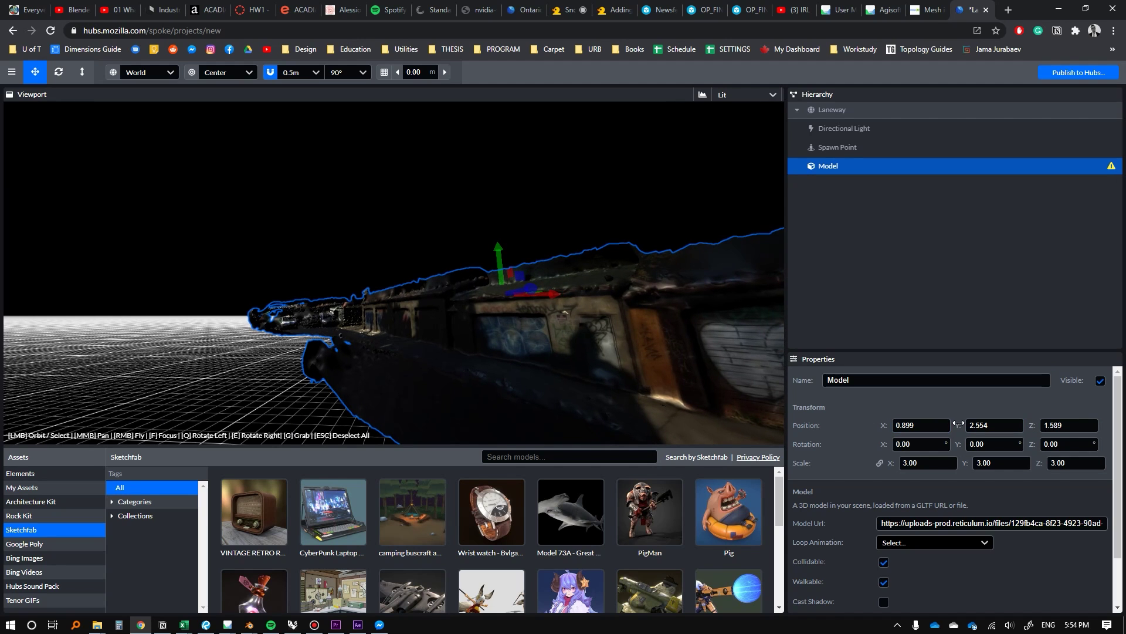
# Set the laneway model's position to Y 1.754 and Z 1.589.
pyautogui.moveTo(957, 426)
pyautogui.mouseDown()
pyautogui.moveTo(630, 345)
pyautogui.moveTo(961, 356)
pyautogui.moveTo(942, 352)
pyautogui.mouseUp()
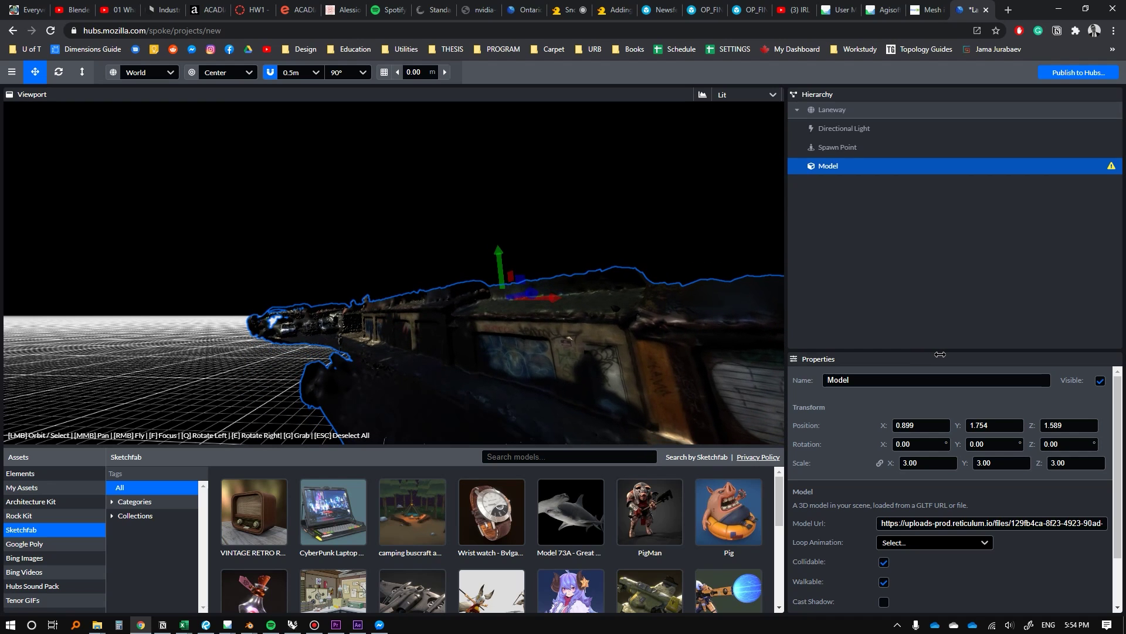
pyautogui.moveTo(940, 353); pyautogui.dragTo(302, 256)
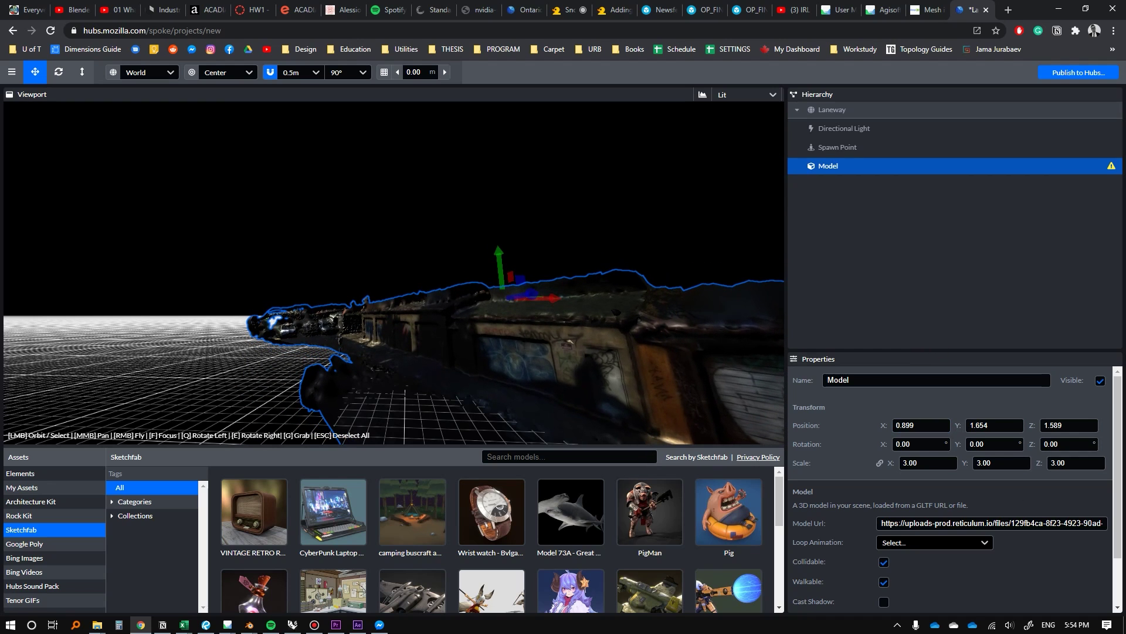
pyautogui.moveTo(476, 304); pyautogui.dragTo(476, 287)
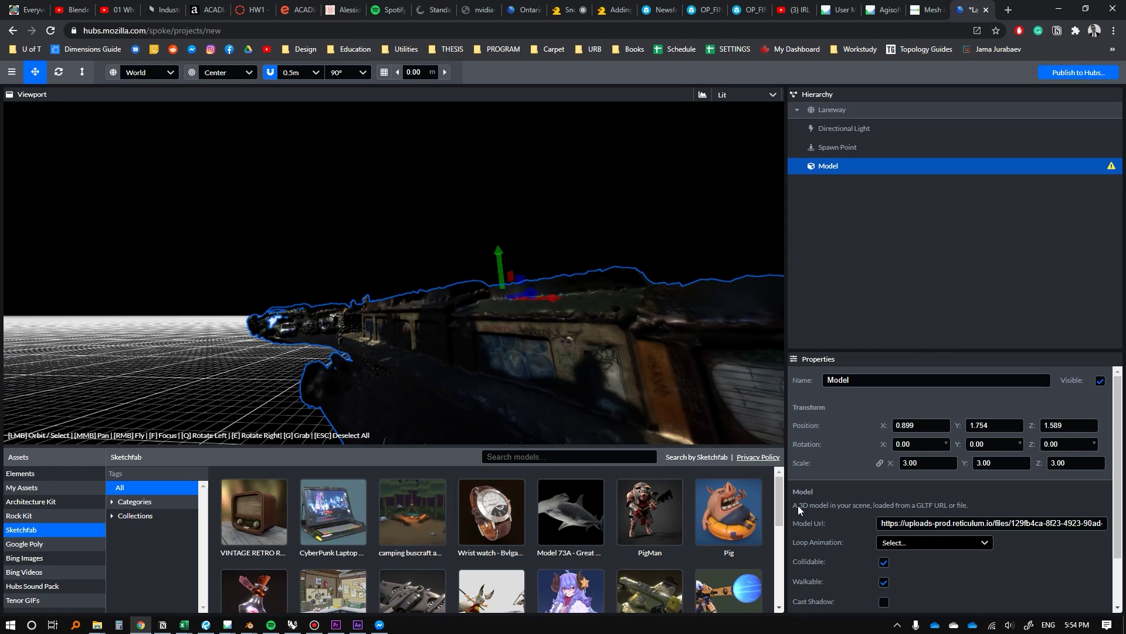
pyautogui.scroll(-2, 968, 565)
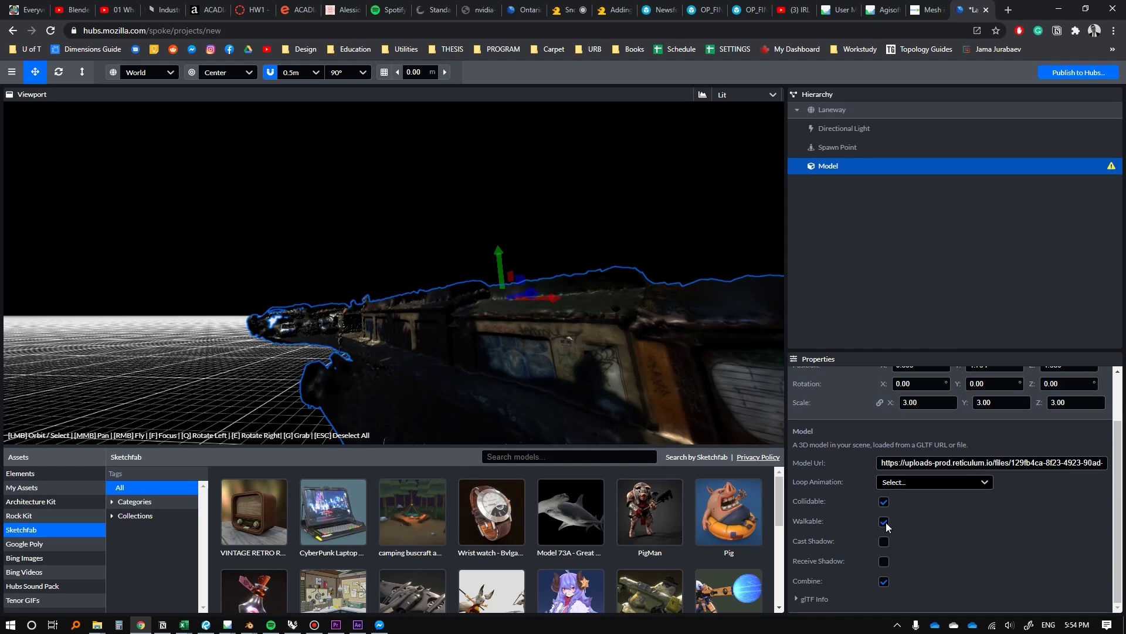
# Enable Cast Shadow and Receive Shadow on the laneway model and inspect it from above.
pyautogui.click(884, 541)
pyautogui.click(884, 561)
pyautogui.moveTo(161, 212)
pyautogui.mouseDown()
pyautogui.moveTo(136, 231)
pyautogui.moveTo(308, 320)
pyautogui.moveTo(316, 245)
pyautogui.moveTo(282, 226)
pyautogui.moveTo(161, 278)
pyautogui.moveTo(216, 252)
pyautogui.moveTo(535, 245)
pyautogui.moveTo(590, 327)
pyautogui.moveTo(643, 320)
pyautogui.moveTo(239, 330)
pyautogui.moveTo(517, 352)
pyautogui.moveTo(322, 328)
pyautogui.moveTo(639, 405)
pyautogui.moveTo(159, 315)
pyautogui.moveTo(389, 280)
pyautogui.moveTo(550, 298)
pyautogui.mouseUp()
pyautogui.click(216, 252)
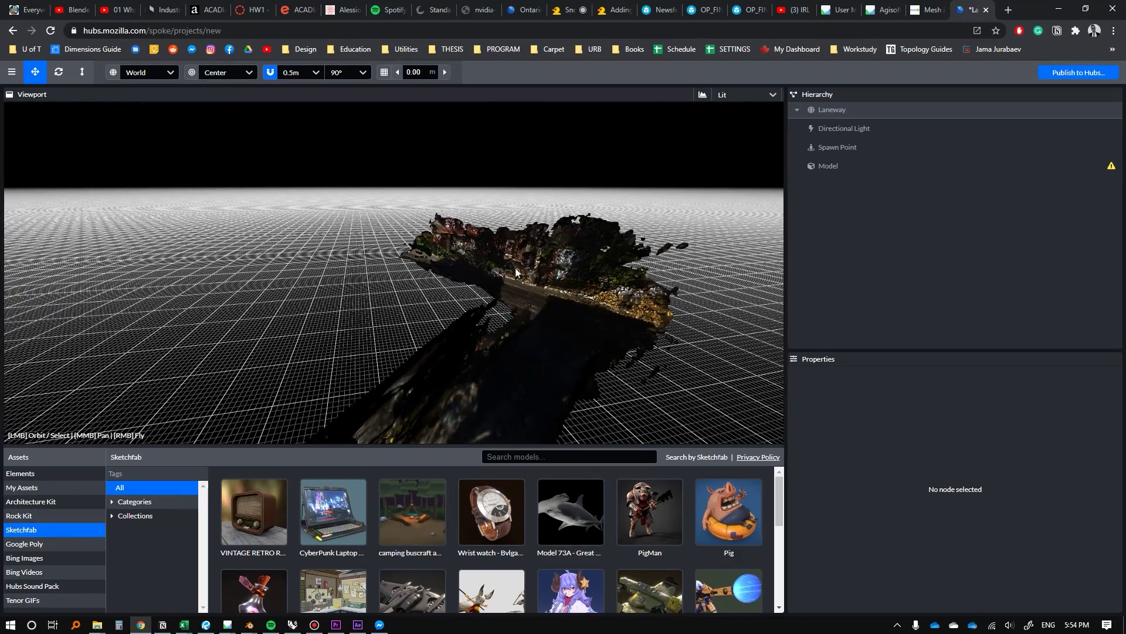
pyautogui.moveTo(520, 259)
pyautogui.mouseDown()
pyautogui.moveTo(211, 280)
pyautogui.moveTo(200, 347)
pyautogui.mouseUp()
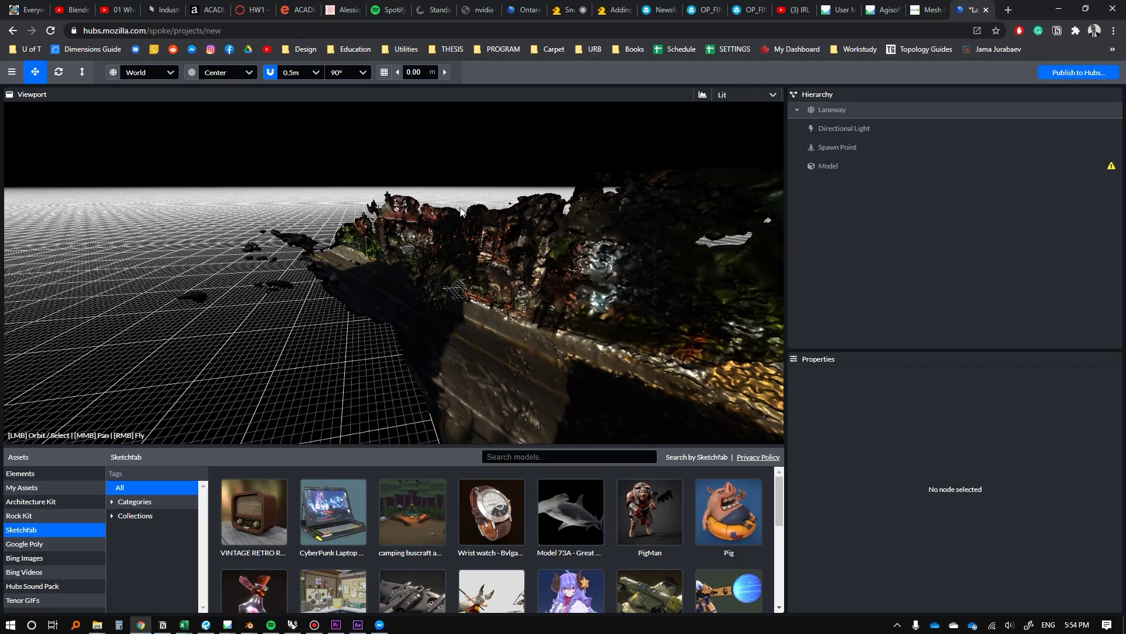
pyautogui.click(567, 6)
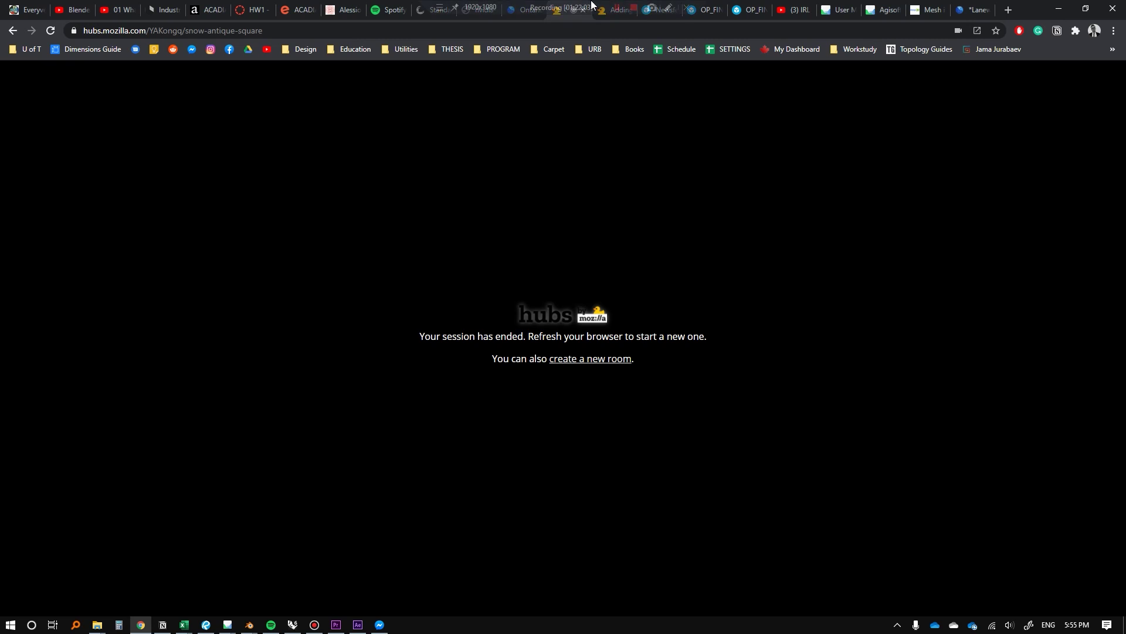
# Publish the Laneway model and orbit its point cloud in the Sketchfab viewer.
pyautogui.click(650, 14)
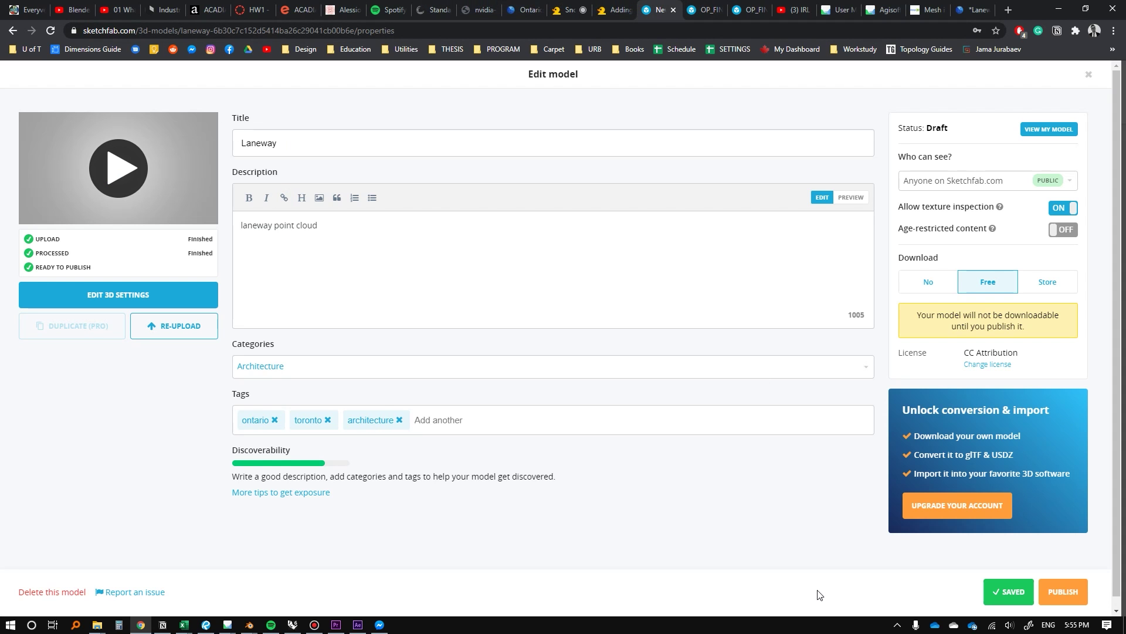
pyautogui.click(1064, 591)
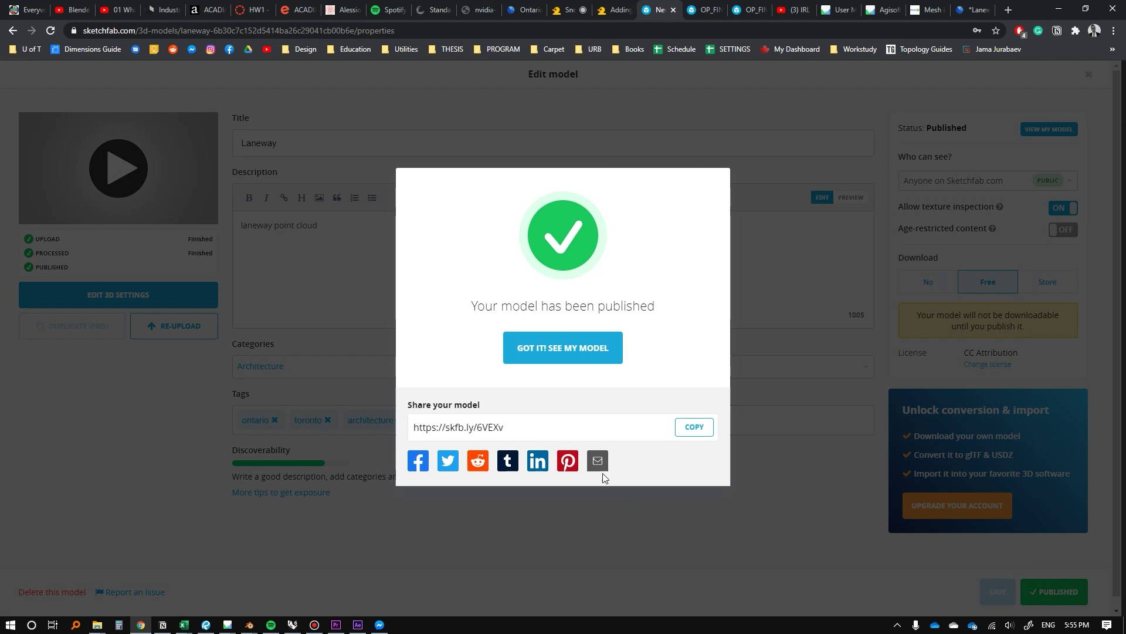
pyautogui.click(565, 347)
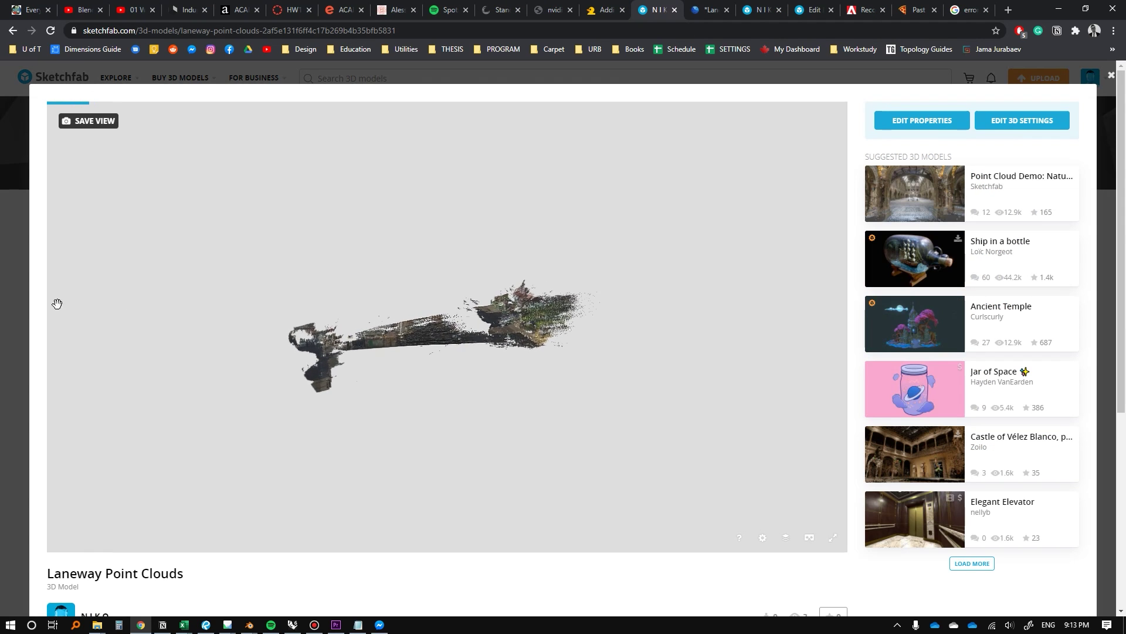
pyautogui.moveTo(366, 394)
pyautogui.mouseDown()
pyautogui.moveTo(490, 382)
pyautogui.moveTo(551, 409)
pyautogui.mouseUp()
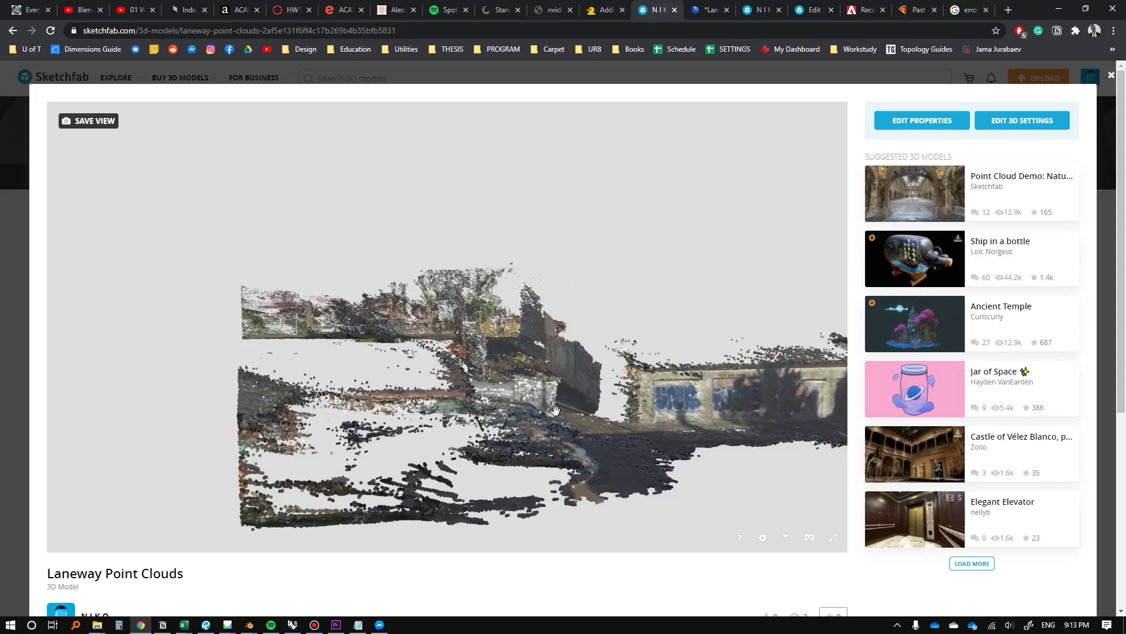
pyautogui.moveTo(554, 409)
pyautogui.mouseDown()
pyautogui.moveTo(645, 360)
pyautogui.moveTo(501, 319)
pyautogui.moveTo(507, 336)
pyautogui.moveTo(475, 341)
pyautogui.mouseUp()
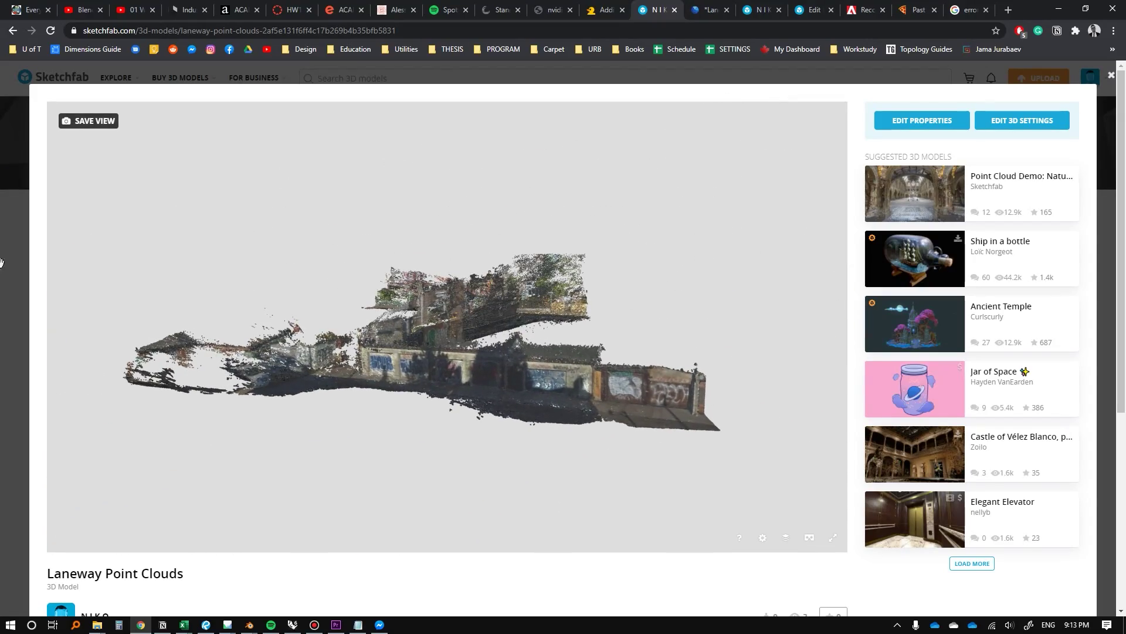
# Copy the 'Laneway Point Clouds' title from its Sketchfab model page.
pyautogui.click(697, 10)
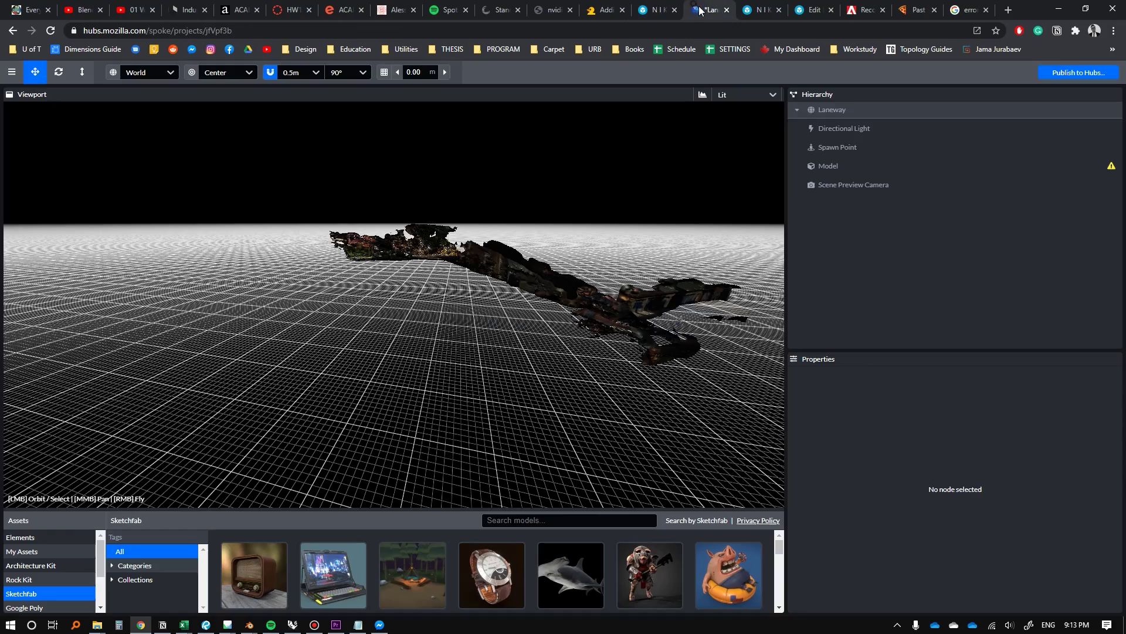
pyautogui.moveTo(516, 266); pyautogui.dragTo(492, 288)
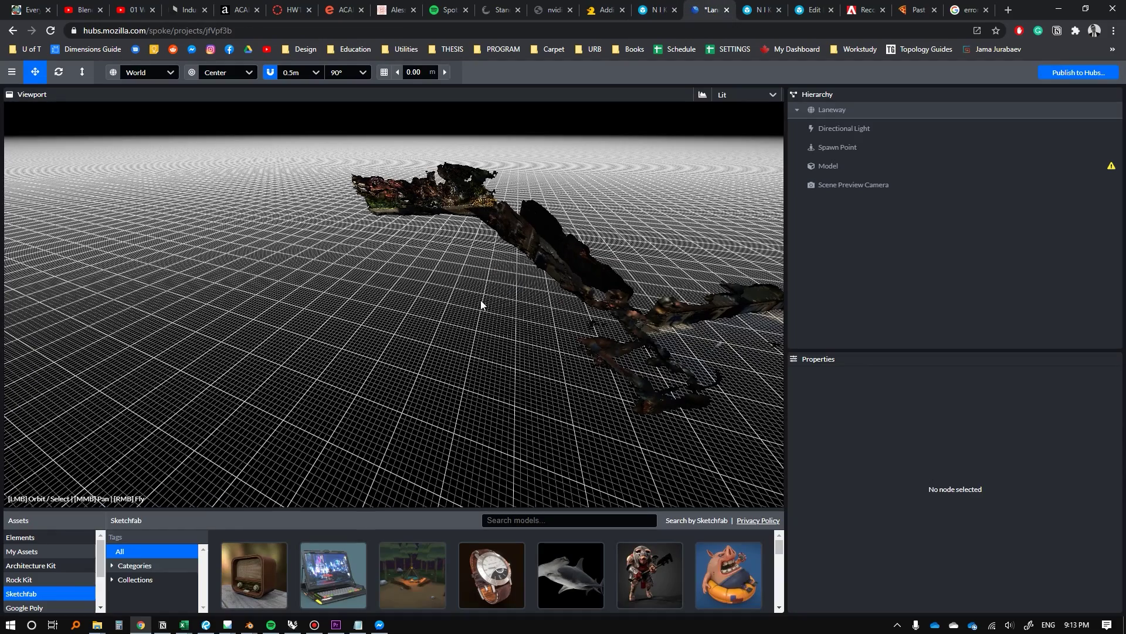
pyautogui.click(660, 10)
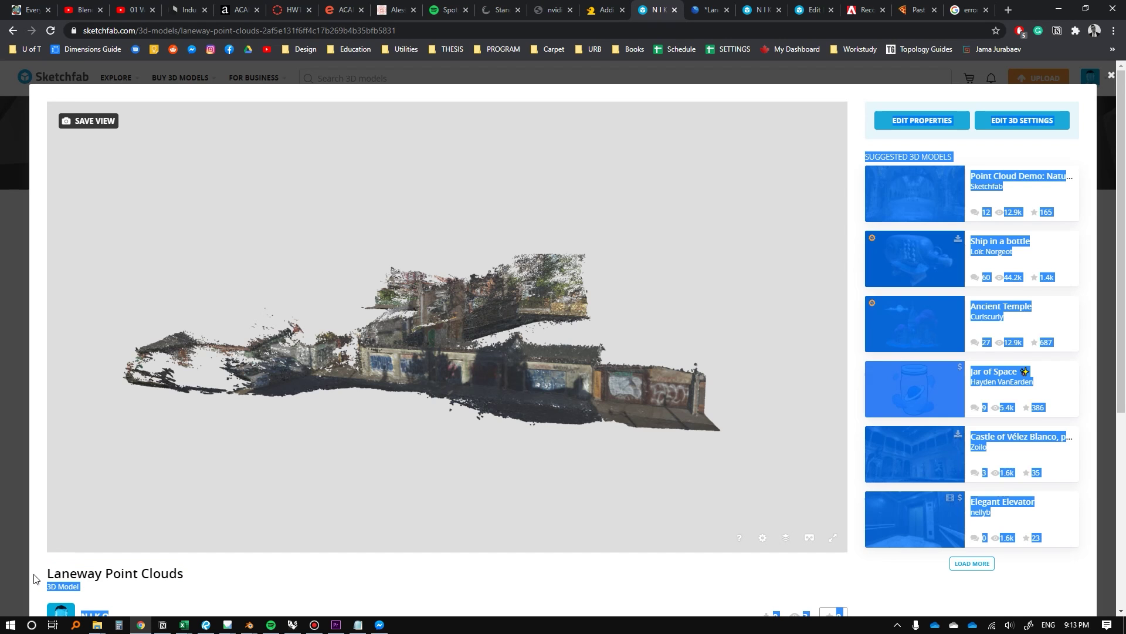
pyautogui.moveTo(199, 582); pyautogui.dragTo(45, 573)
pyautogui.hotkey('ctrl', 'c')
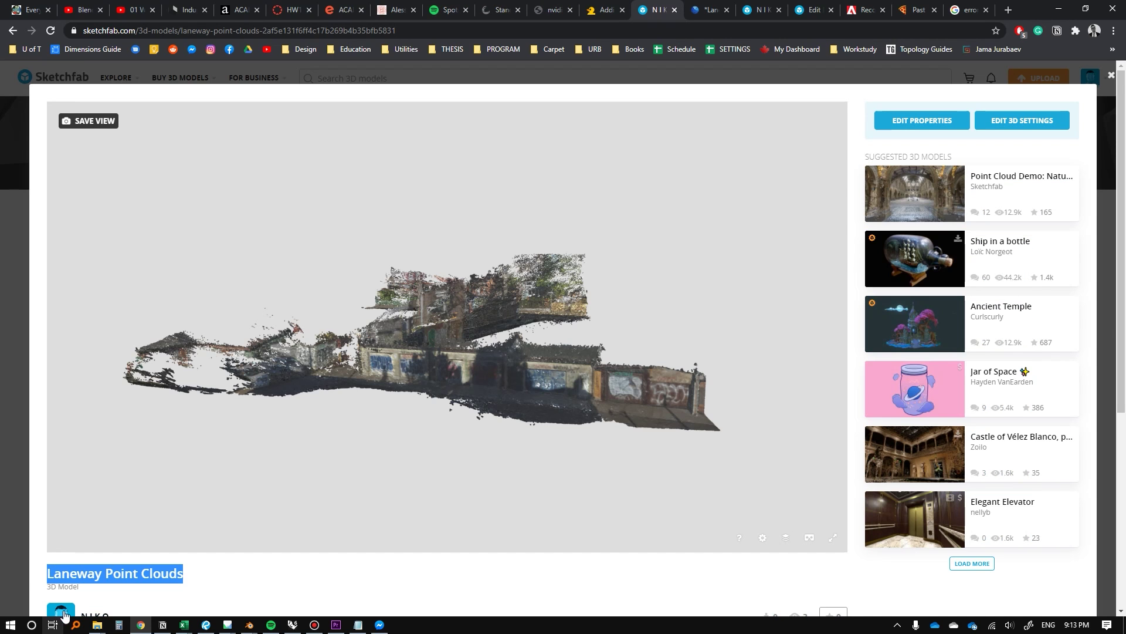
pyautogui.click(706, 10)
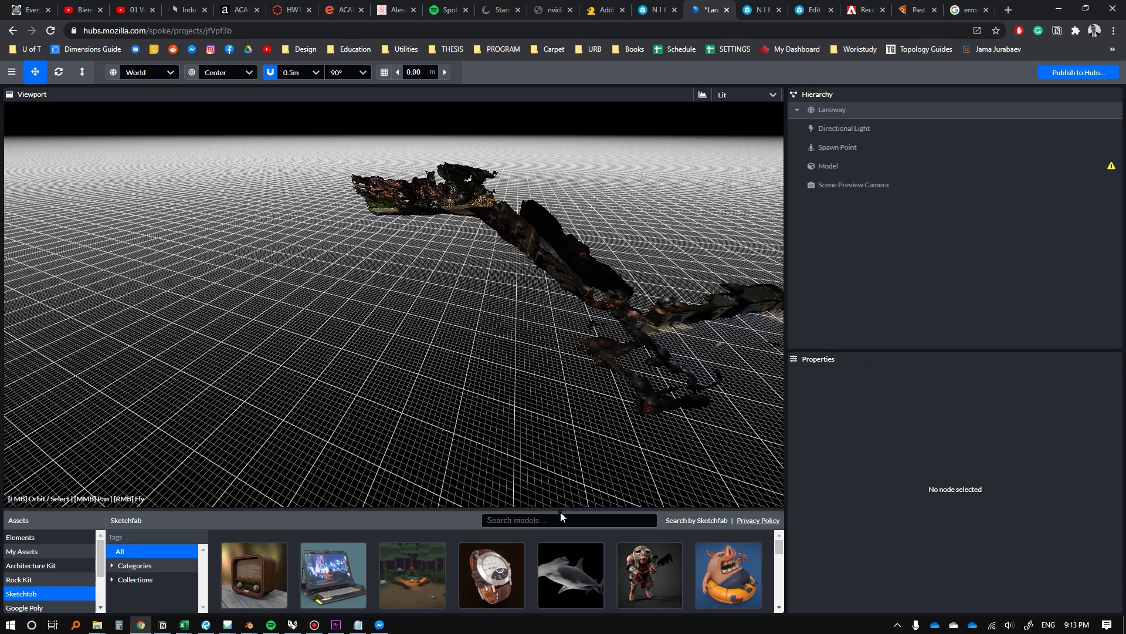
# Search Spoke's Sketchfab assets for 'Laneway Point Clouds', then erase the search text.
pyautogui.click(21, 537)
pyautogui.click(21, 594)
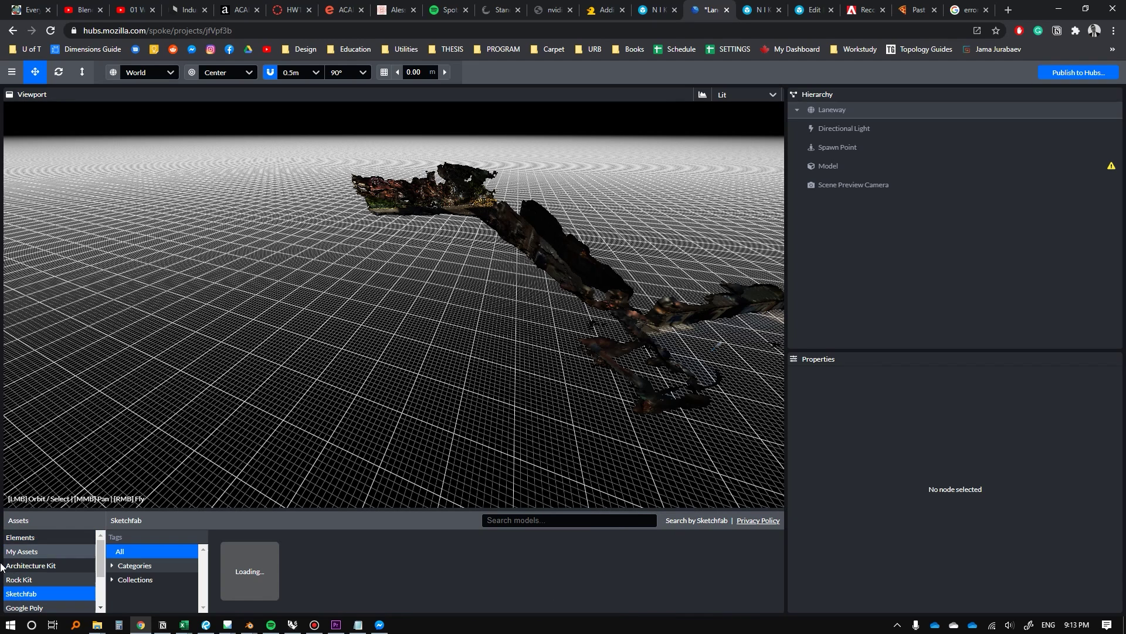
pyautogui.click(595, 519)
pyautogui.hotkey('ctrl', 'v')
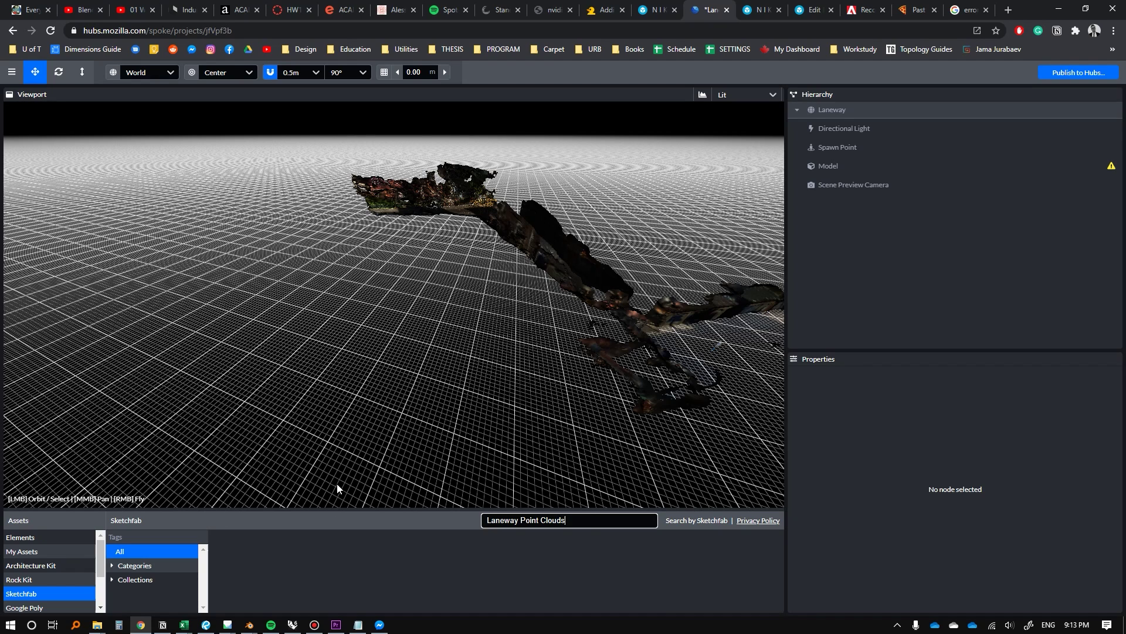
pyautogui.hotkey('ctrl', 'BackSpace')
pyautogui.hotkey('ctrl', 'BackSpace')
pyautogui.hotkey('ctrl', 'BackSpace')
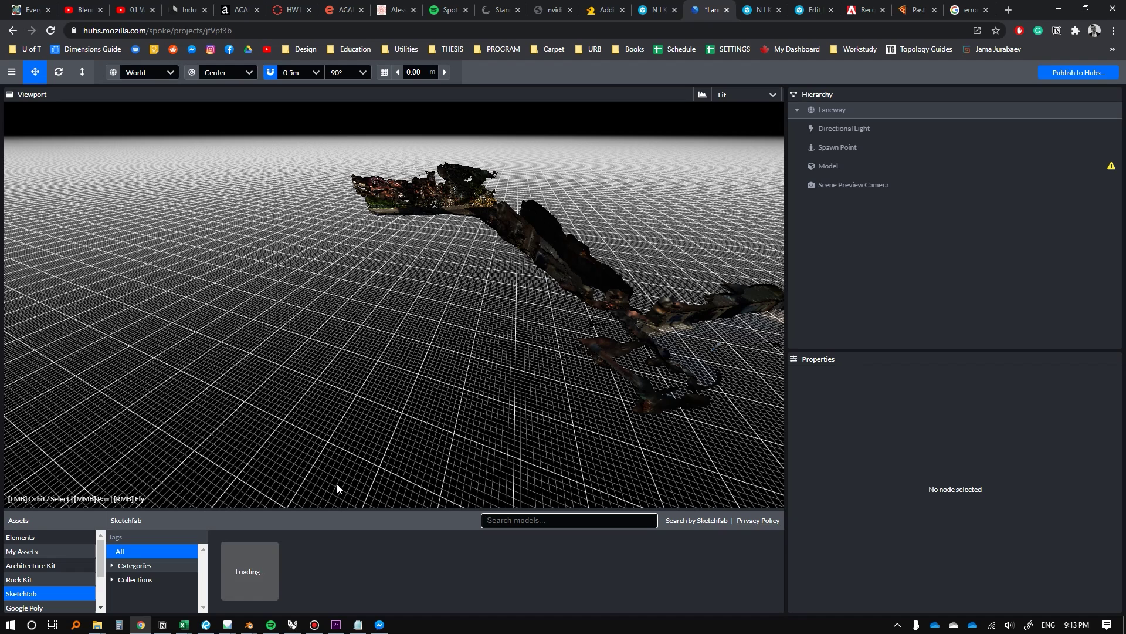
pyautogui.scroll(-3, 488, 584)
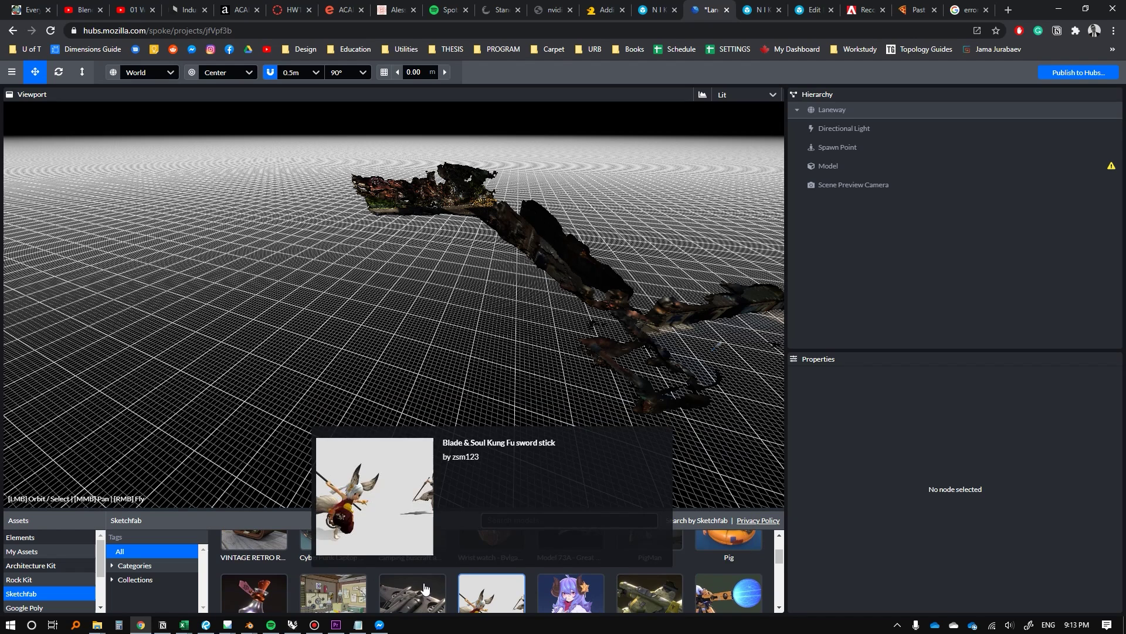
pyautogui.scroll(-3, 325, 597)
# Drop the Animal Crossing Taxi model from the Sketchfab grid into the scene.
pyautogui.moveTo(324, 596); pyautogui.dragTo(422, 330)
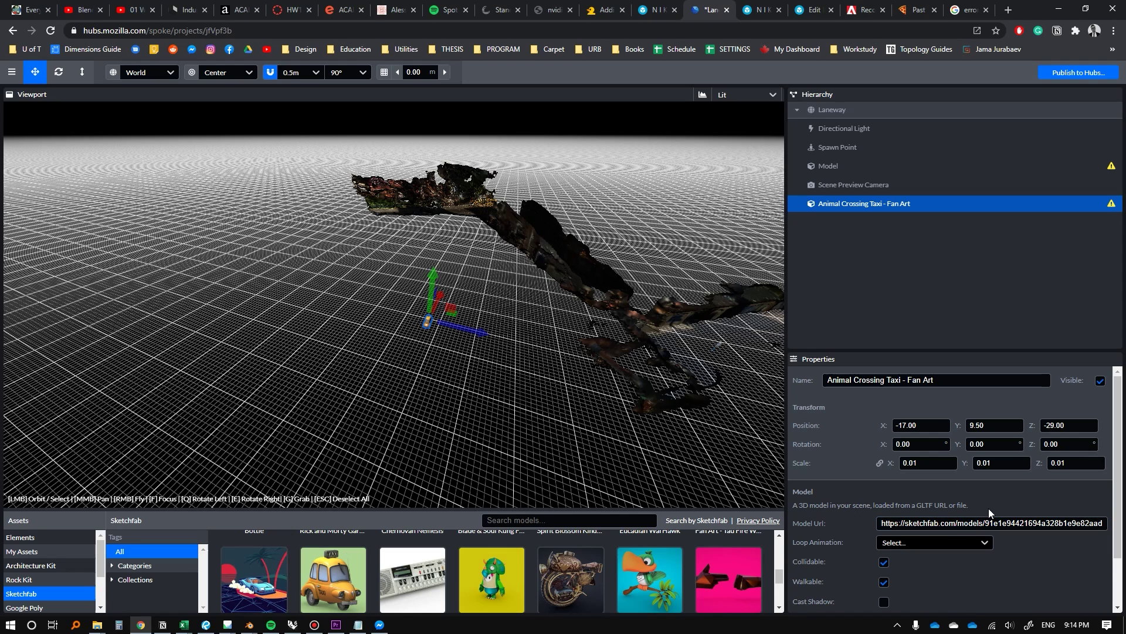
pyautogui.hotkey('ctrl', 'shift', 'Tab')
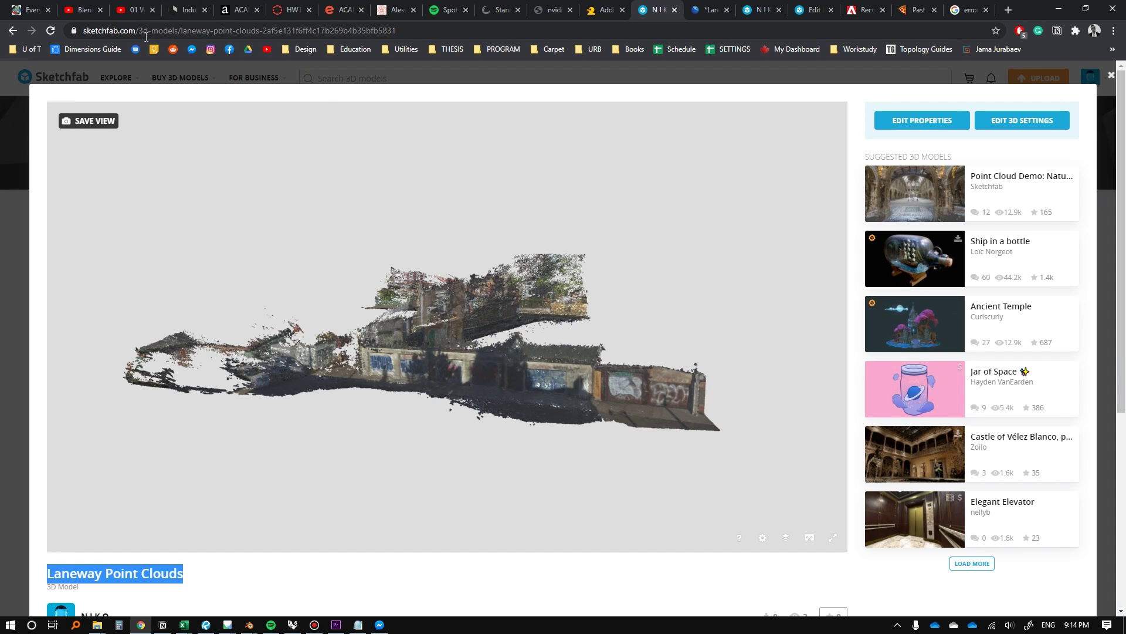
pyautogui.click(137, 31)
pyautogui.moveTo(166, 31); pyautogui.dragTo(202, 31)
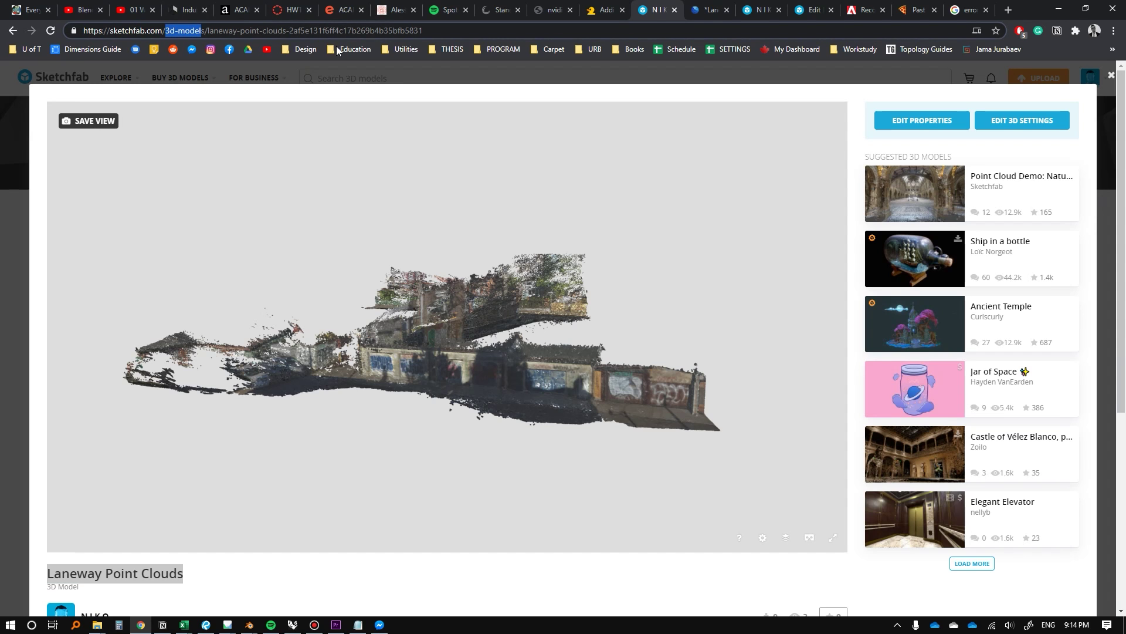
pyautogui.hotkey('ctrl', 'Tab')
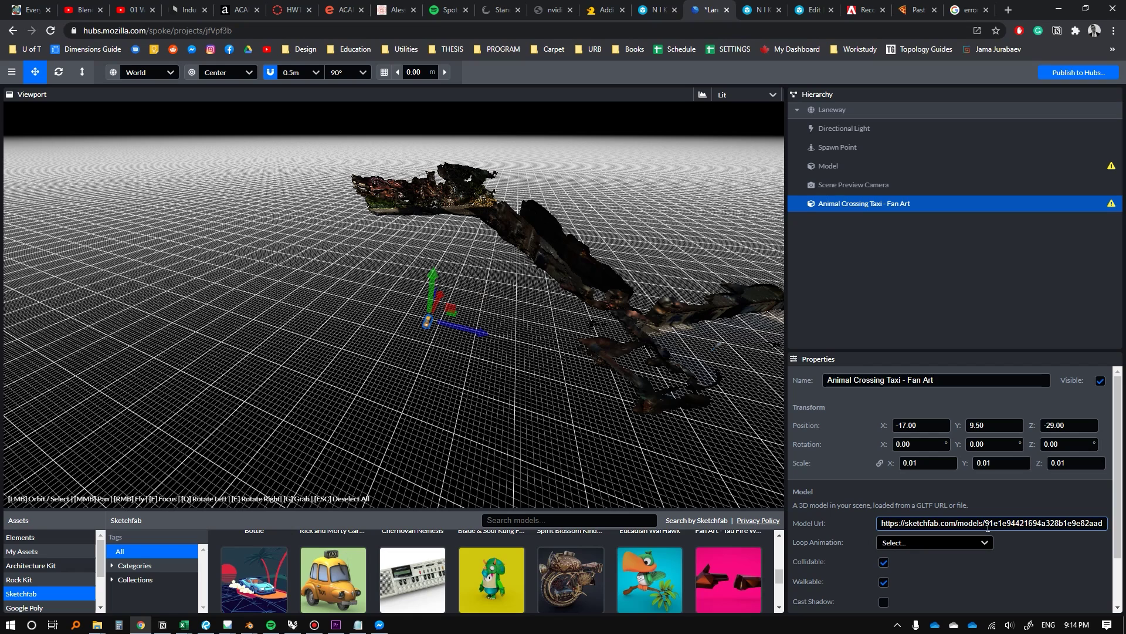
pyautogui.moveTo(985, 523); pyautogui.dragTo(1105, 522)
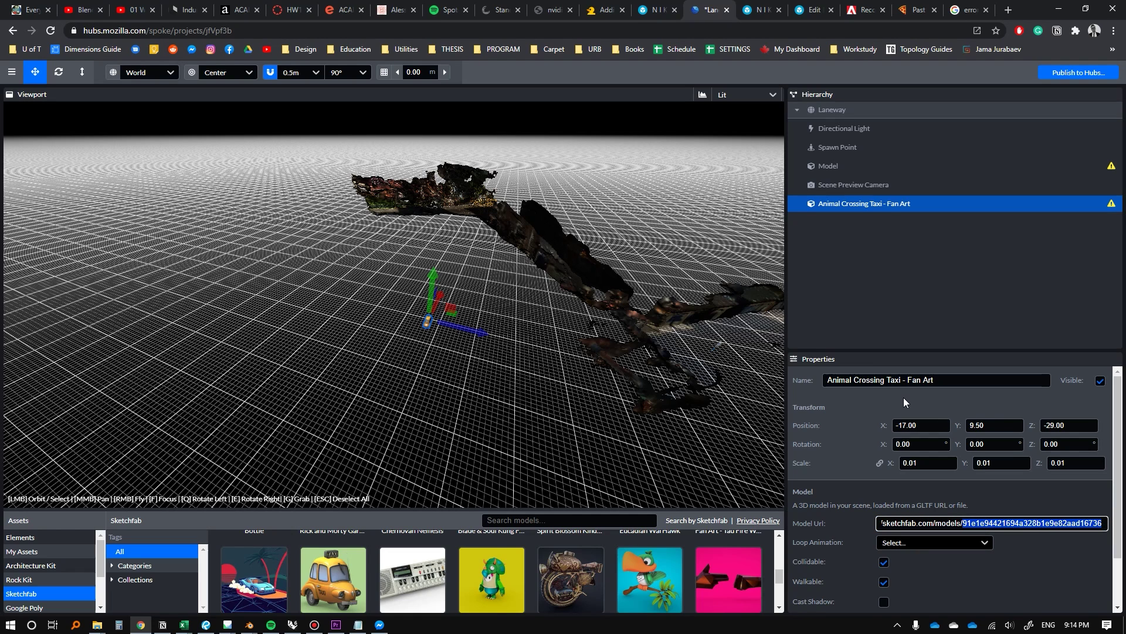
# Copy the Laneway Point Clouds model ID from its Sketchfab URL.
pyautogui.hotkey('ctrl', 'Tab')
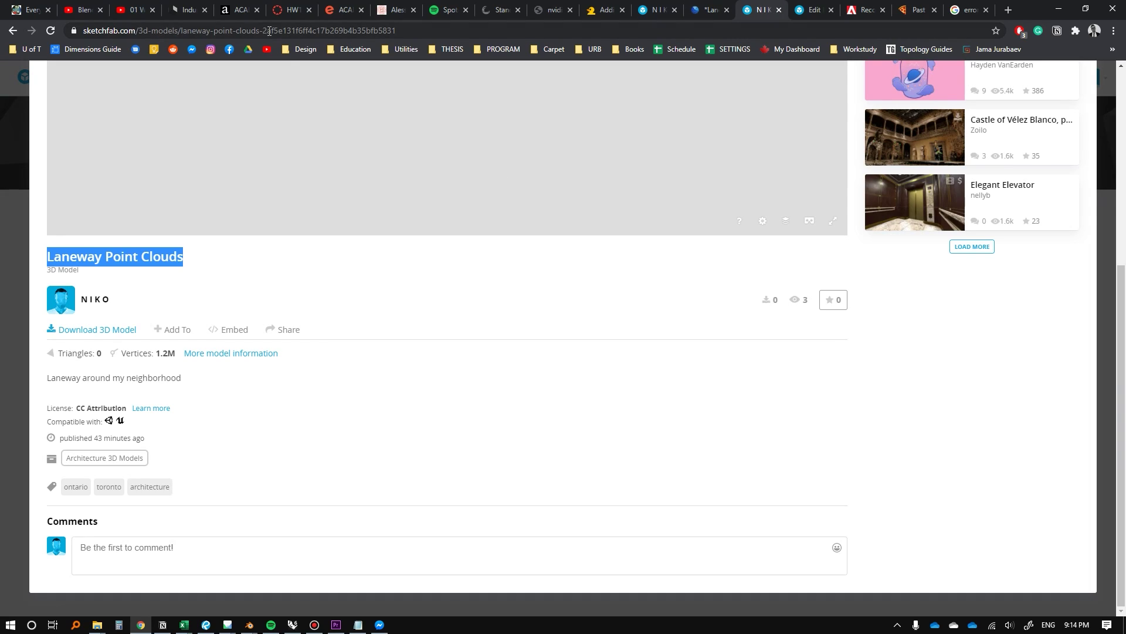
pyautogui.click(221, 27)
pyautogui.click(234, 27)
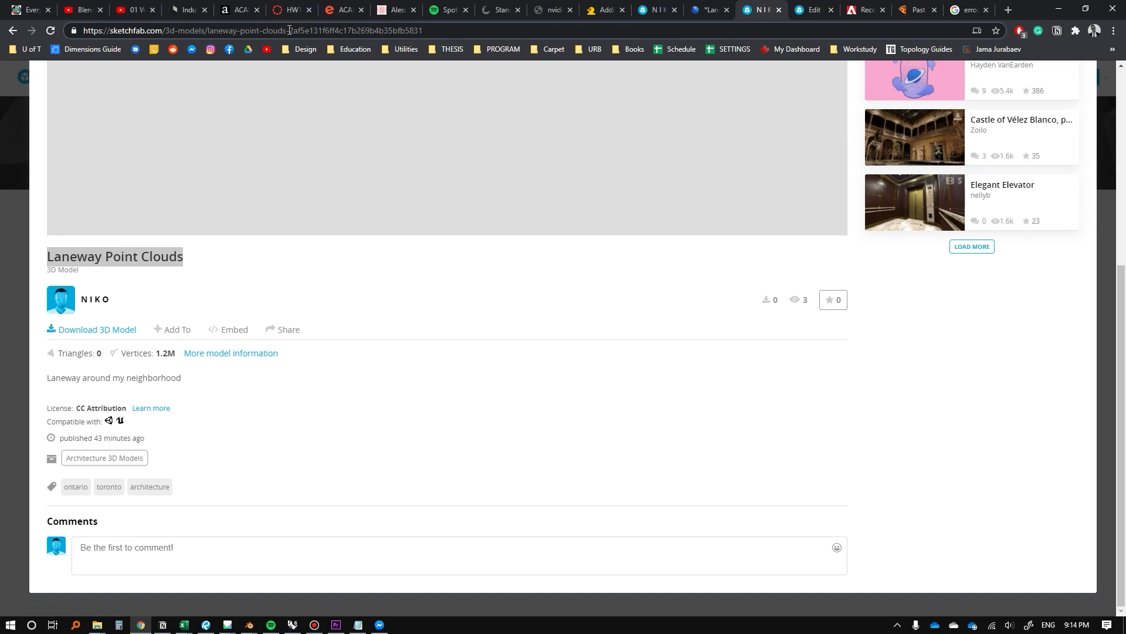
pyautogui.moveTo(306, 29); pyautogui.dragTo(457, 29)
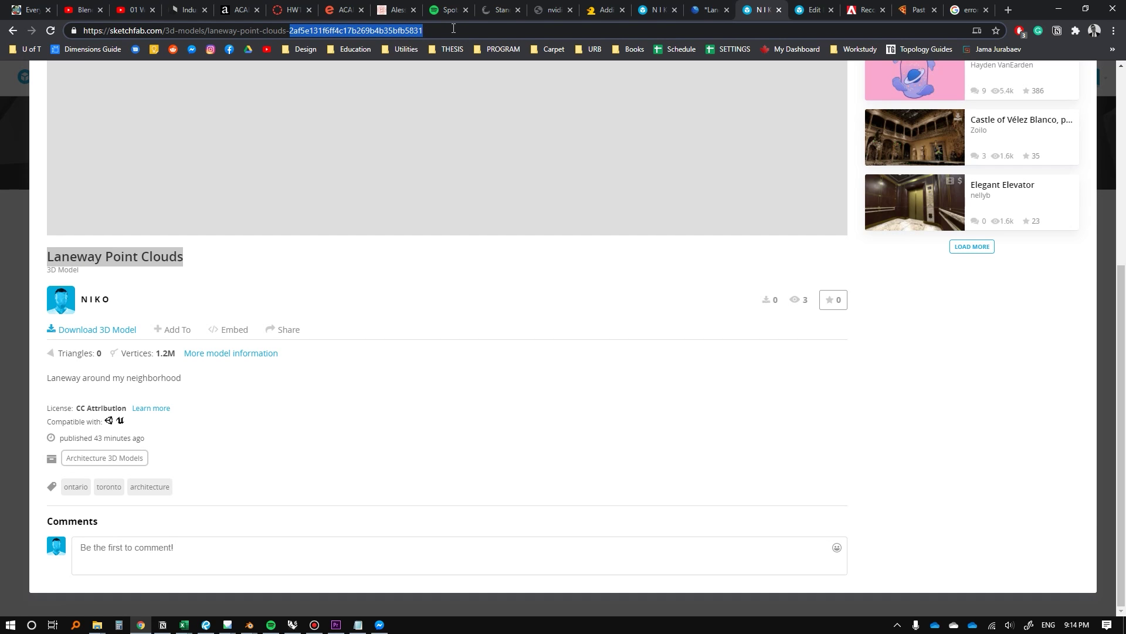
pyautogui.hotkey('ctrl', 'Tab')
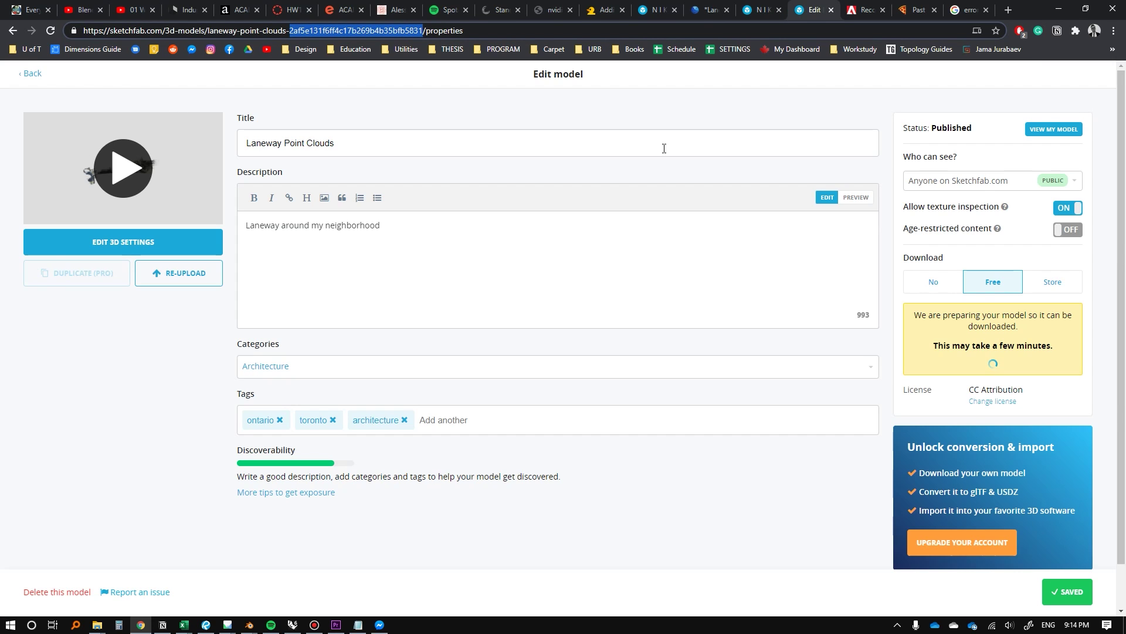
pyautogui.hotkey('ctrl', 'shift', 'Tab')
pyautogui.hotkey('ctrl', 'shift', 'Tab')
# Replace the taxi's Model Url ID with the Laneway Point Clouds ID.
pyautogui.press('BackSpace')
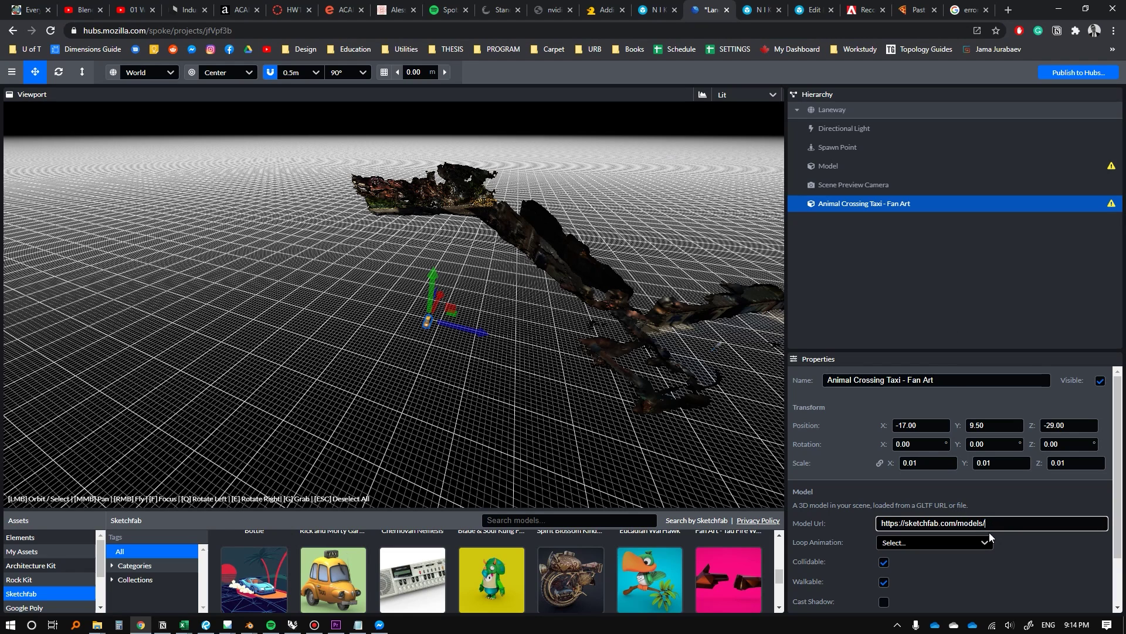
pyautogui.hotkey('ctrl', 'v')
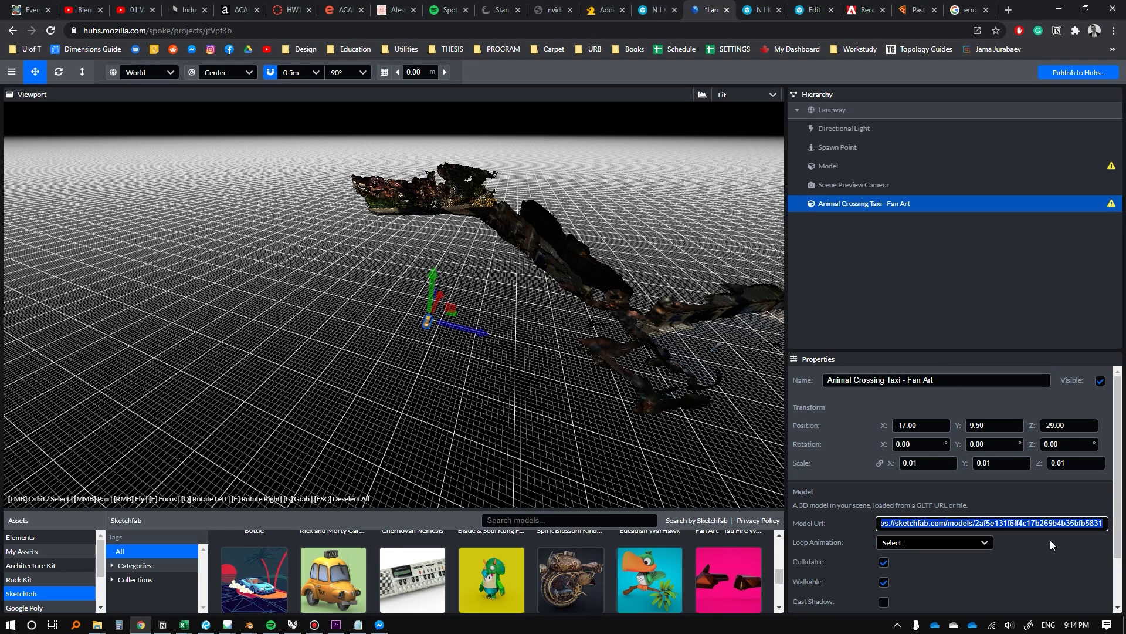
pyautogui.click(548, 435)
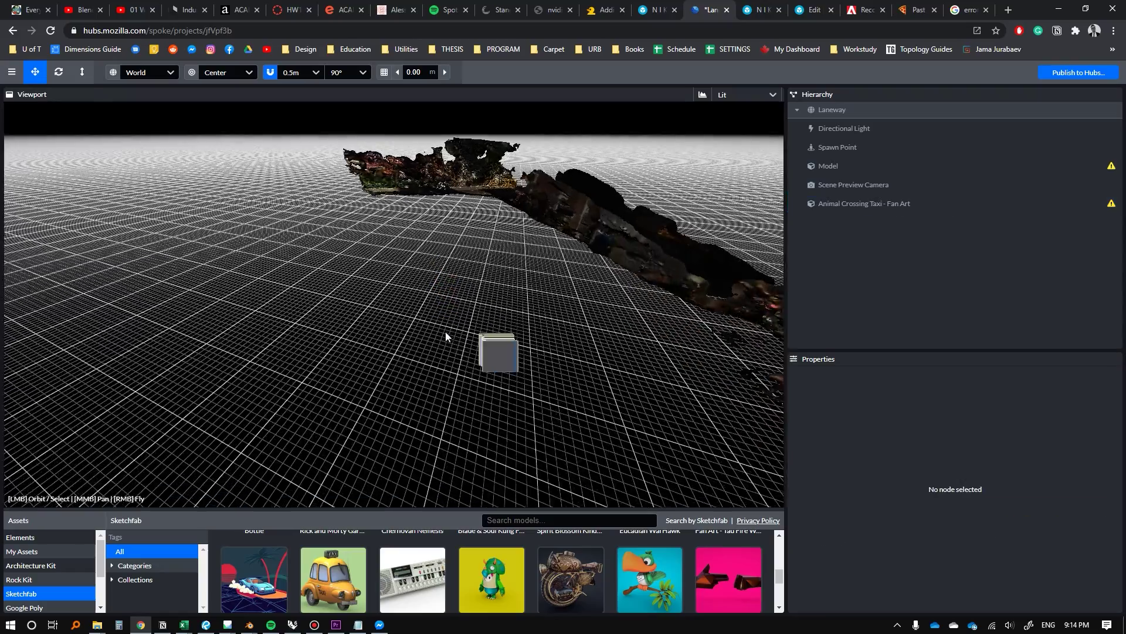
pyautogui.moveTo(486, 377)
pyautogui.mouseDown()
pyautogui.moveTo(522, 364)
pyautogui.moveTo(547, 296)
pyautogui.mouseUp()
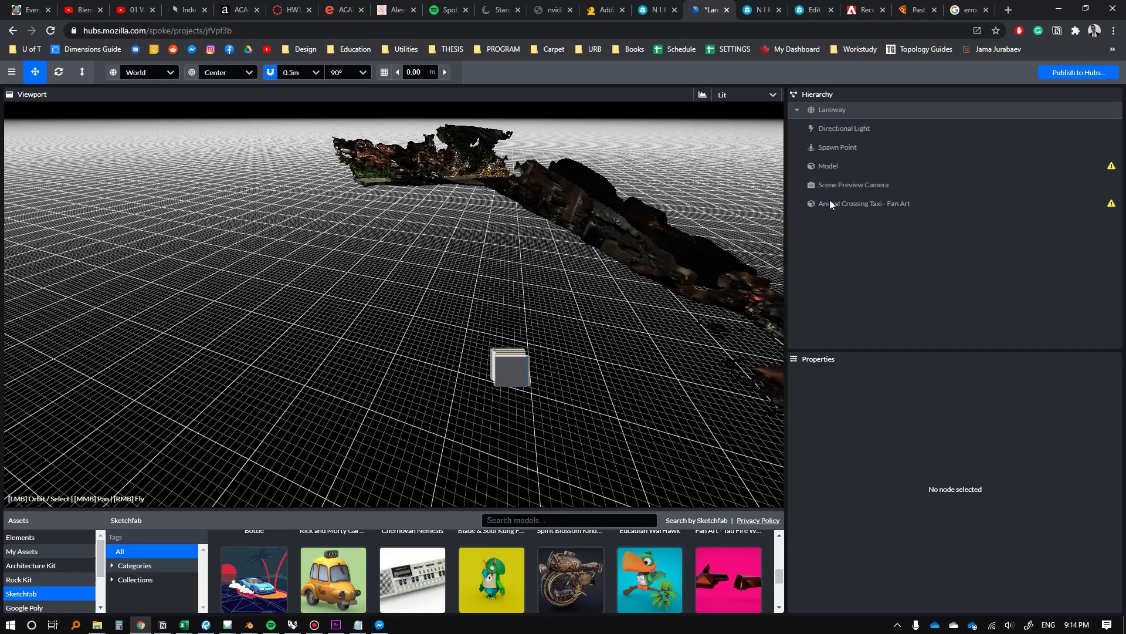
pyautogui.click(856, 203)
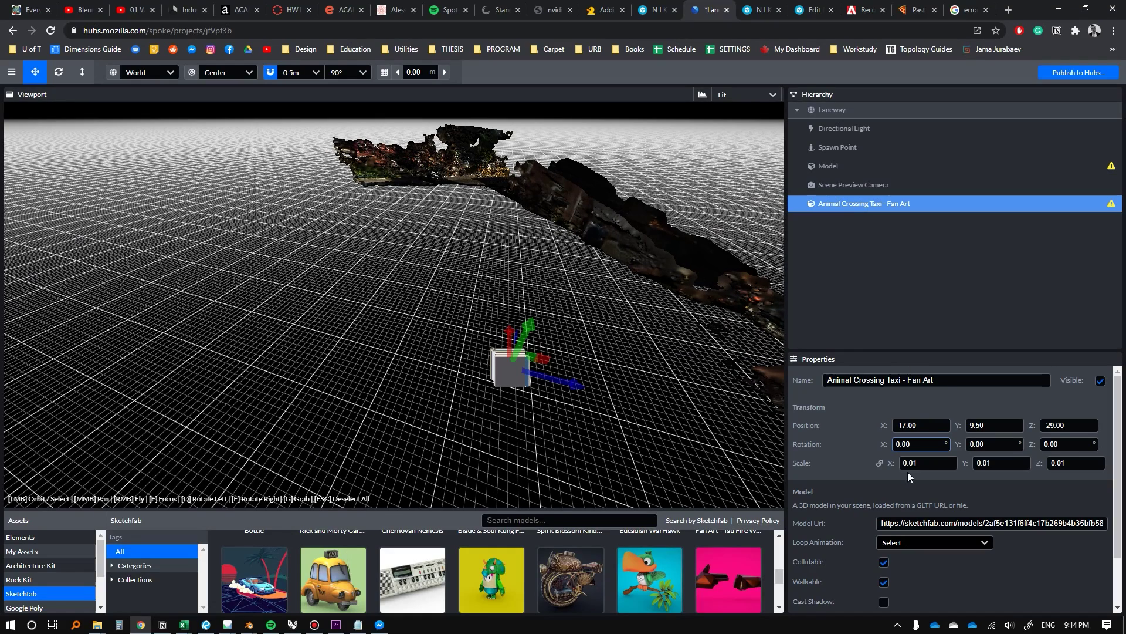
pyautogui.press('Tab')
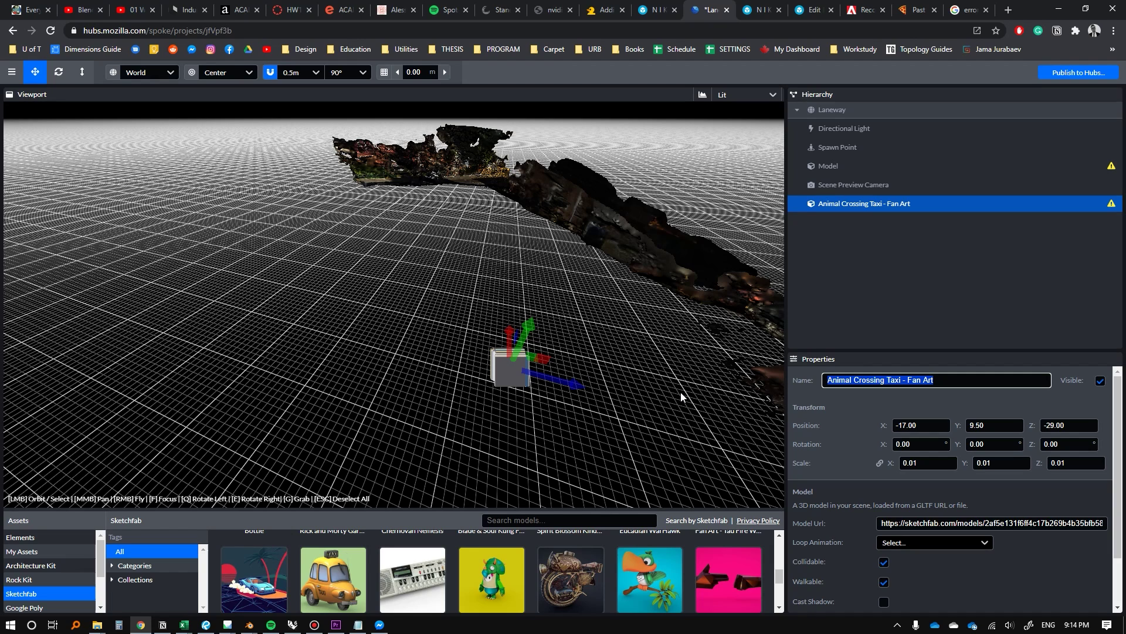
pyautogui.write('POINT CLOUD')
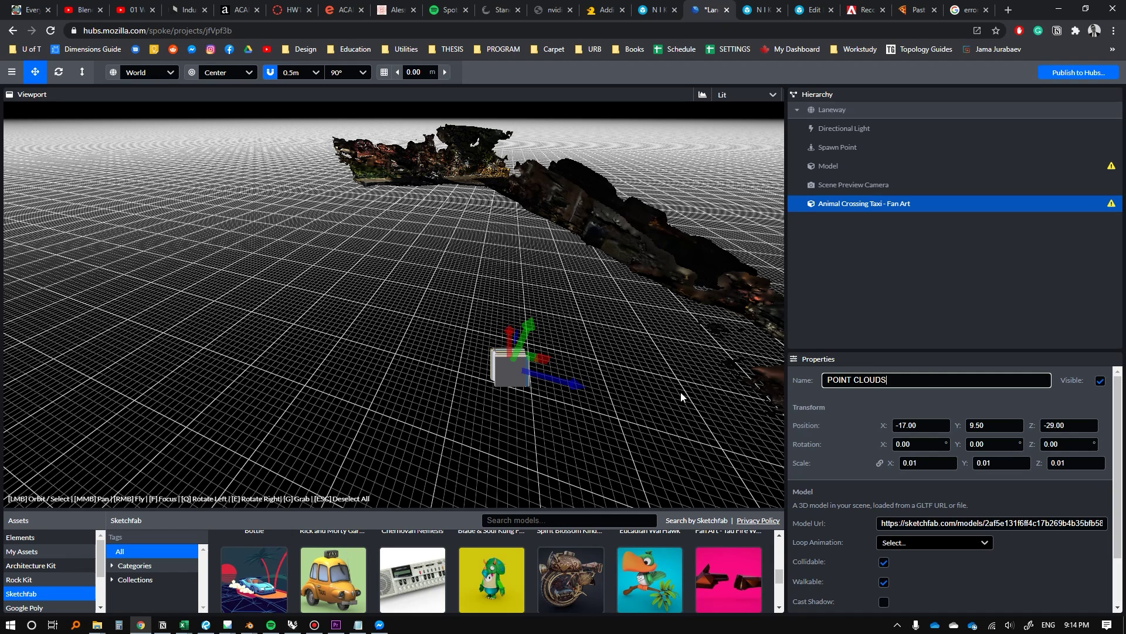
# Name the object POINT CLOUD and set its scale to 3.
pyautogui.click(608, 384)
pyautogui.moveTo(521, 378)
pyautogui.mouseDown()
pyautogui.moveTo(490, 295)
pyautogui.moveTo(354, 286)
pyautogui.mouseUp()
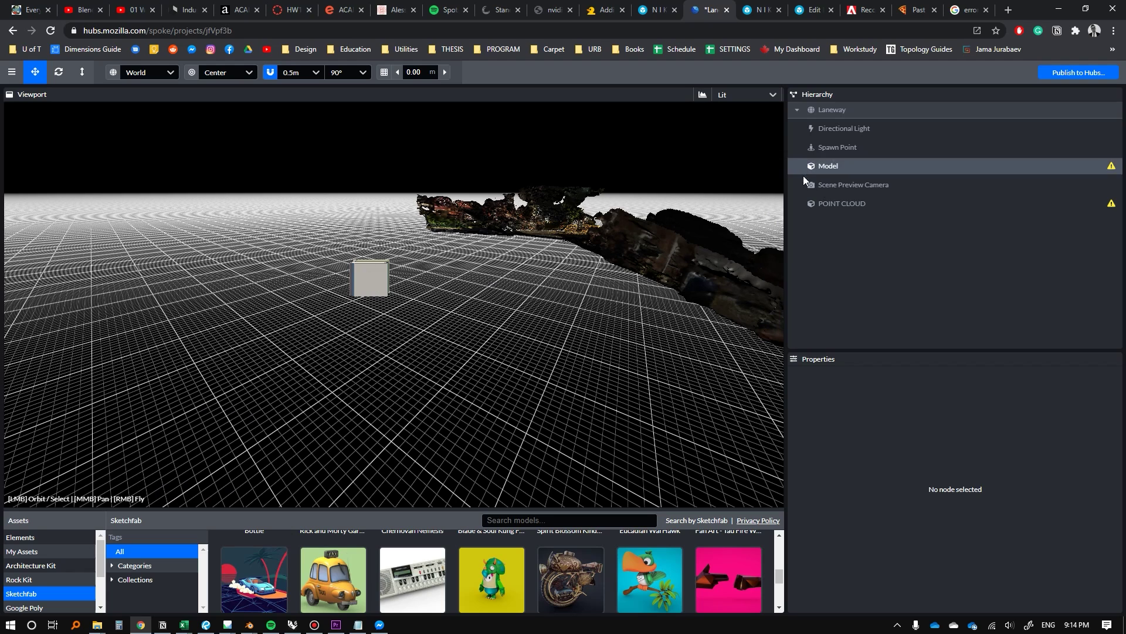
pyautogui.click(826, 197)
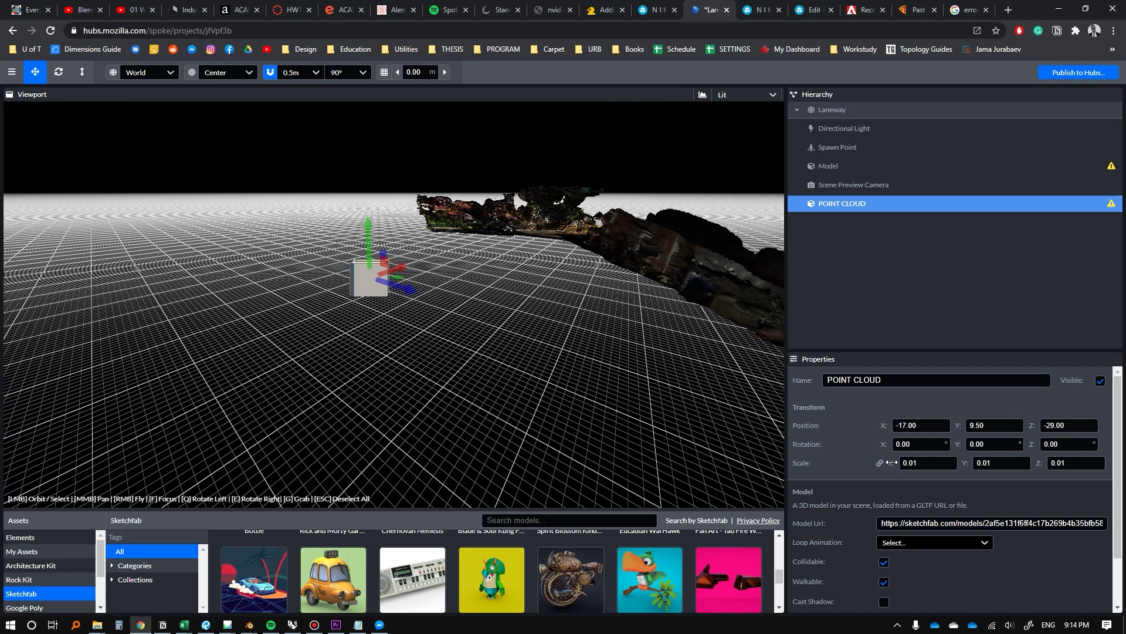
pyautogui.moveTo(895, 464); pyautogui.dragTo(936, 467)
pyautogui.doubleClick(925, 461)
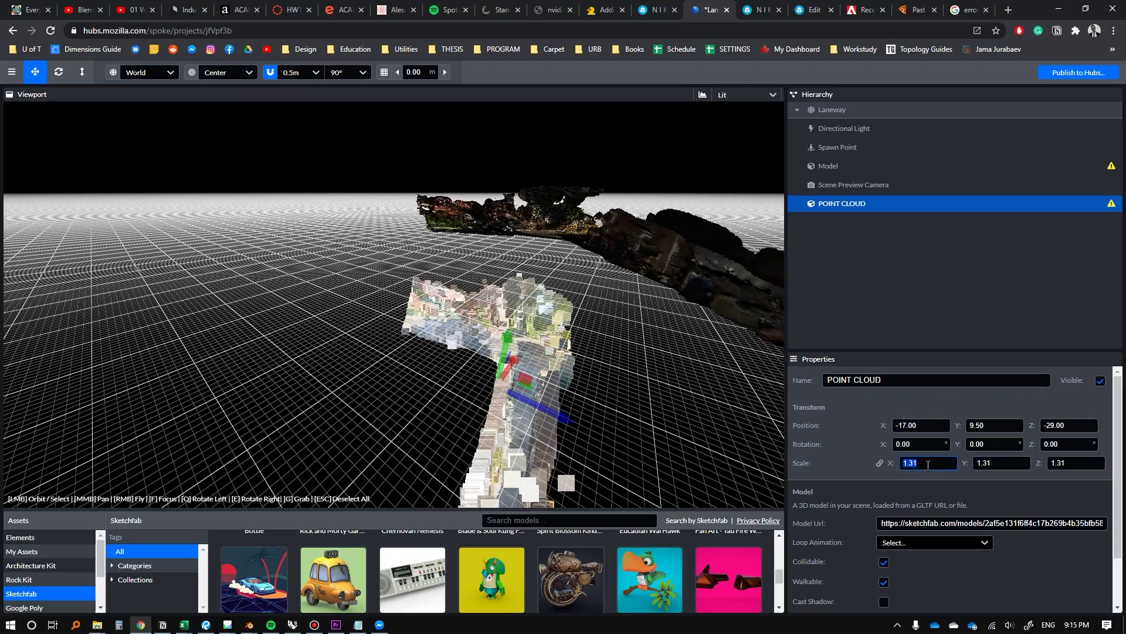
pyautogui.write('3')
pyautogui.press('Return')
# Move the point cloud up toward the laneway mesh, to 3.718, 36.995, -24.283.
pyautogui.moveTo(576, 342)
pyautogui.mouseDown()
pyautogui.moveTo(449, 318)
pyautogui.moveTo(471, 312)
pyautogui.moveTo(472, 248)
pyautogui.moveTo(380, 254)
pyautogui.moveTo(352, 320)
pyautogui.moveTo(339, 211)
pyautogui.mouseUp()
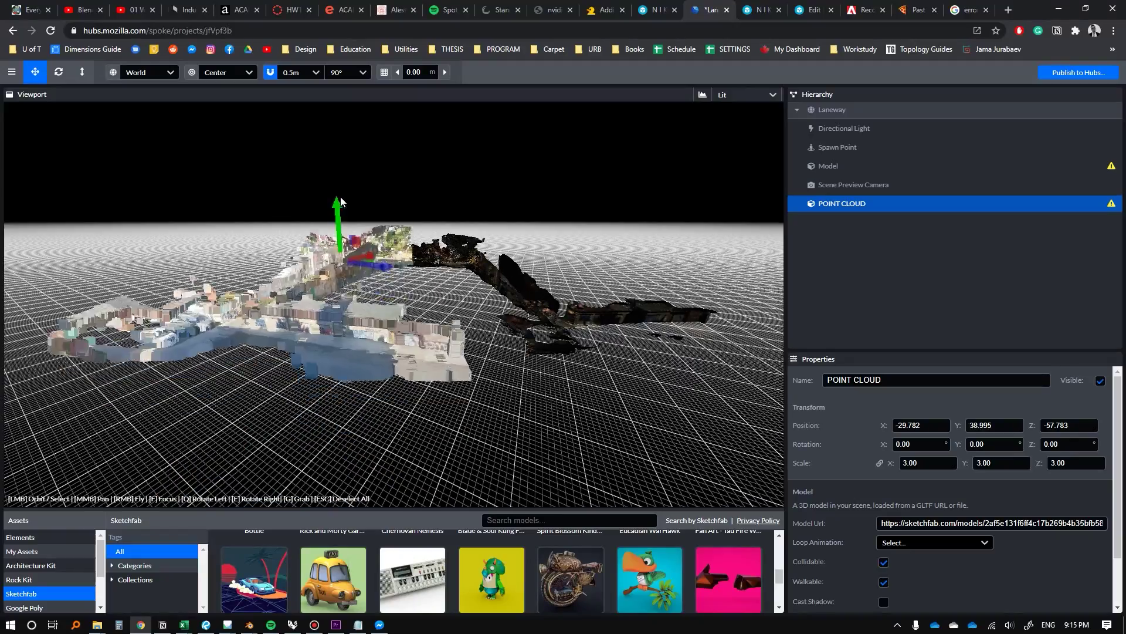
pyautogui.moveTo(387, 285)
pyautogui.mouseDown()
pyautogui.moveTo(524, 284)
pyautogui.moveTo(454, 281)
pyautogui.moveTo(394, 236)
pyautogui.moveTo(558, 354)
pyautogui.moveTo(552, 376)
pyautogui.mouseUp()
pyautogui.moveTo(387, 380)
pyautogui.mouseDown()
pyautogui.moveTo(488, 228)
pyautogui.moveTo(538, 253)
pyautogui.moveTo(547, 284)
pyautogui.mouseUp()
pyautogui.click(1050, 428)
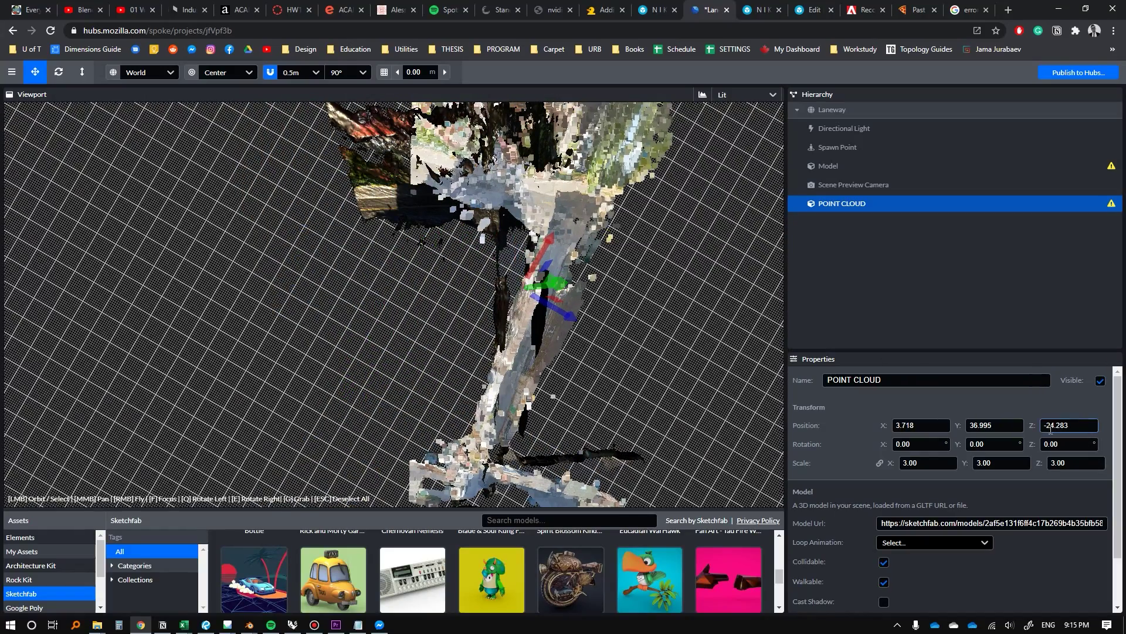
pyautogui.moveTo(957, 426); pyautogui.dragTo(929, 426)
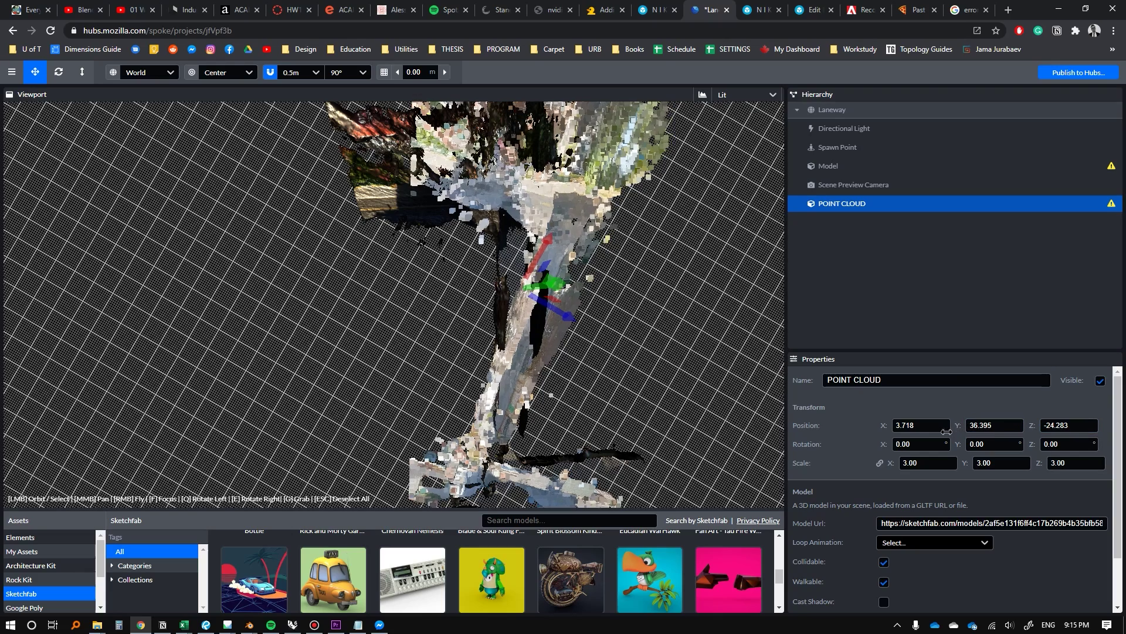
pyautogui.hotkey('ctrl', 'z')
pyautogui.hotkey('ctrl', 'z')
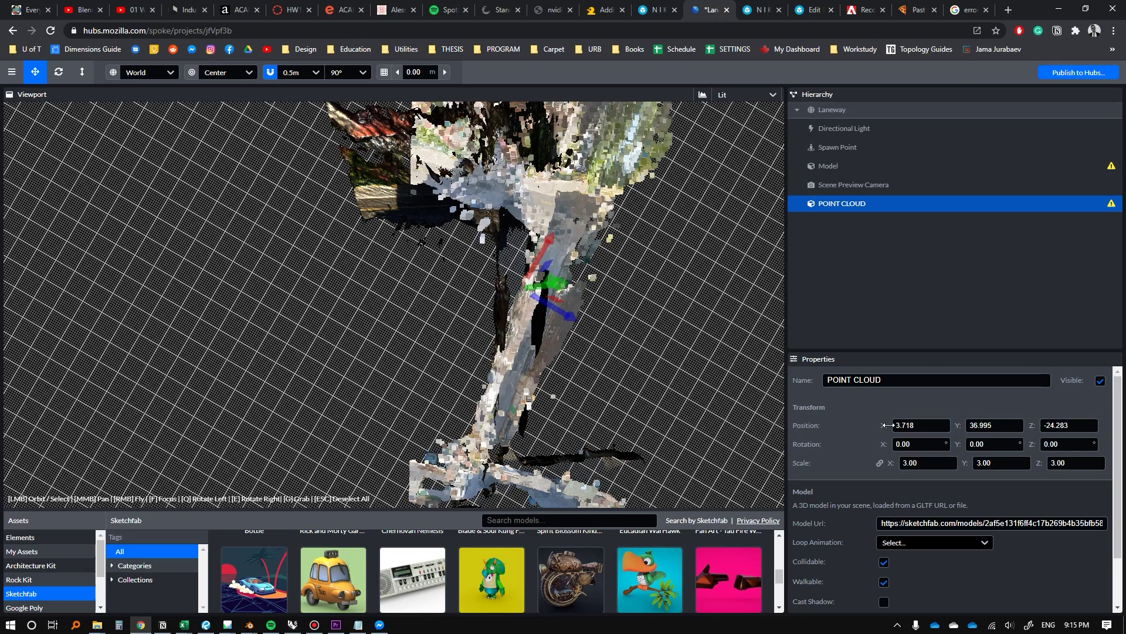
pyautogui.click(976, 444)
# Rotate the point cloud 14° on Y and shift it along Z.
pyautogui.moveTo(963, 446); pyautogui.dragTo(1009, 452)
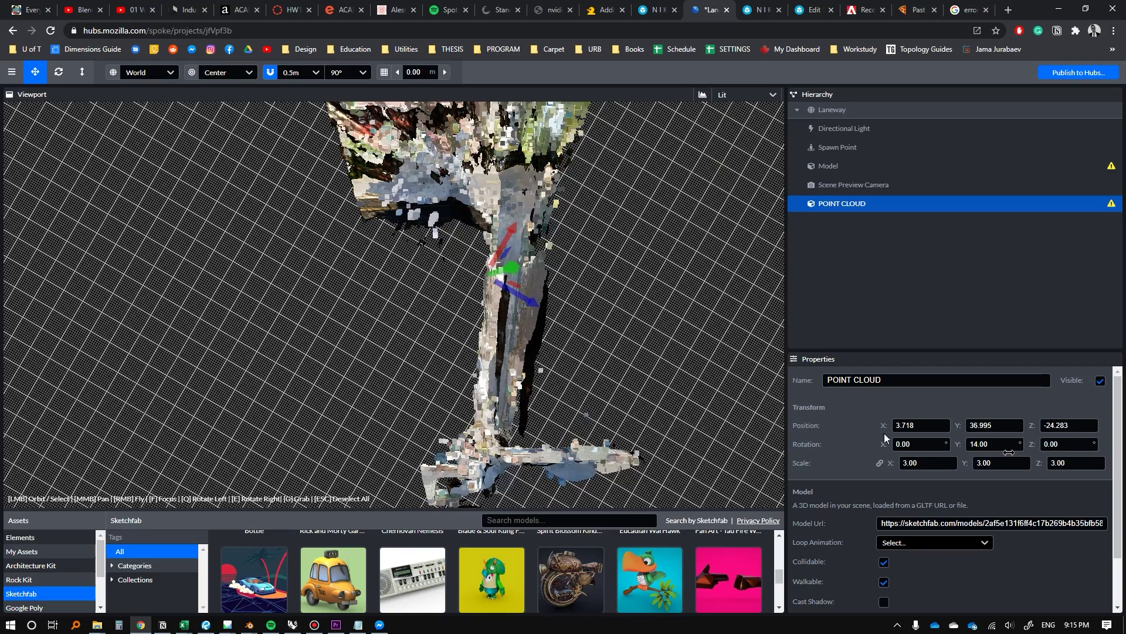
pyautogui.scroll(-2, 584, 390)
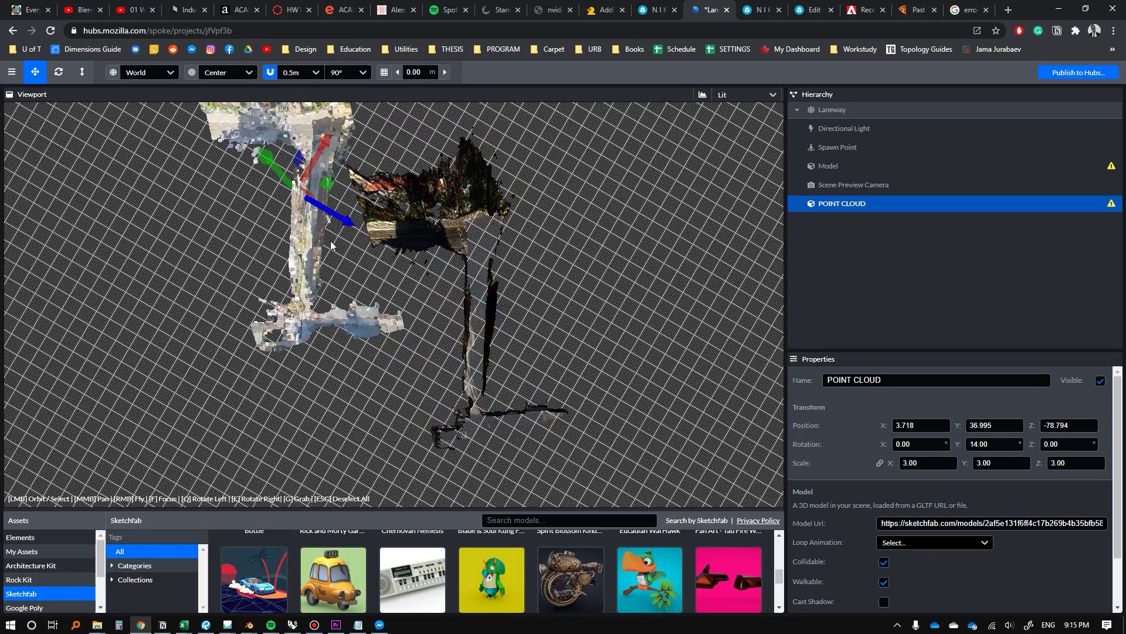
pyautogui.moveTo(501, 310)
pyautogui.mouseDown()
pyautogui.moveTo(313, 225)
pyautogui.moveTo(403, 304)
pyautogui.mouseUp()
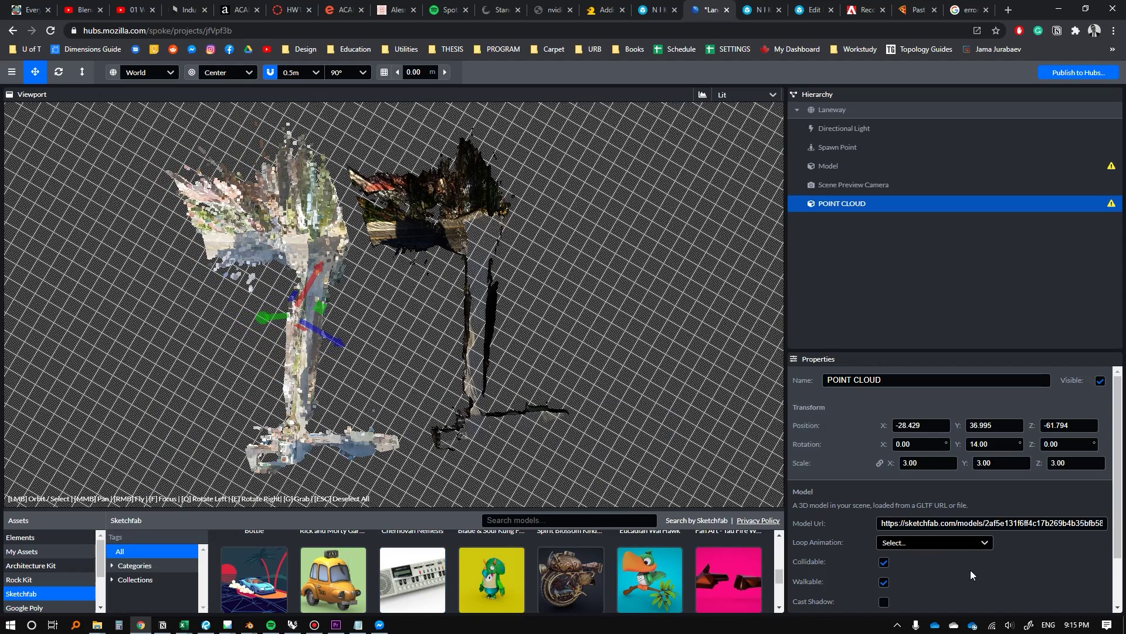
pyautogui.scroll(-1, 959, 566)
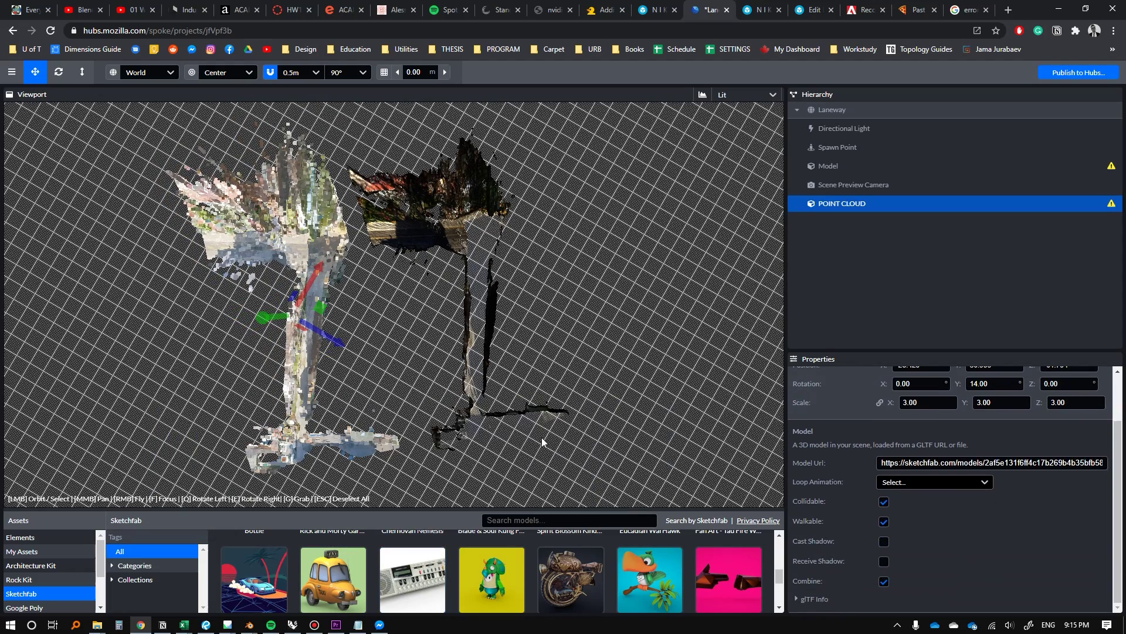
pyautogui.click(156, 392)
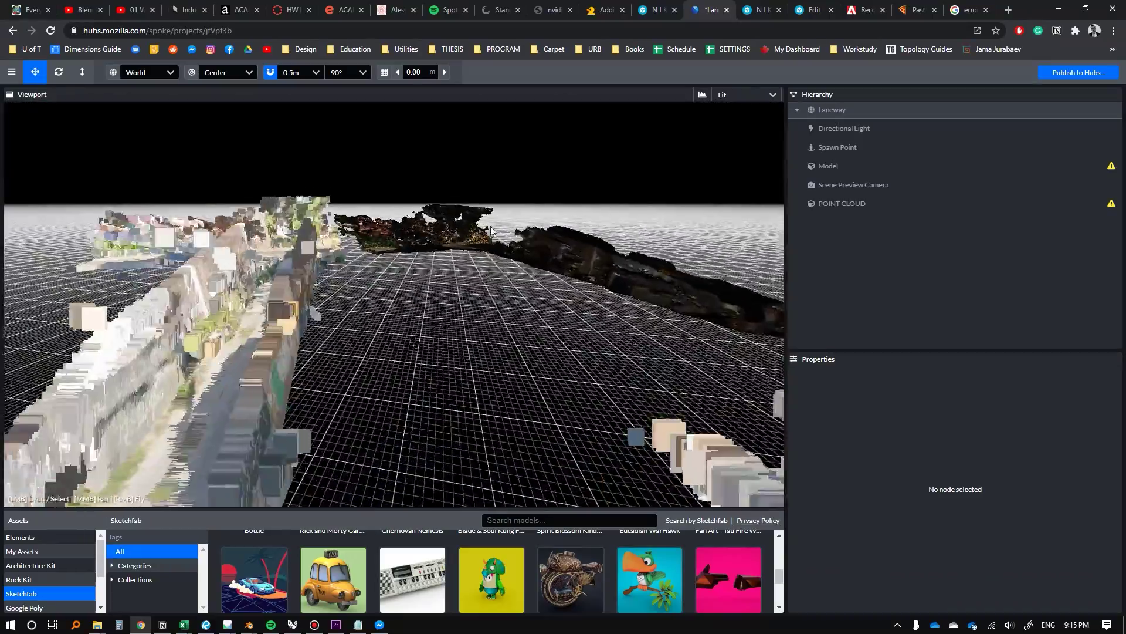
pyautogui.moveTo(155, 392)
pyautogui.mouseDown()
pyautogui.moveTo(448, 339)
pyautogui.moveTo(467, 317)
pyautogui.moveTo(483, 319)
pyautogui.moveTo(367, 322)
pyautogui.moveTo(305, 275)
pyautogui.mouseUp()
# Adjust the point cloud's height and slide it onto the mesh at -15.429, 33.495, -21.794.
pyautogui.click(305, 271)
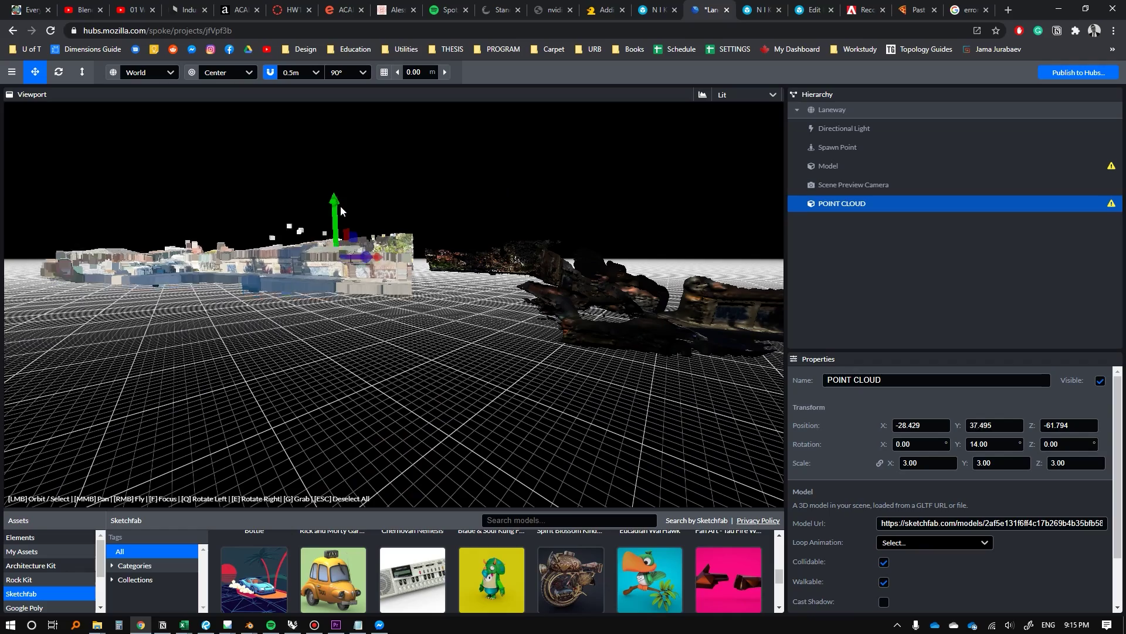
pyautogui.moveTo(348, 227); pyautogui.dragTo(371, 219)
pyautogui.moveTo(347, 352)
pyautogui.mouseDown()
pyautogui.moveTo(300, 375)
pyautogui.moveTo(395, 397)
pyautogui.moveTo(498, 365)
pyautogui.moveTo(423, 402)
pyautogui.mouseUp()
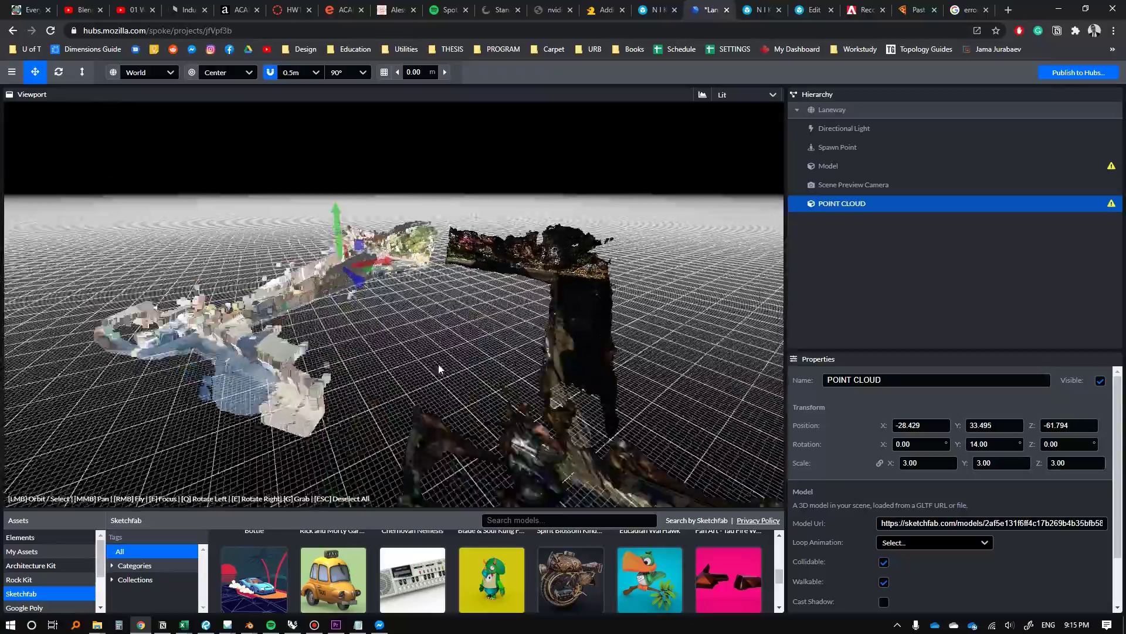
pyautogui.moveTo(423, 402)
pyautogui.mouseDown()
pyautogui.moveTo(516, 352)
pyautogui.moveTo(511, 424)
pyautogui.mouseUp()
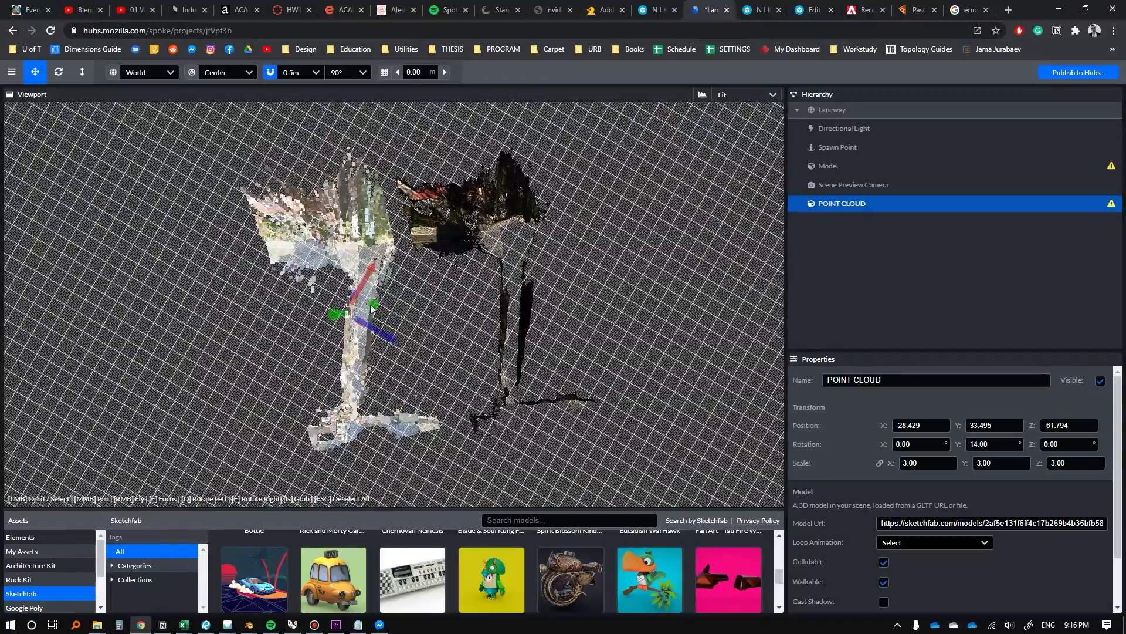
pyautogui.moveTo(371, 307)
pyautogui.mouseDown()
pyautogui.moveTo(568, 261)
pyautogui.moveTo(494, 335)
pyautogui.mouseUp()
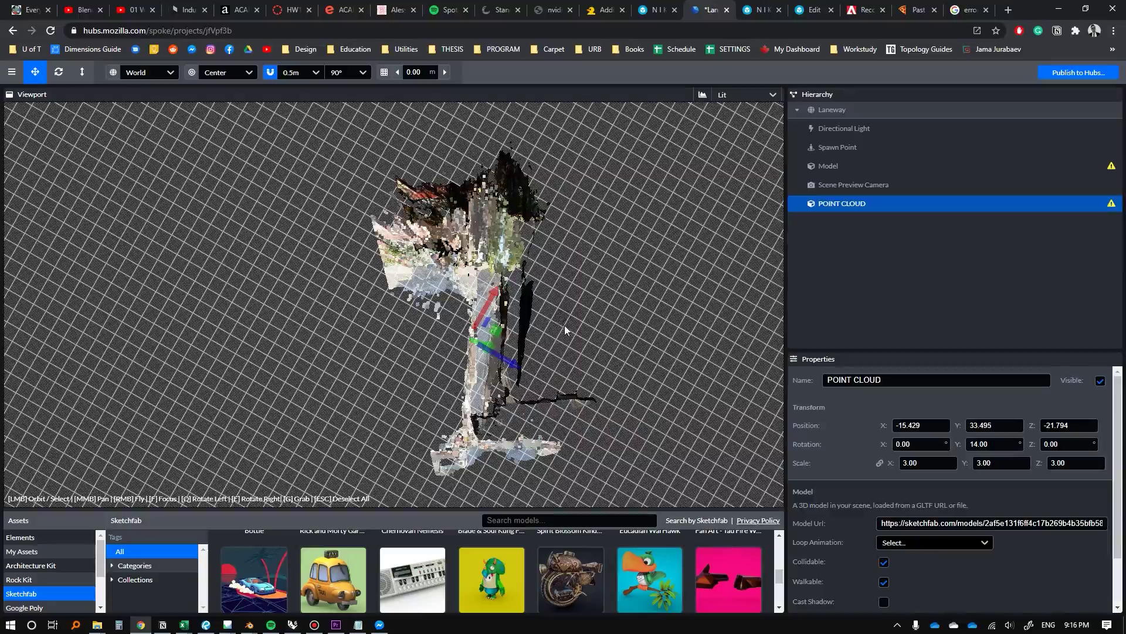
pyautogui.click(564, 321)
pyautogui.moveTo(564, 321); pyautogui.dragTo(390, 315)
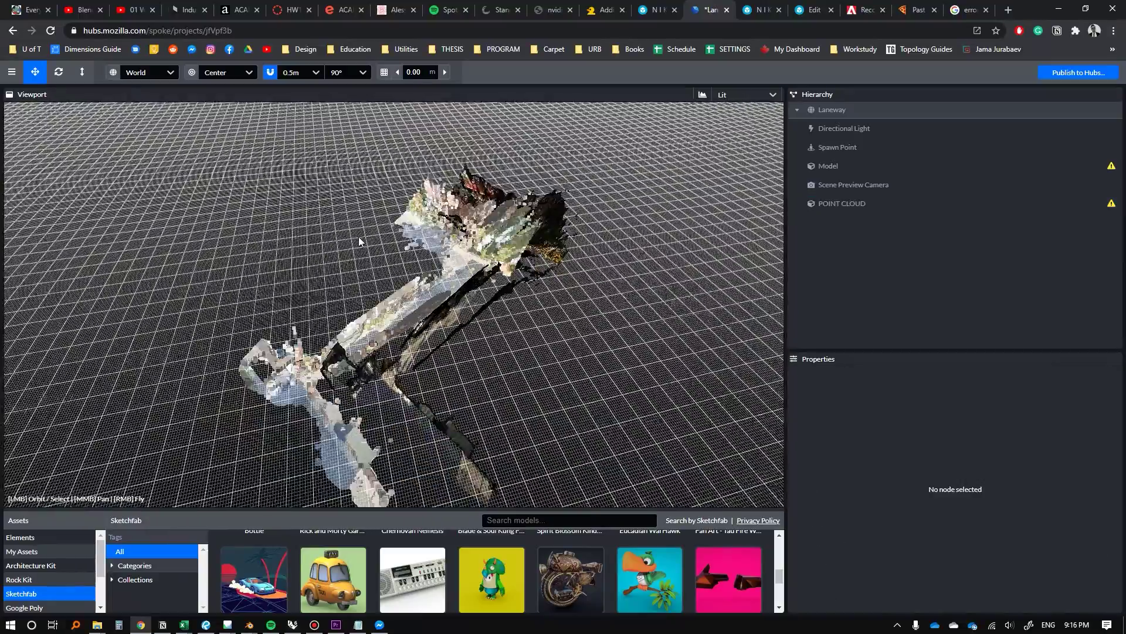
pyautogui.moveTo(390, 314)
pyautogui.mouseDown()
pyautogui.moveTo(393, 428)
pyautogui.moveTo(313, 327)
pyautogui.moveTo(339, 334)
pyautogui.moveTo(226, 407)
pyautogui.moveTo(171, 403)
pyautogui.moveTo(191, 383)
pyautogui.mouseUp()
pyautogui.scroll(5, 312, 327)
pyautogui.scroll(5, 308, 319)
pyautogui.scroll(5, 305, 311)
# Select and frame the point cloud, then the Scene Preview Camera, checking the Model between them.
pyautogui.click(191, 382)
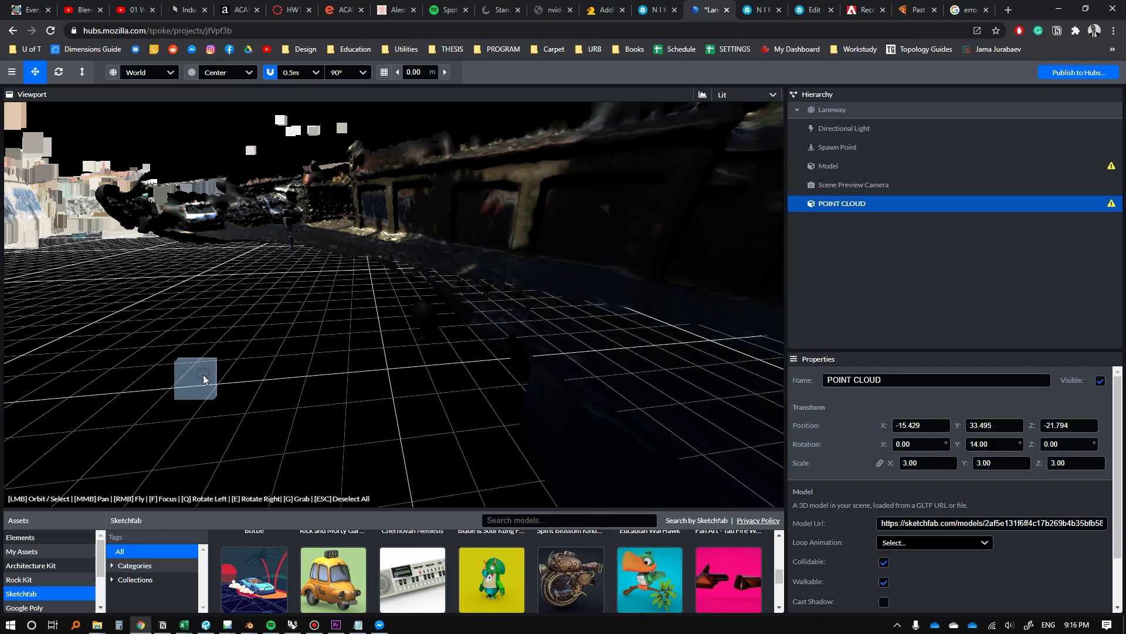
pyautogui.press('f')
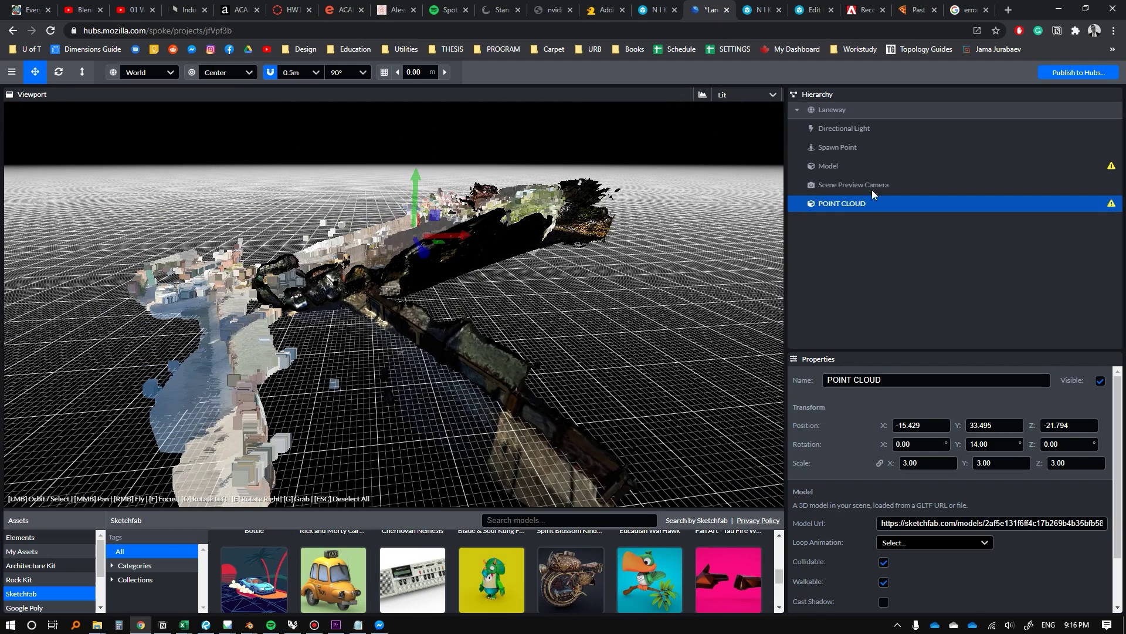
pyautogui.click(840, 183)
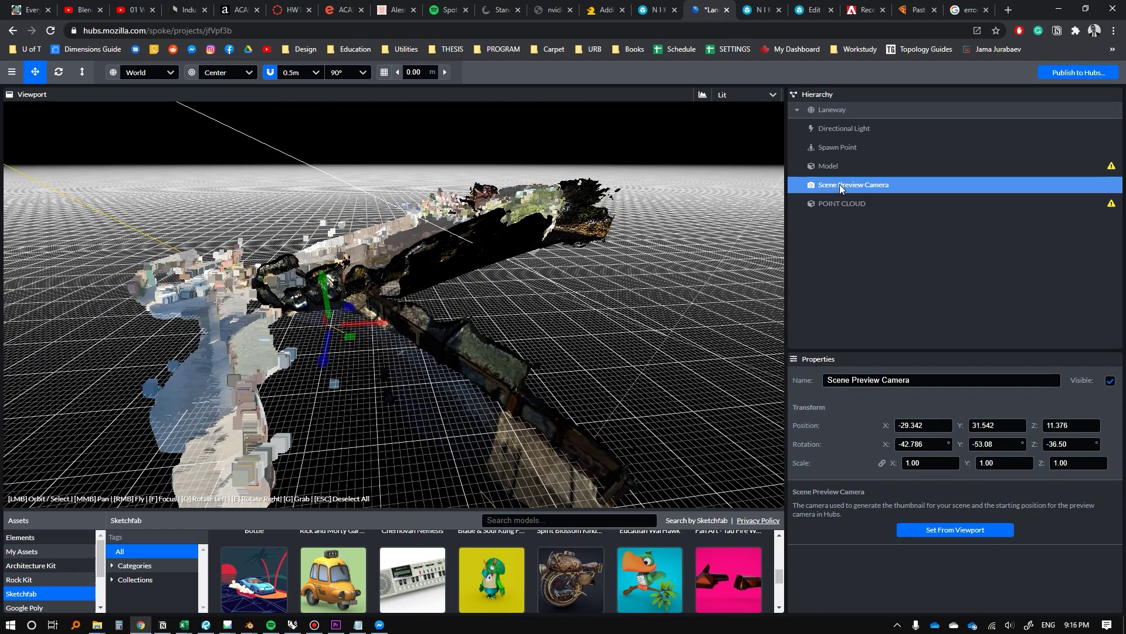
pyautogui.click(846, 168)
pyautogui.click(852, 184)
pyautogui.press('f')
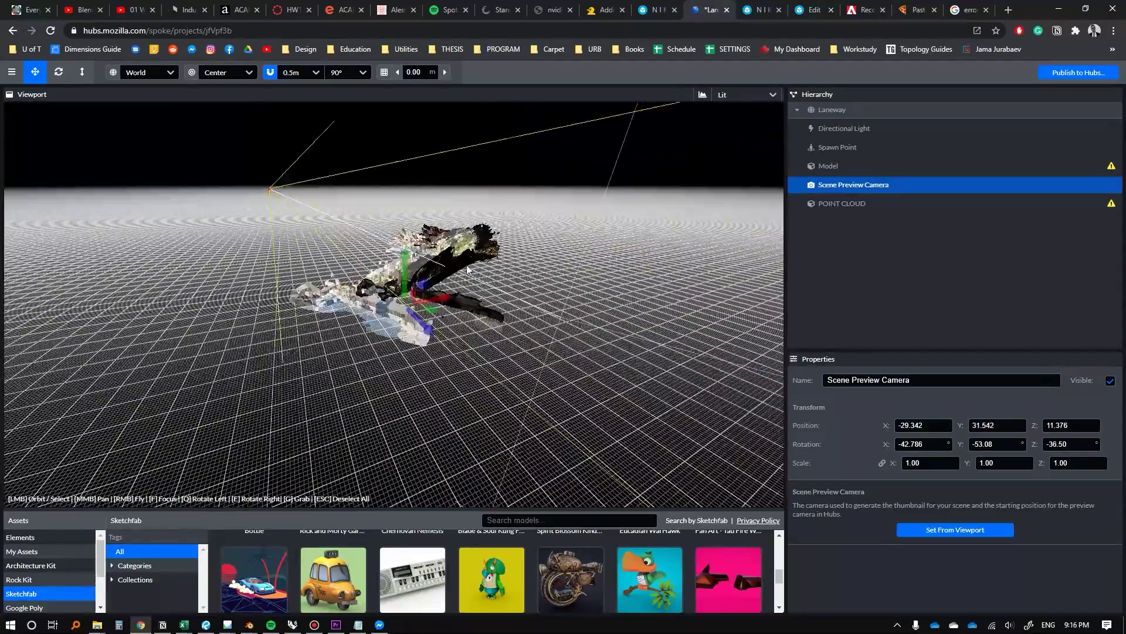
# Check the Model, Spawn Point and Directional Light, clear the selection, and save the project.
pyautogui.click(847, 166)
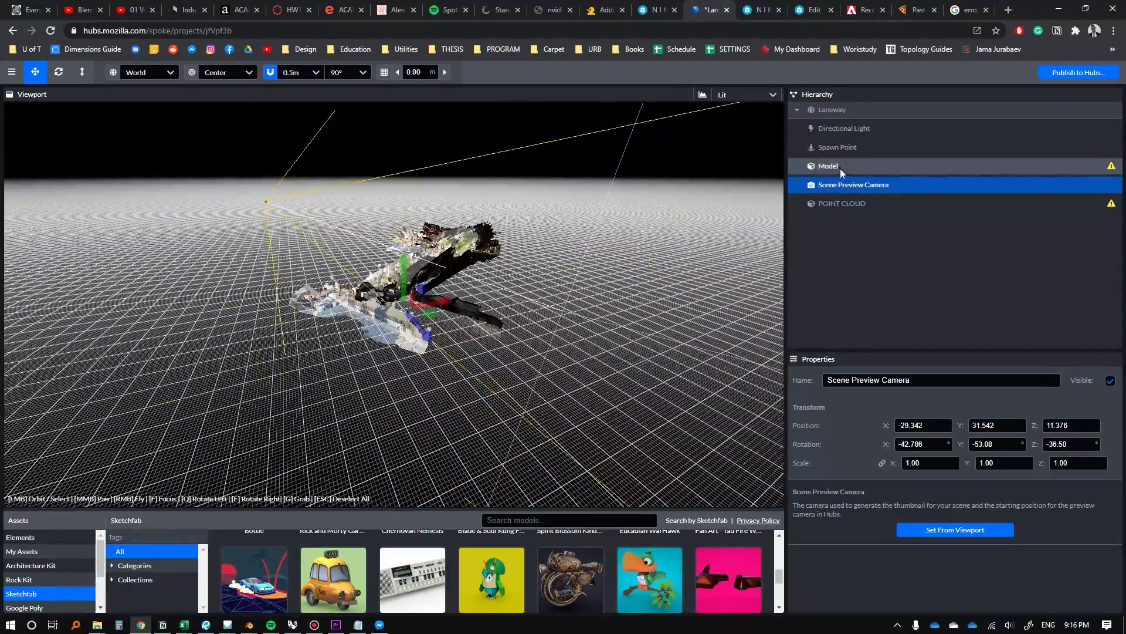
pyautogui.click(851, 149)
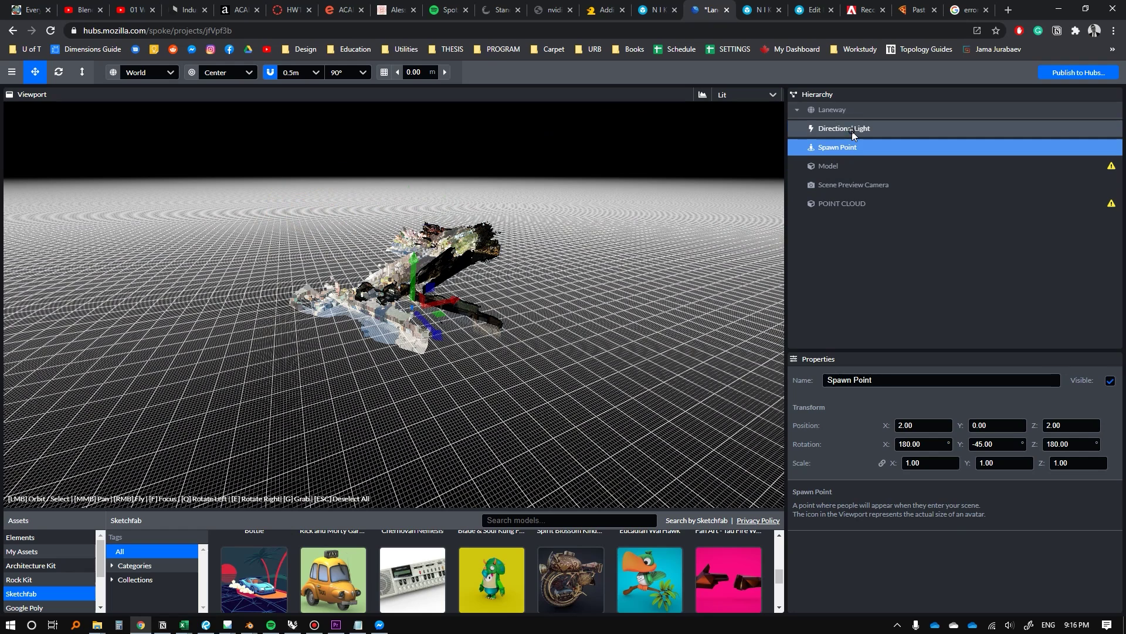
pyautogui.click(852, 131)
pyautogui.click(690, 232)
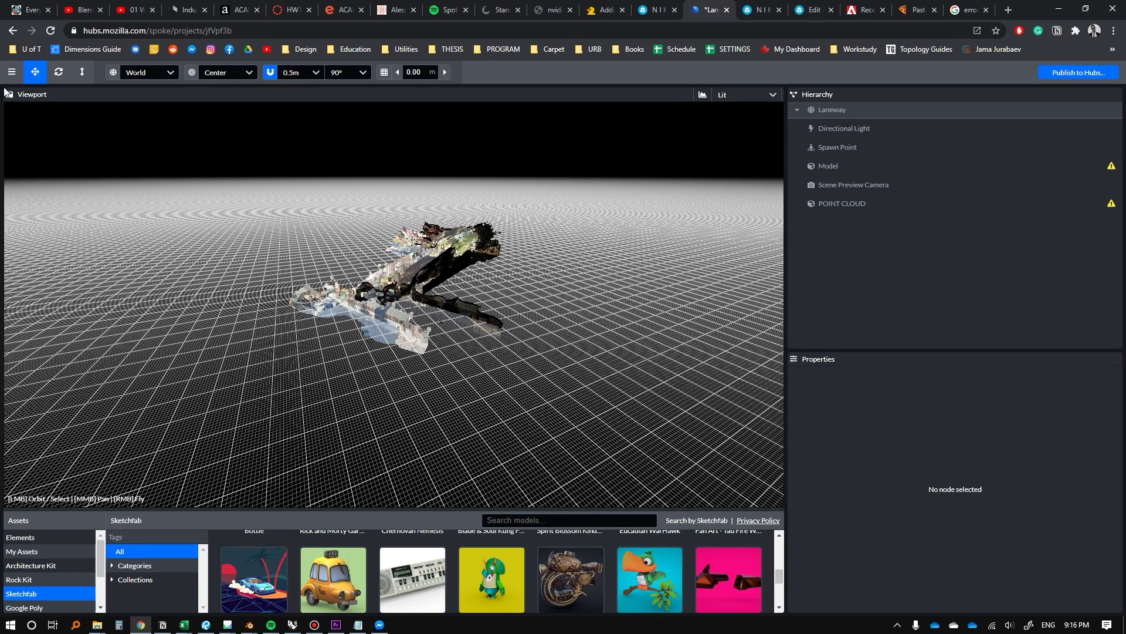
pyautogui.click(12, 72)
pyautogui.moveTo(35, 116)
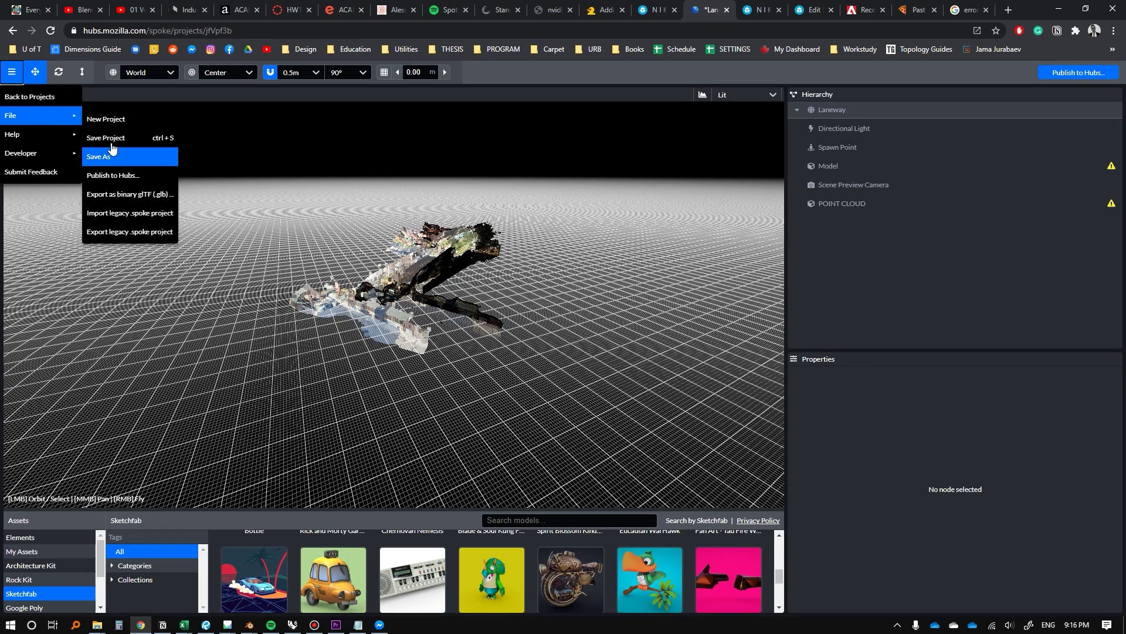
pyautogui.click(107, 138)
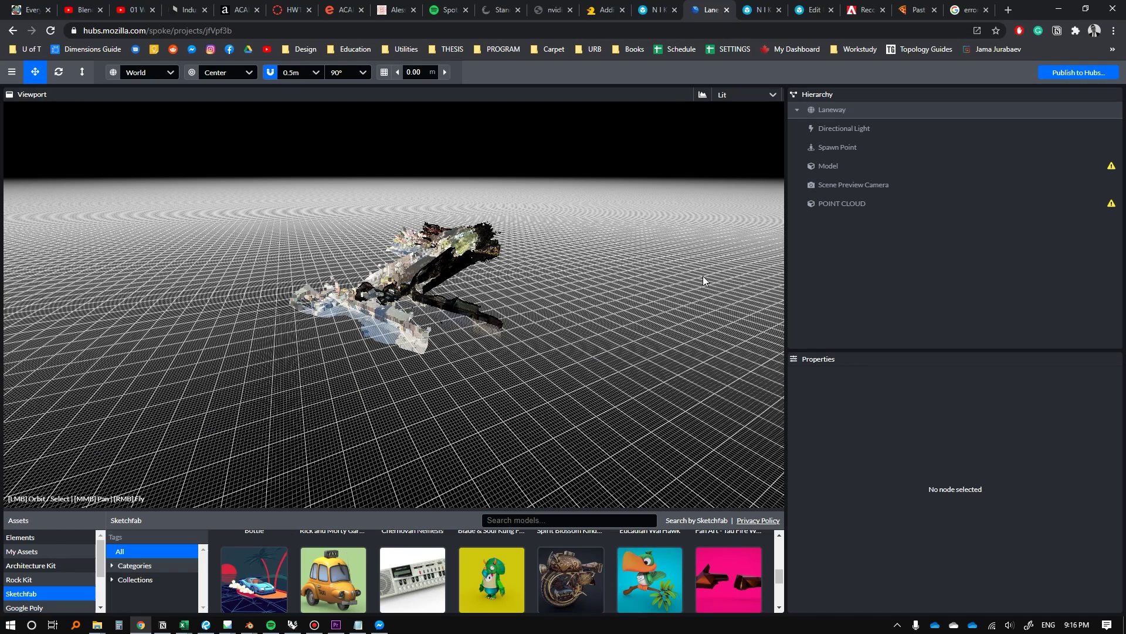
# Publish the Laneway scene to Hubs with remixing and promotion allowed, despite performance warnings.
pyautogui.click(1080, 74)
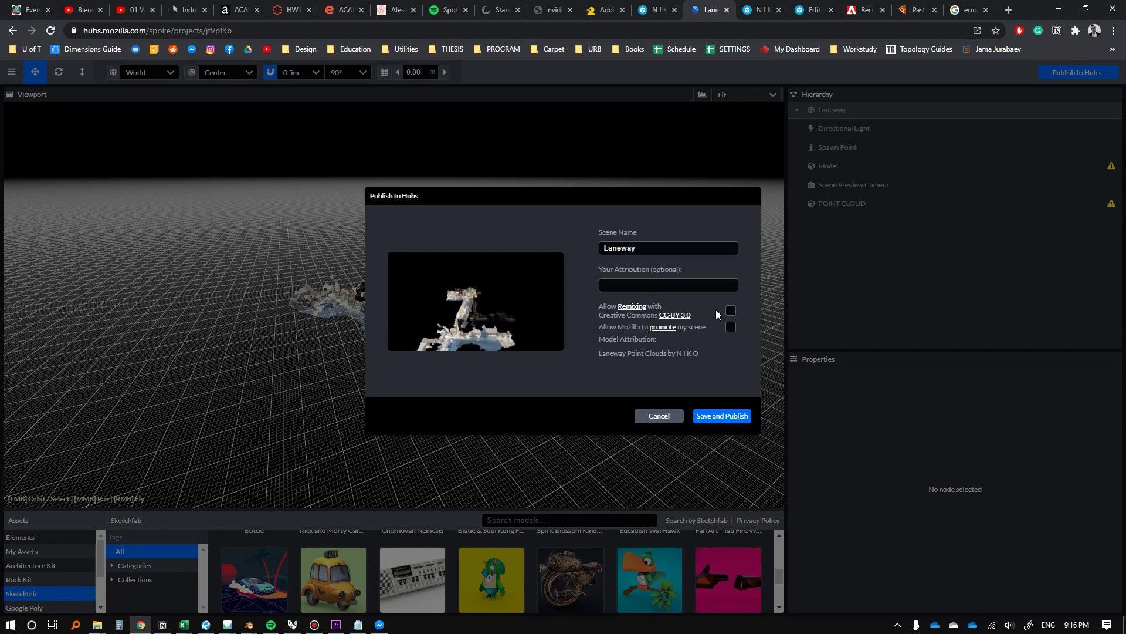
pyautogui.click(729, 417)
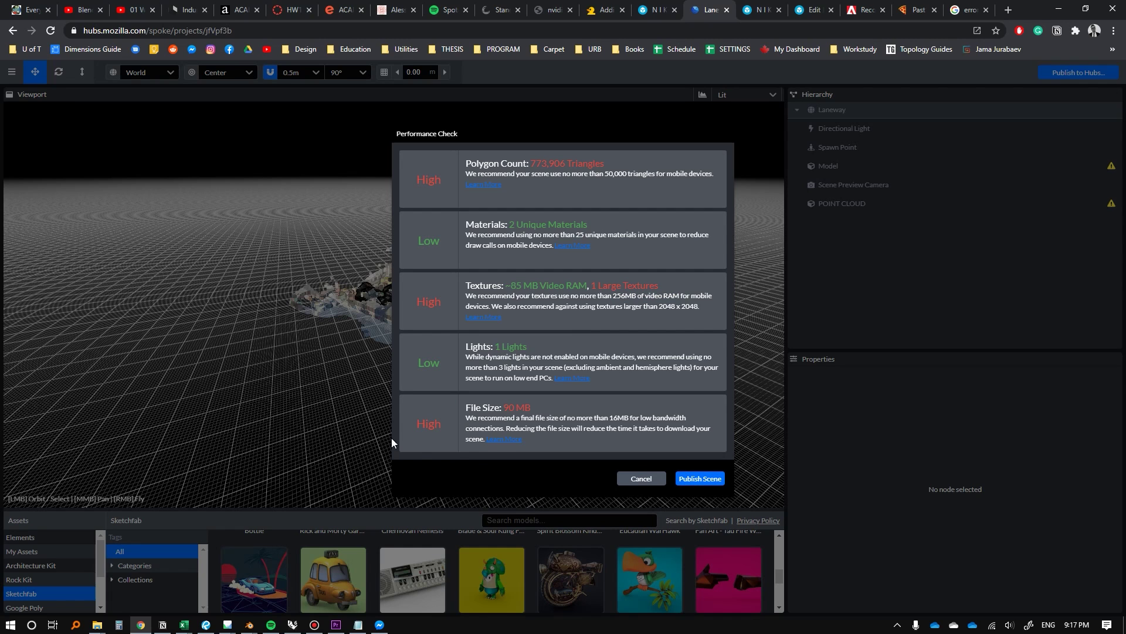
pyautogui.click(692, 480)
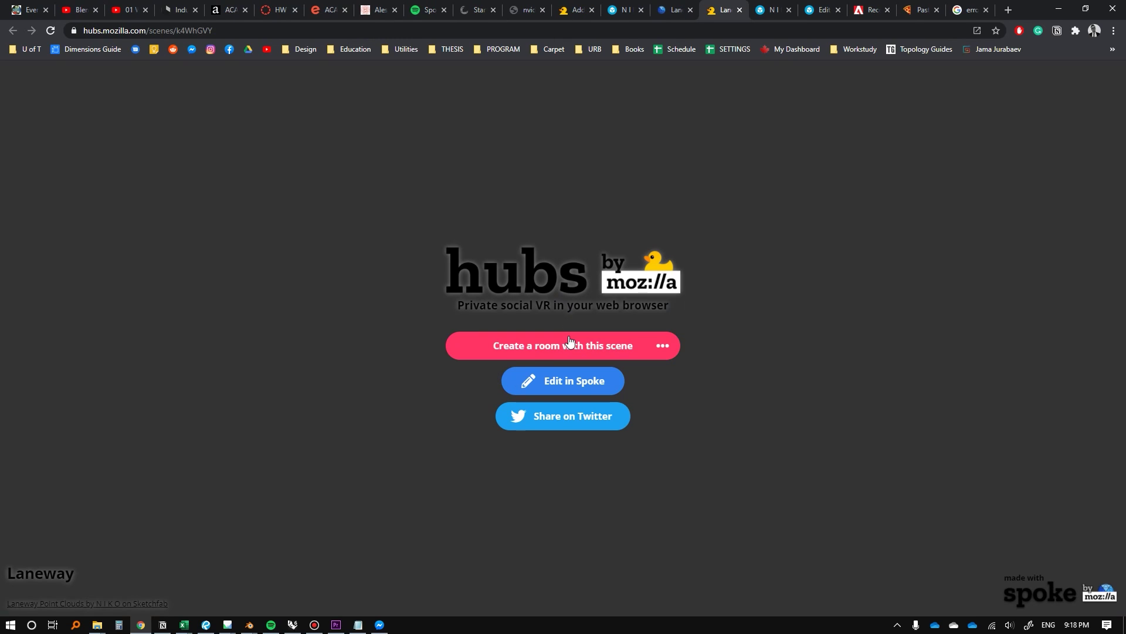
# Create a Hubs room from the Laneway scene and join it on screen after audio setup.
pyautogui.click(481, 353)
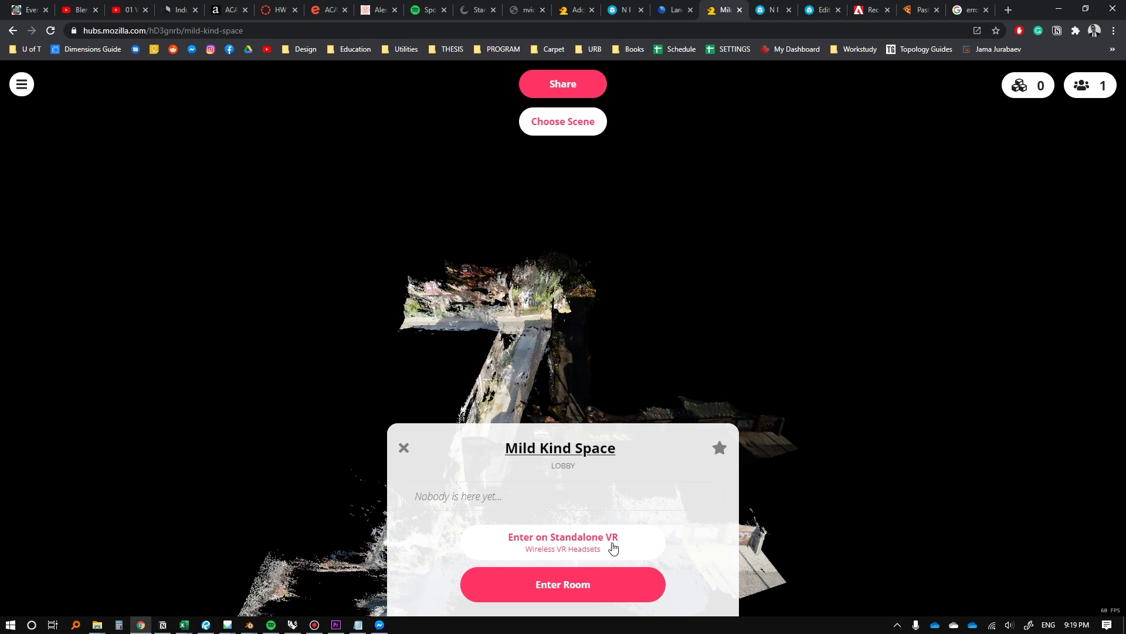
pyautogui.click(562, 584)
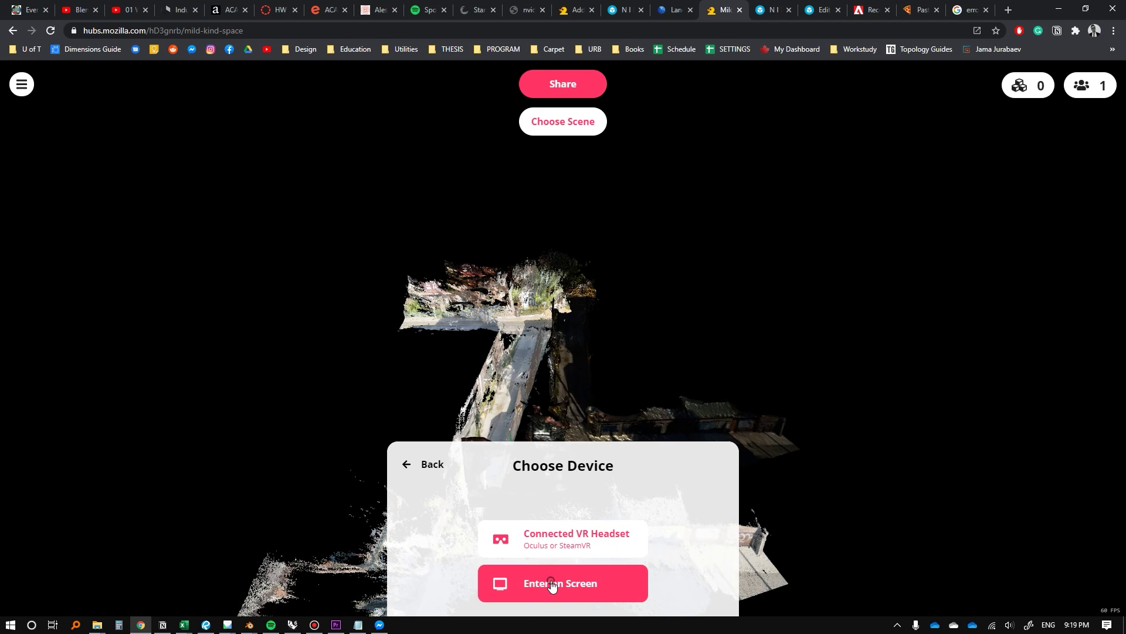
pyautogui.click(552, 585)
pyautogui.click(562, 585)
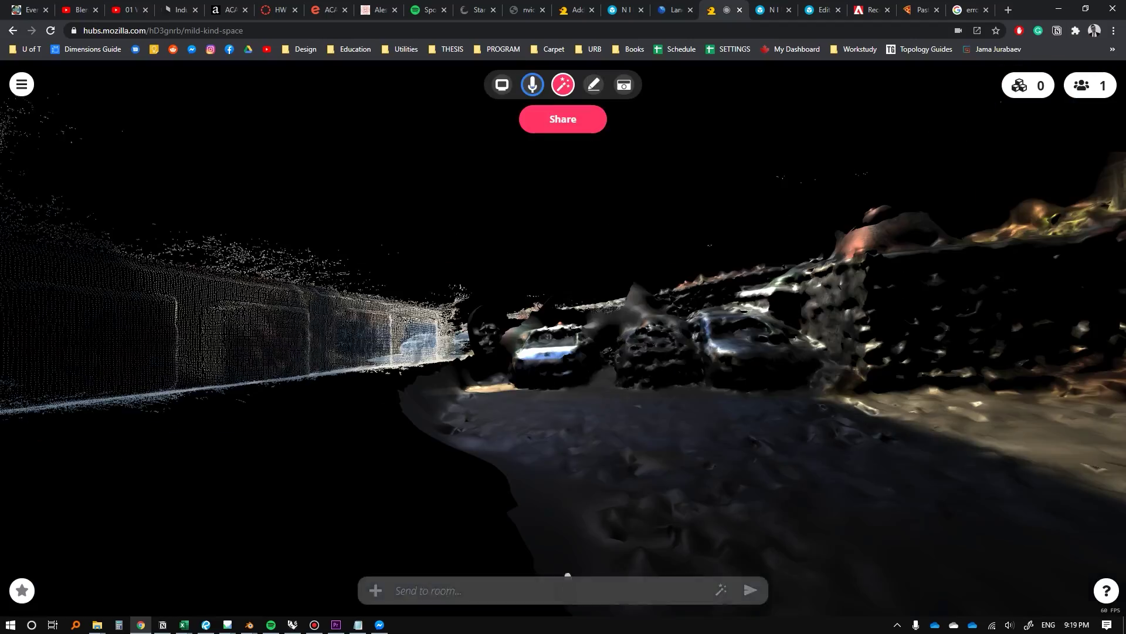
# Walk past the parked cars along the point-cloud wall and on into the alley.
pyautogui.press('w')
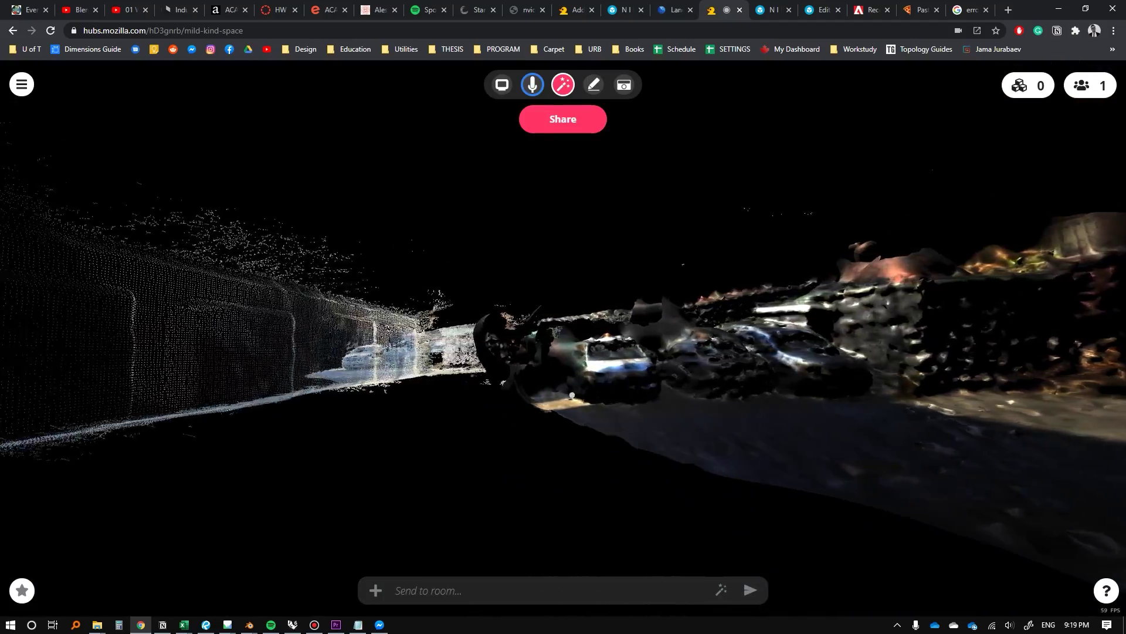
pyautogui.moveTo(573, 398)
pyautogui.mouseDown()
pyautogui.moveTo(717, 403)
pyautogui.moveTo(485, 396)
pyautogui.moveTo(737, 393)
pyautogui.mouseUp()
pyautogui.press('w')
pyautogui.press('w')
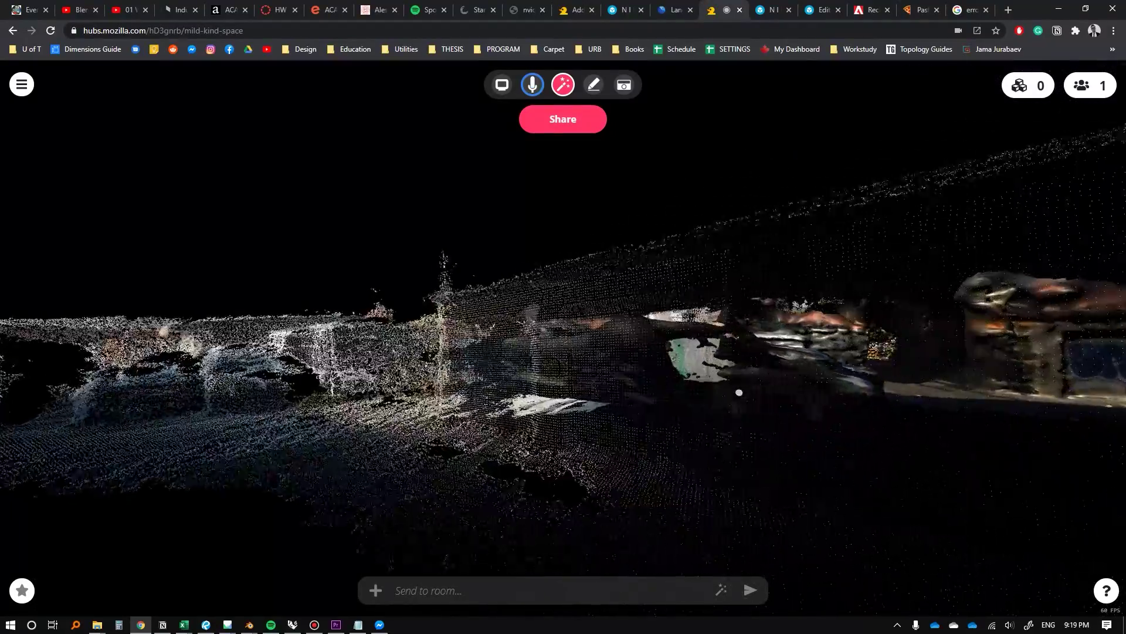
pyautogui.press('a')
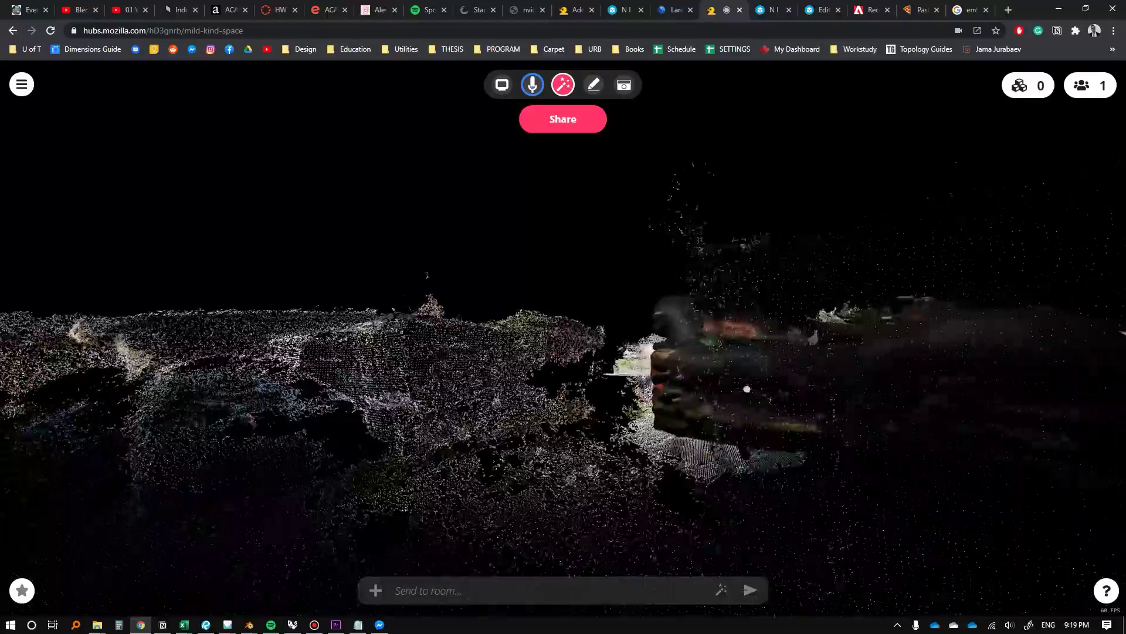
pyautogui.moveTo(773, 394); pyautogui.dragTo(845, 397)
pyautogui.press('w')
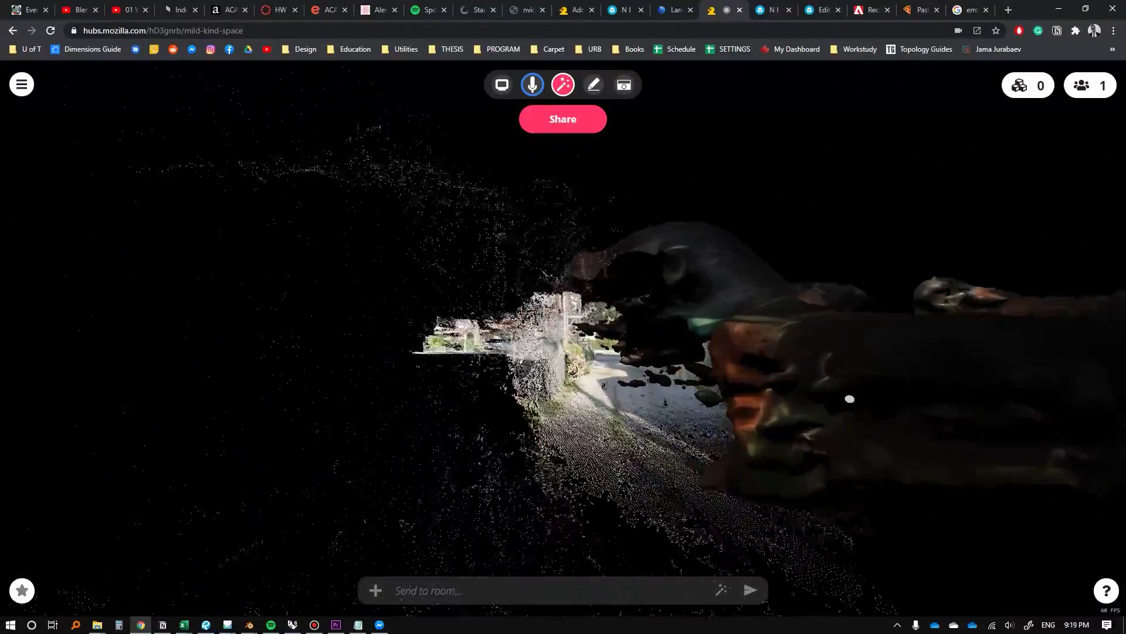
pyautogui.press('w')
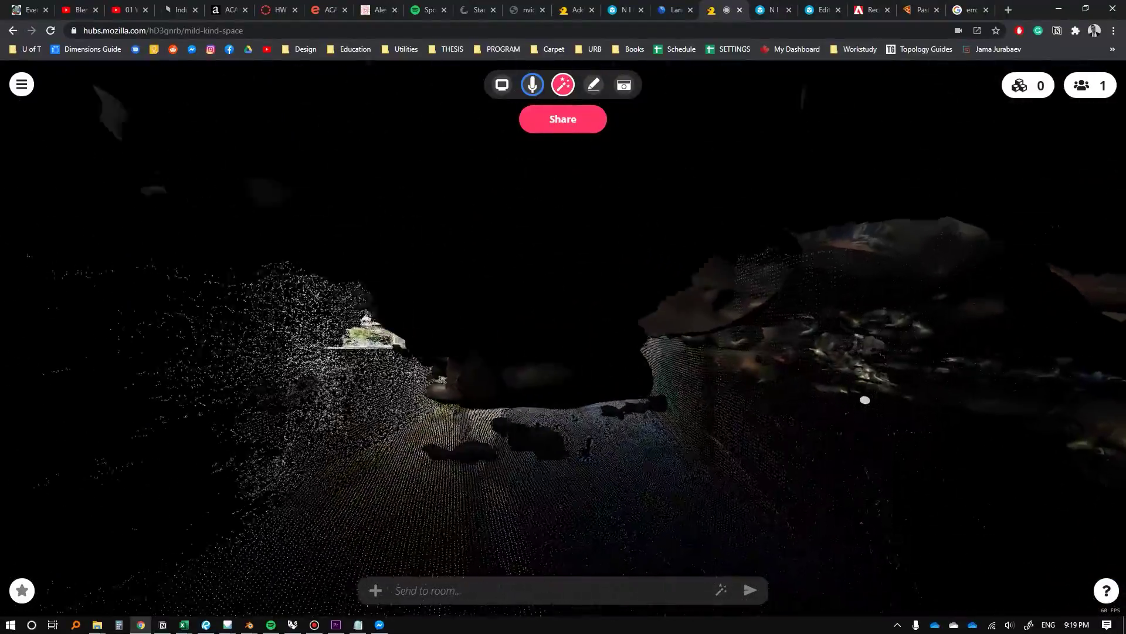
pyautogui.press('w')
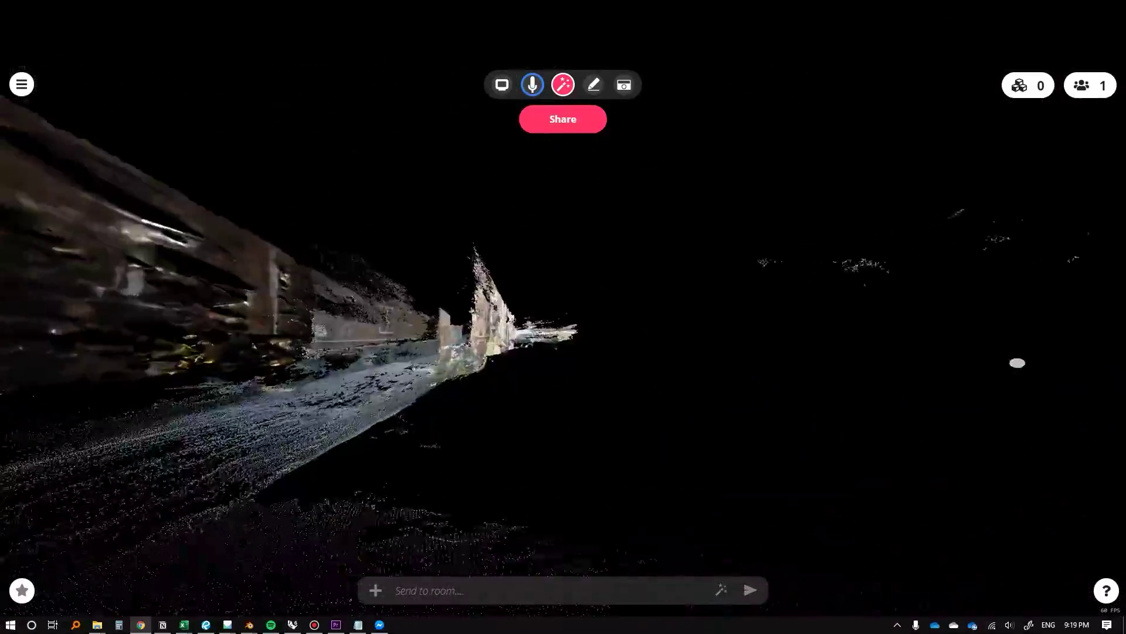
# Walk down the wall corridor to the graffiti wall, then turn toward the rocks and cars.
pyautogui.press('w')
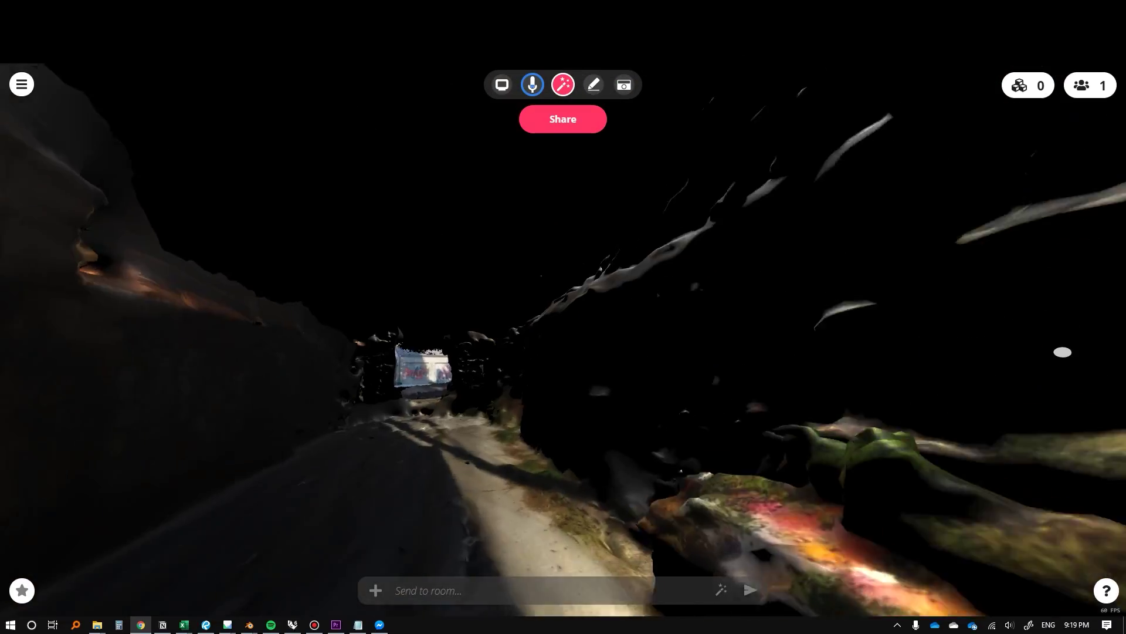
pyautogui.moveTo(869, 353); pyautogui.dragTo(967, 353)
pyautogui.press('w')
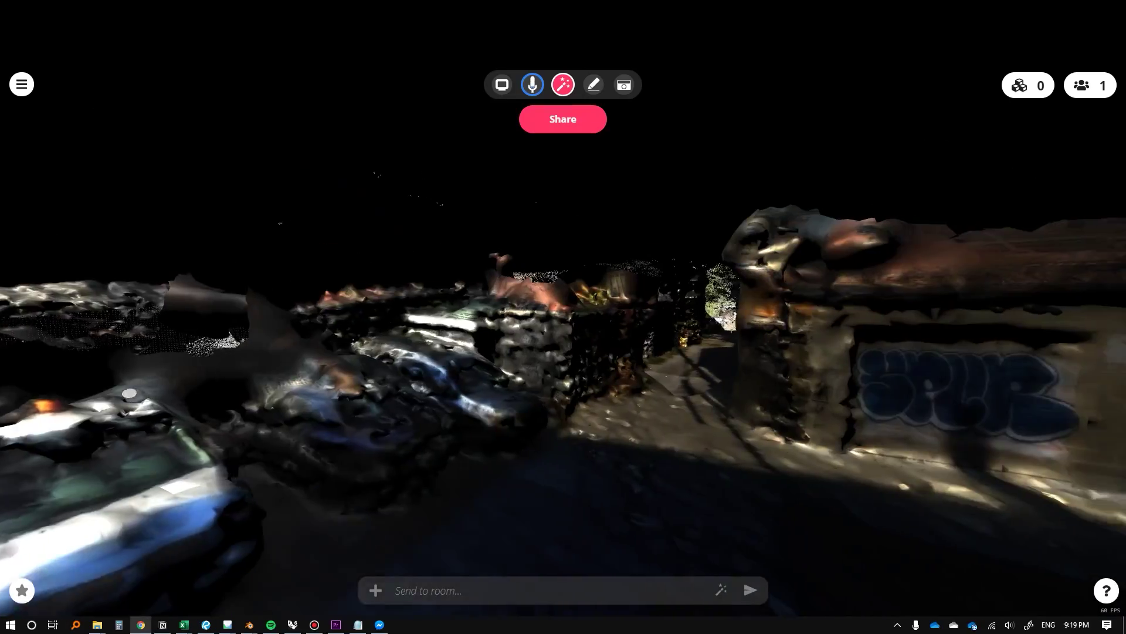
pyautogui.press('w')
pyautogui.press('q')
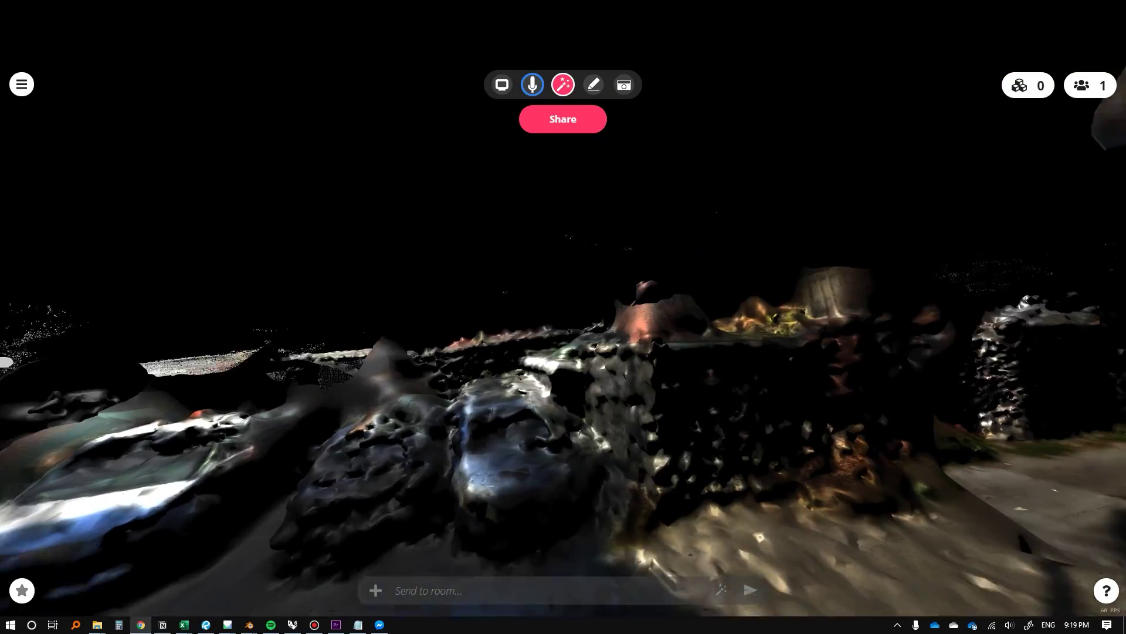
pyautogui.press('q')
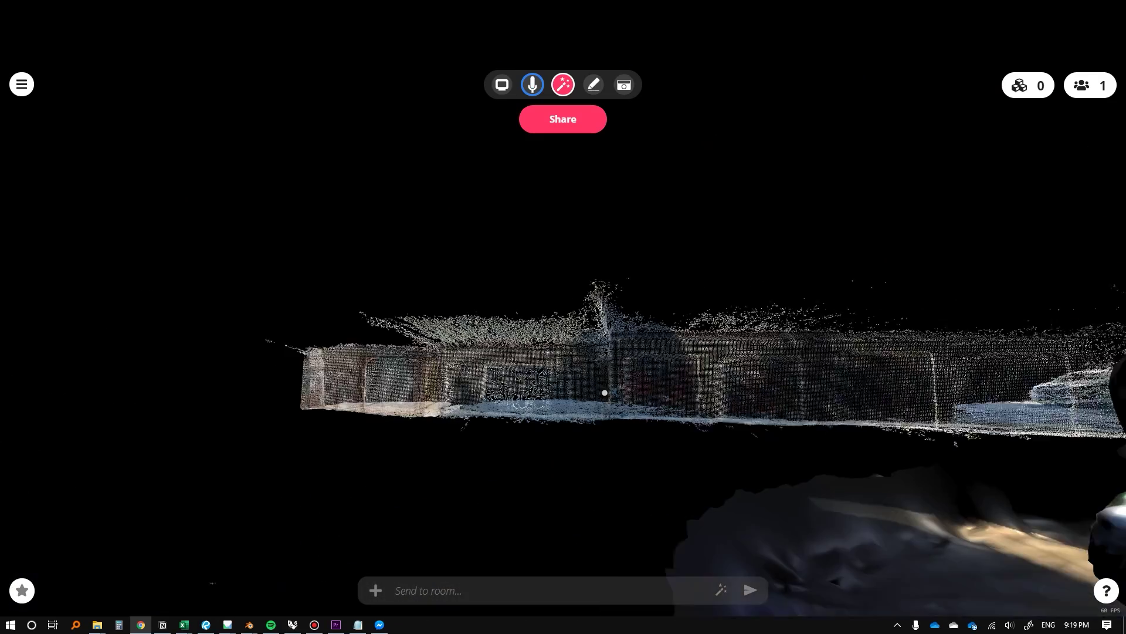
pyautogui.press('a')
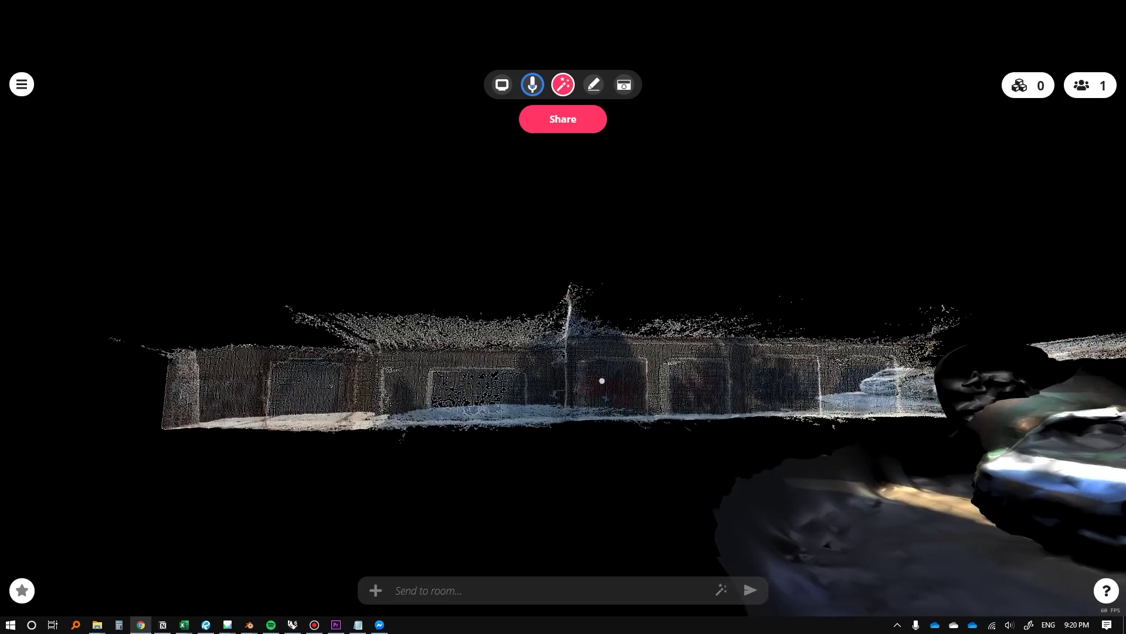
pyautogui.press('e')
# Walk along the sidewalk past the rocky wall and look up at the lit trees.
pyautogui.press('w')
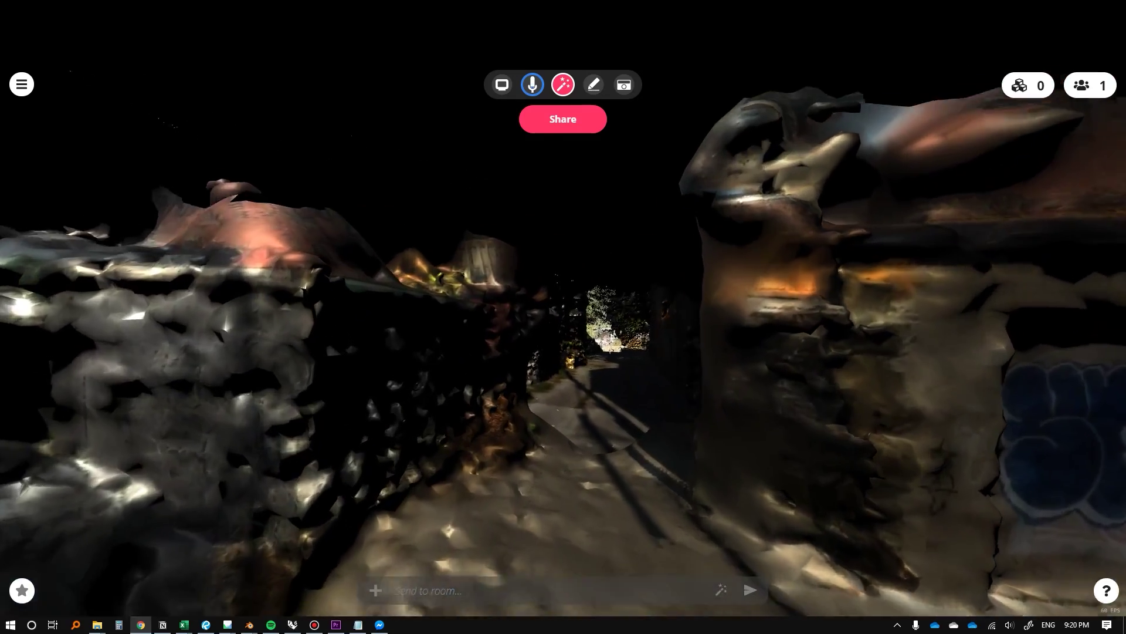
pyautogui.press('w')
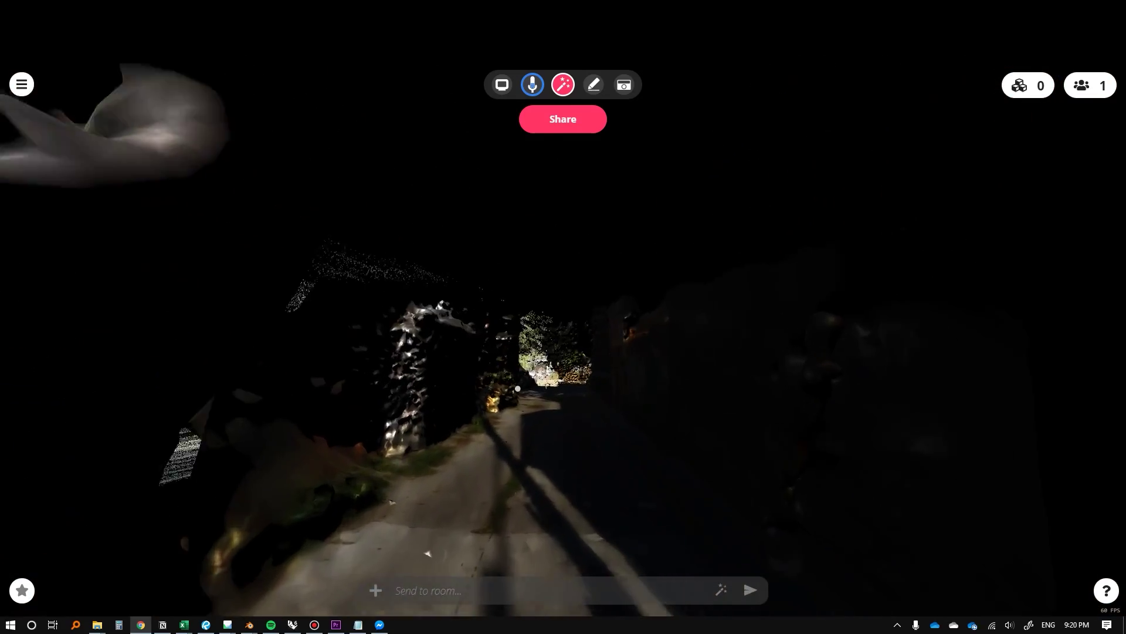
pyautogui.press('w')
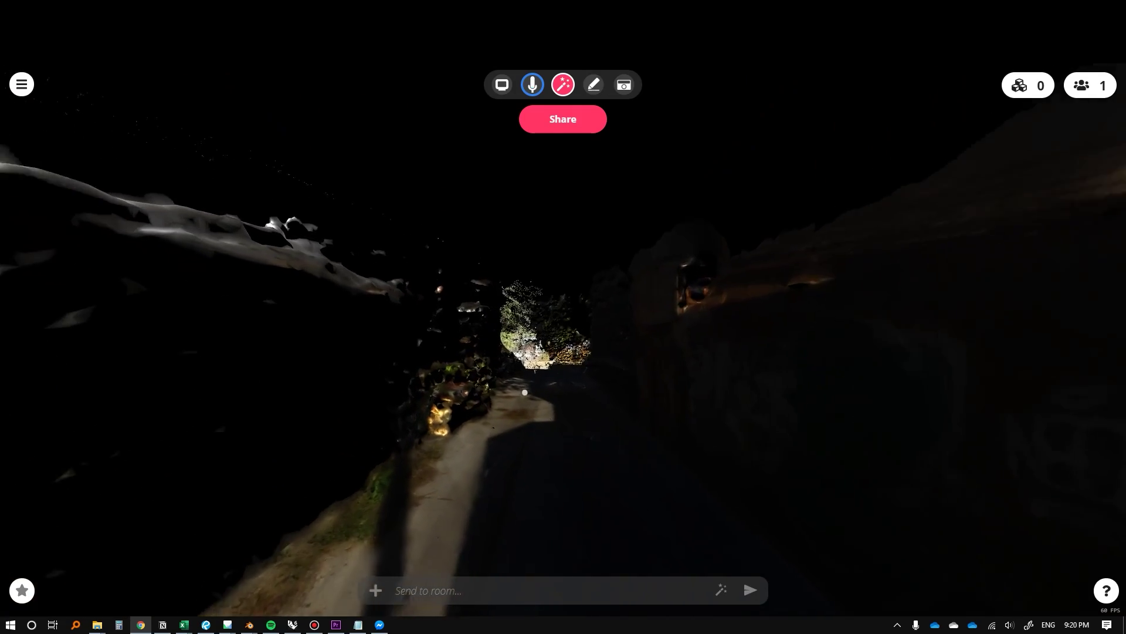
pyautogui.press('w')
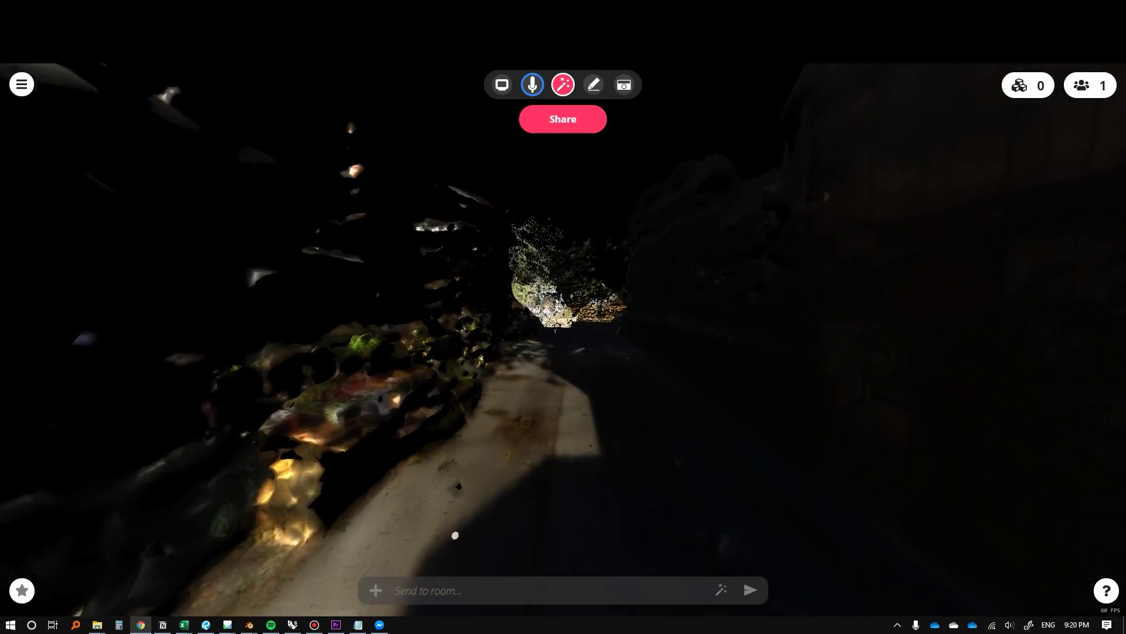
pyautogui.press('w')
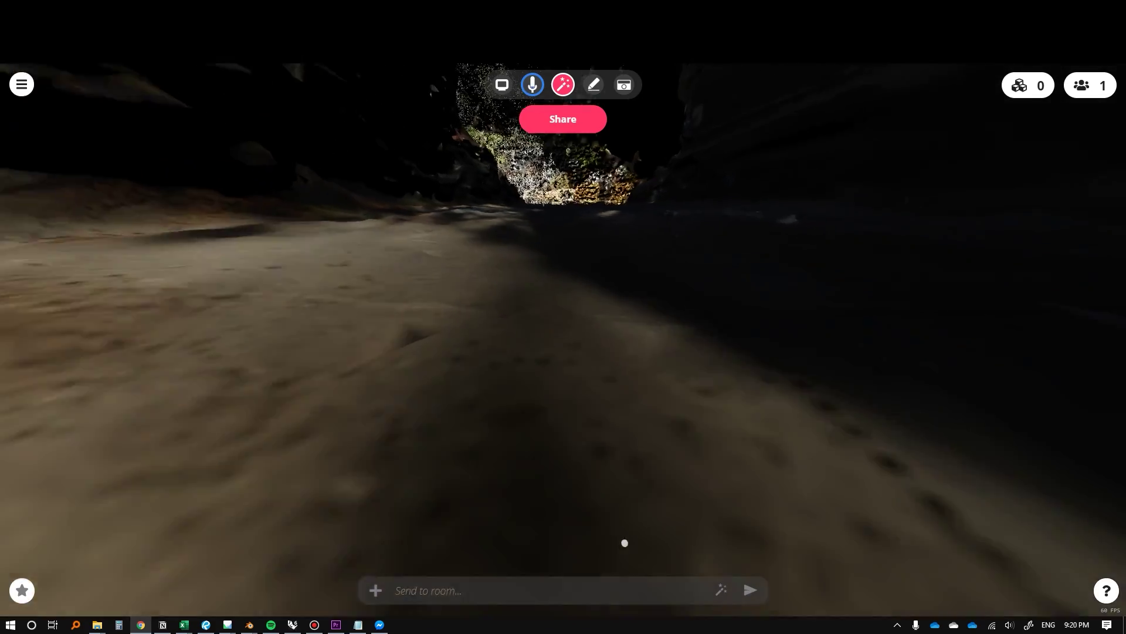
pyautogui.moveTo(625, 543); pyautogui.dragTo(620, 456)
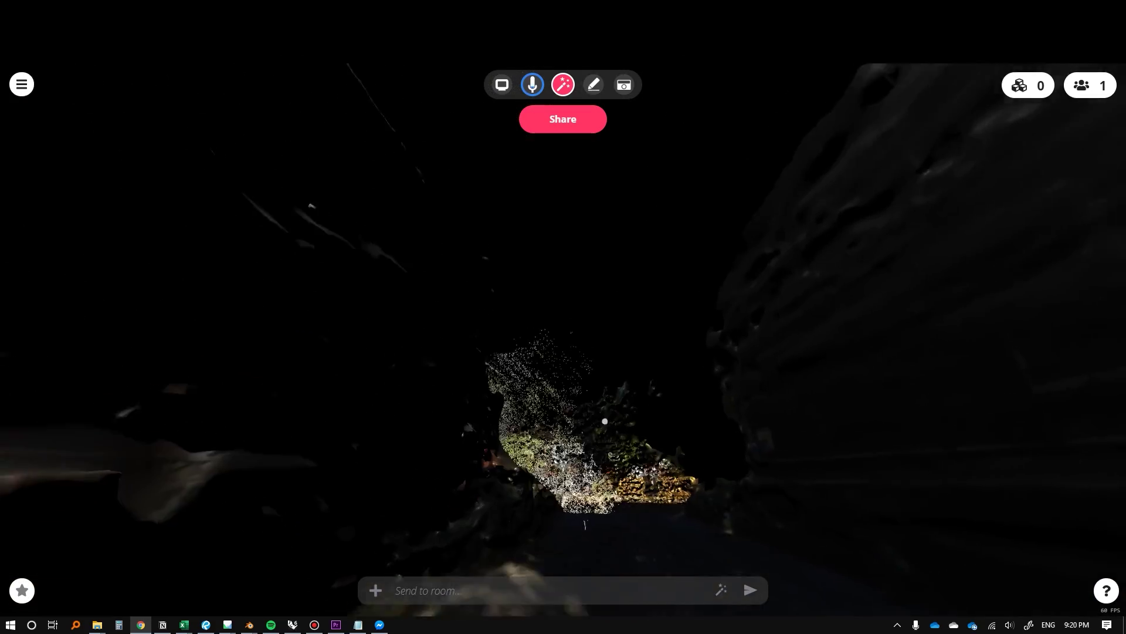
# Pass through the textured wall onto the road and turn to face the point-cloud alley.
pyautogui.press('a')
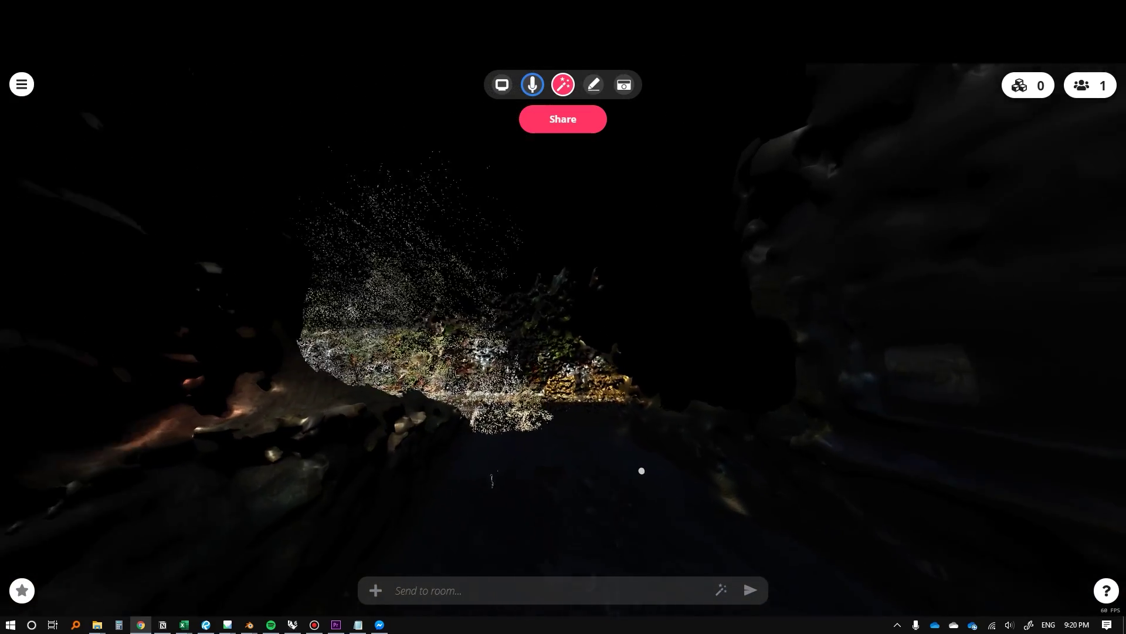
pyautogui.press('w')
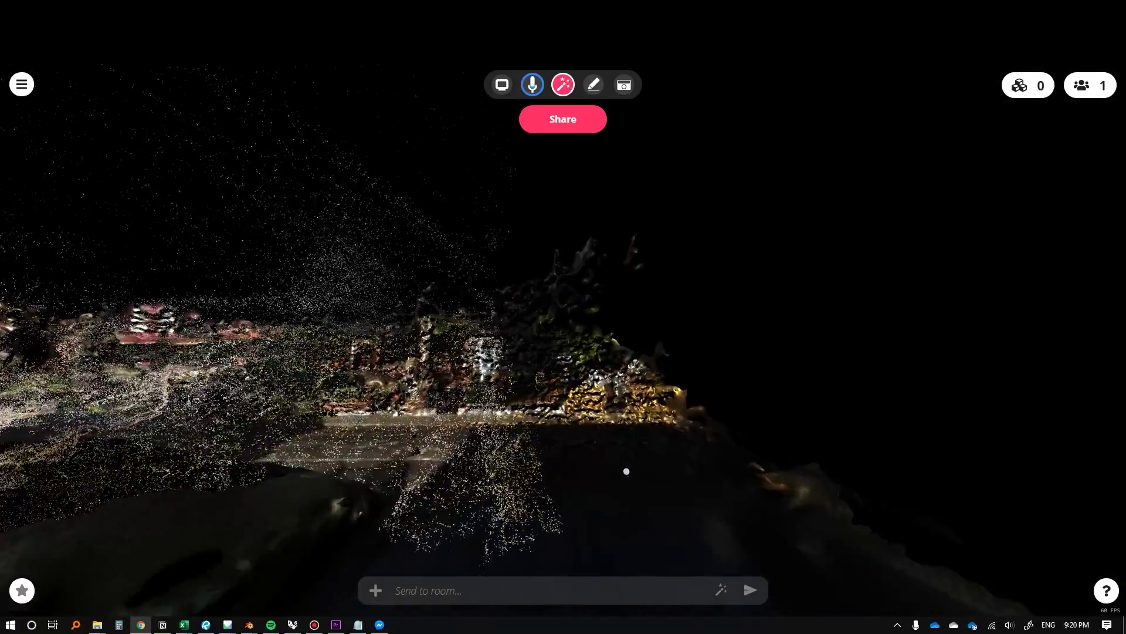
pyautogui.press('w')
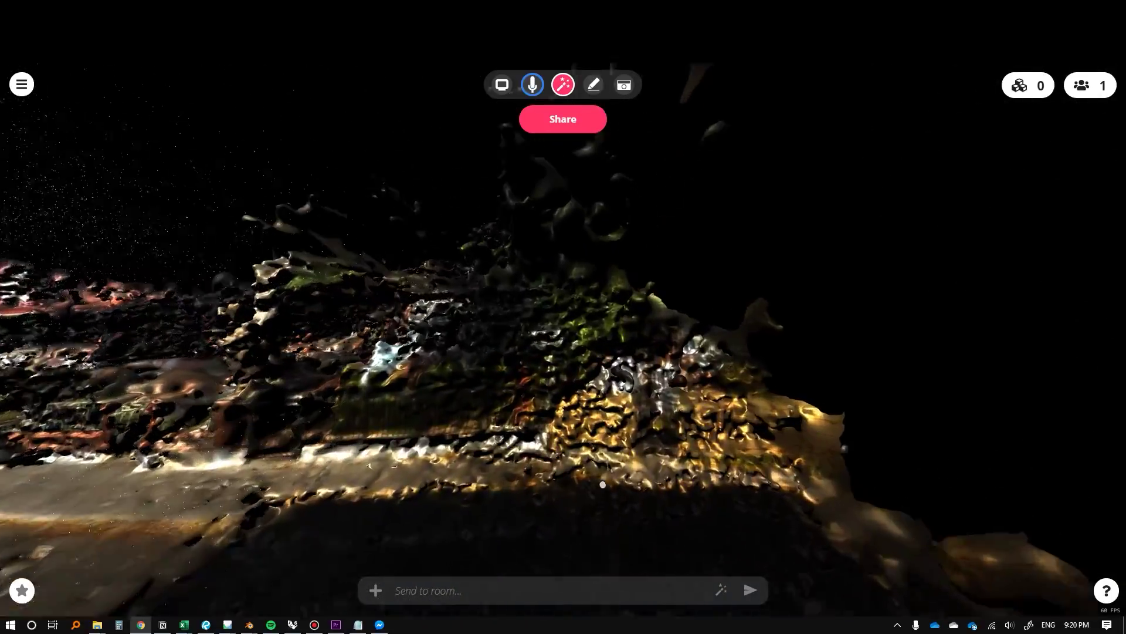
pyautogui.press('w')
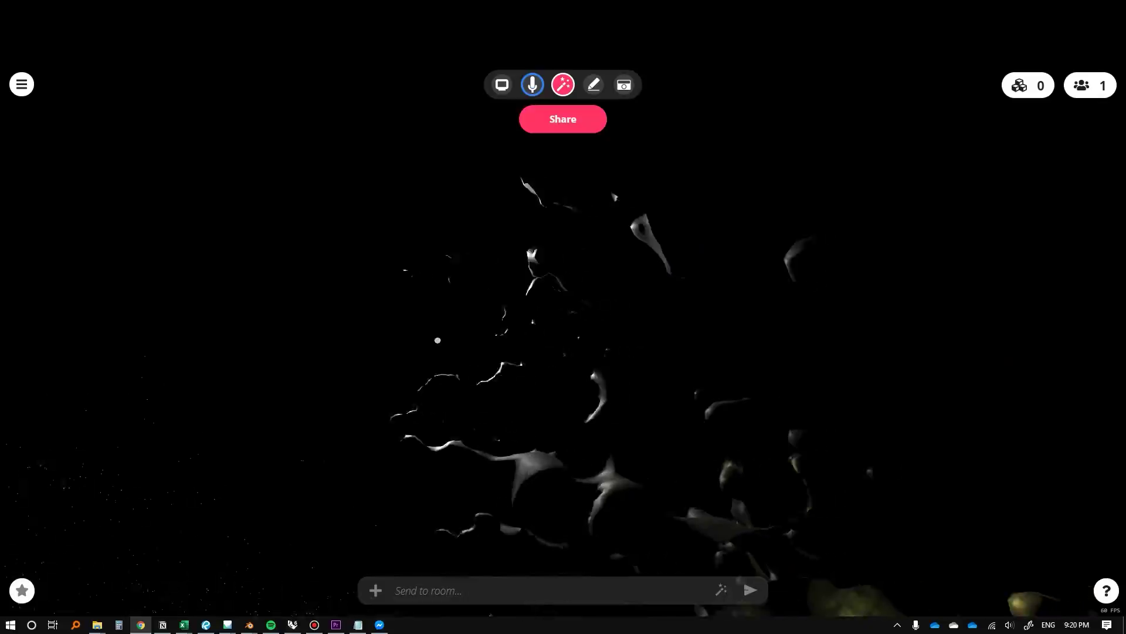
pyautogui.press('d')
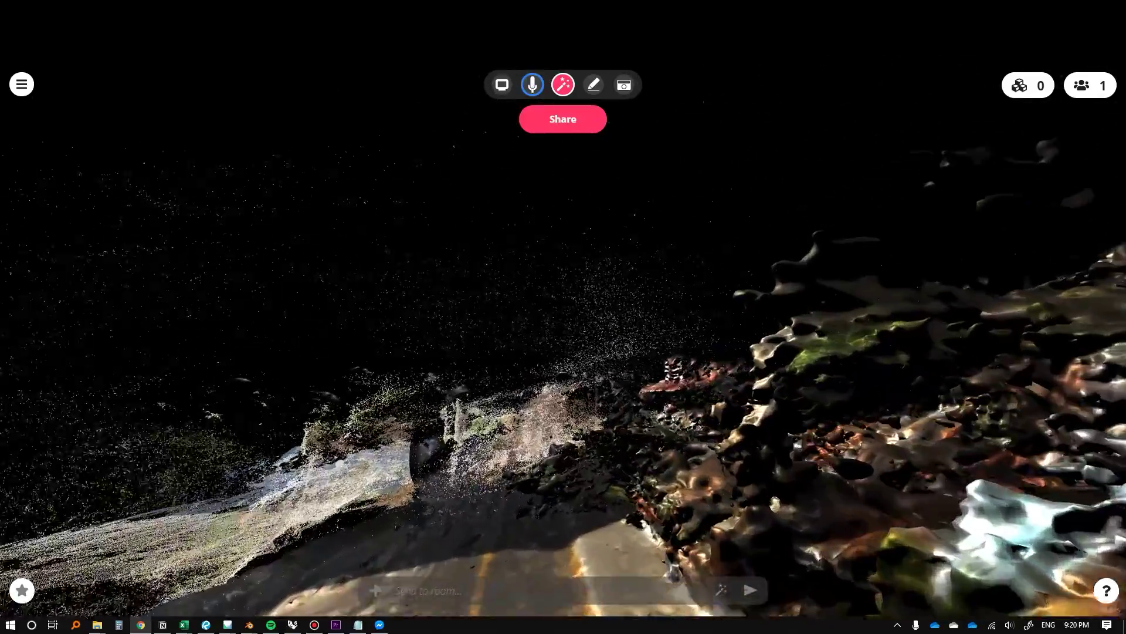
pyautogui.press('a')
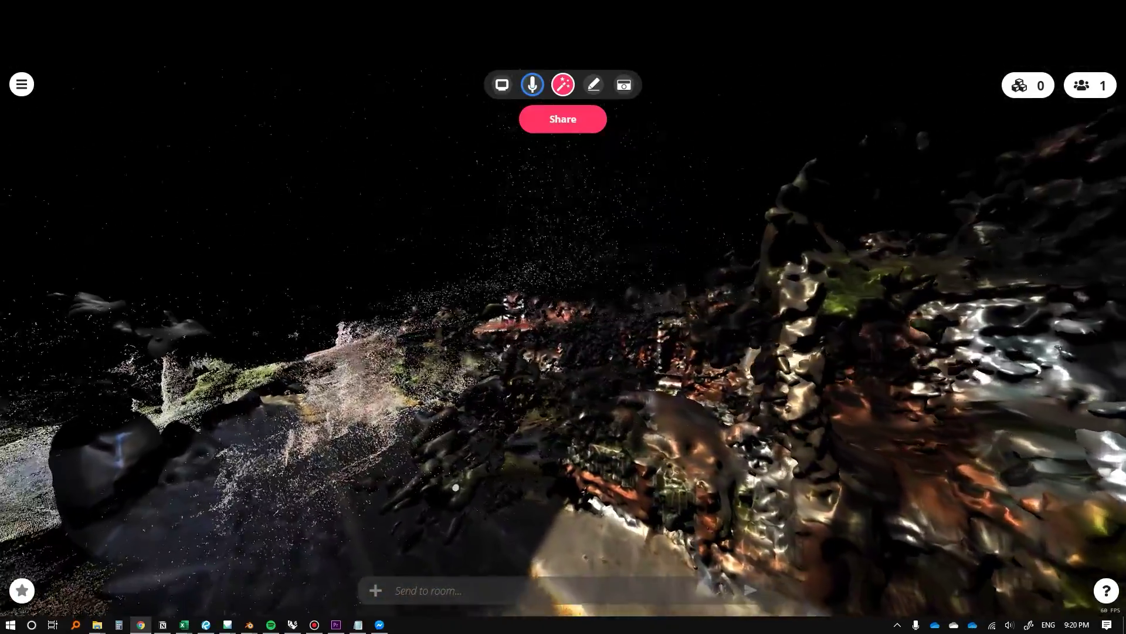
pyautogui.moveTo(455, 488); pyautogui.dragTo(167, 486)
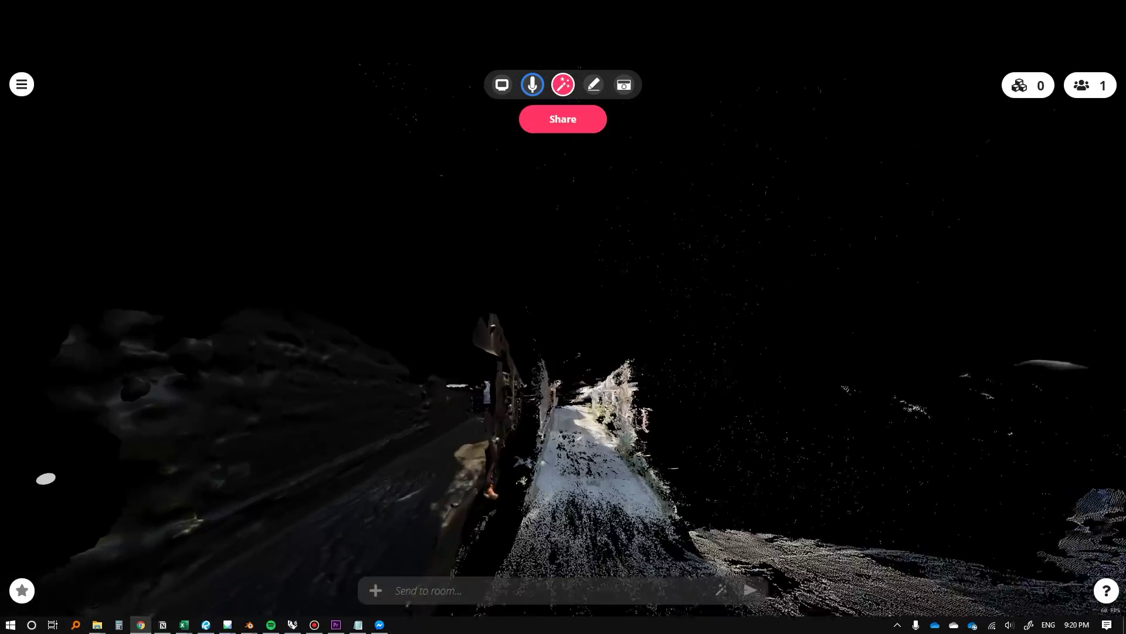
# Walk along the path toward the buildings and turn toward the orange-lit buildings.
pyautogui.press('w')
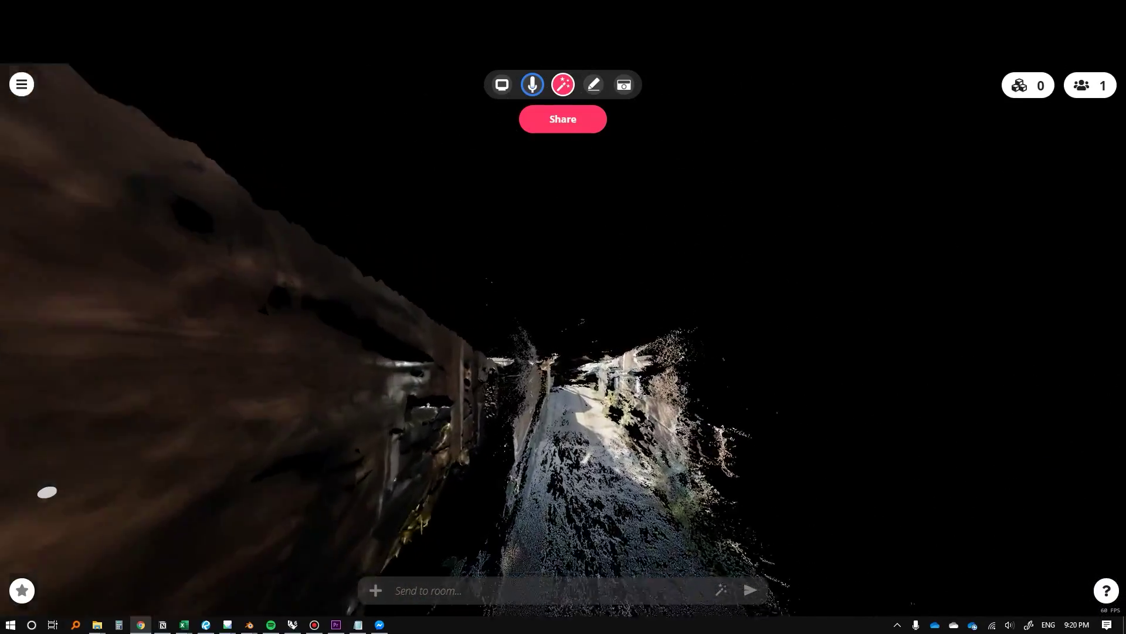
pyautogui.press('w')
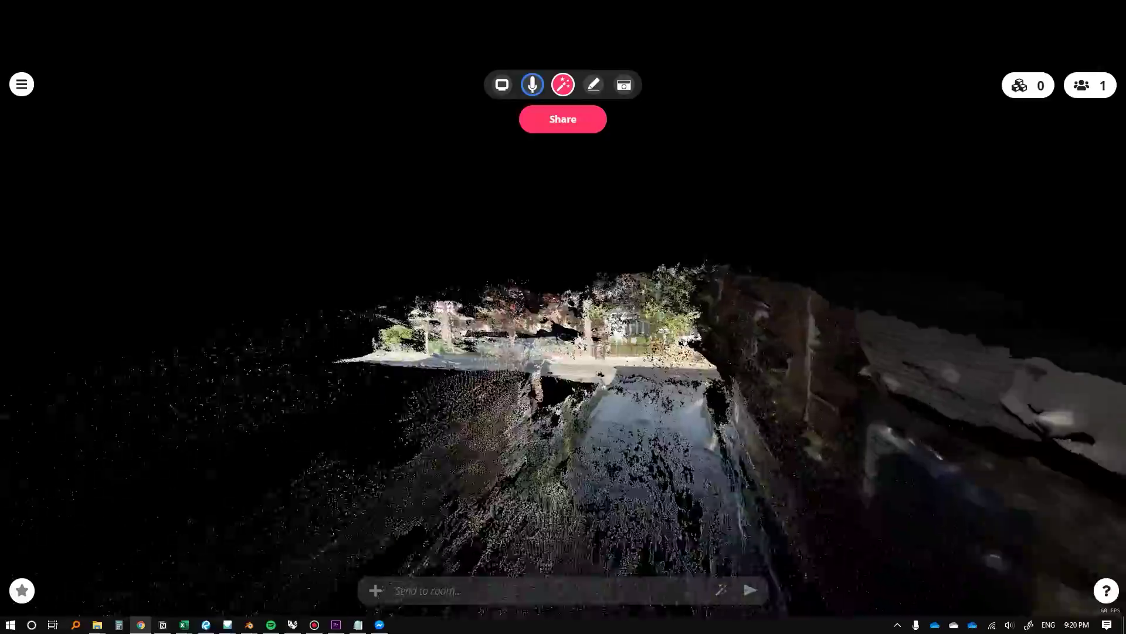
pyautogui.press('w')
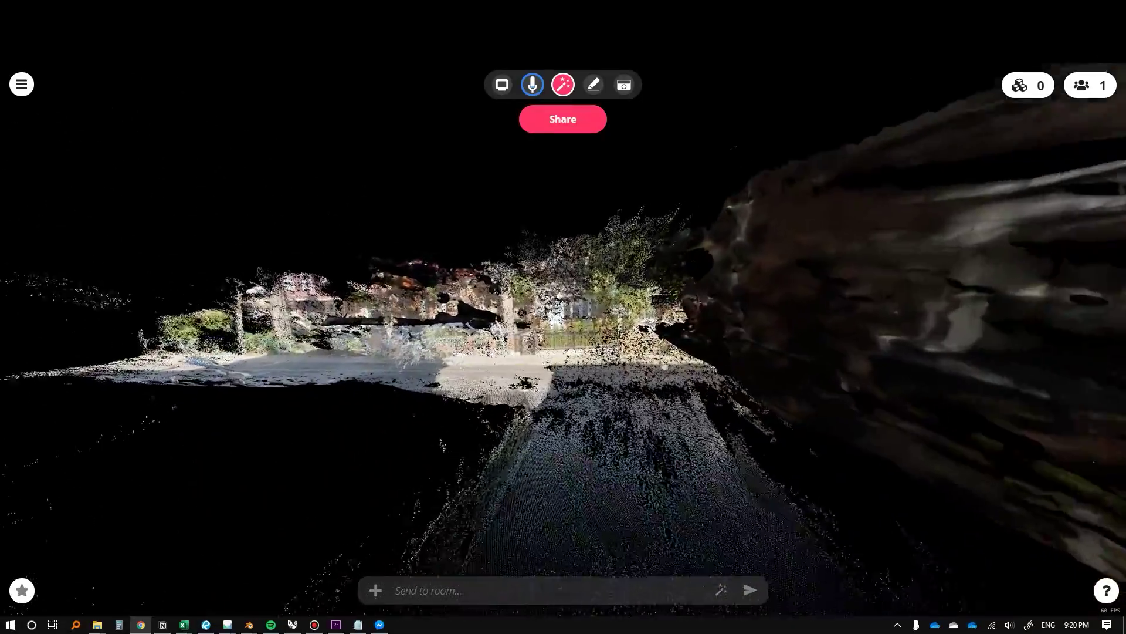
pyautogui.press('Right')
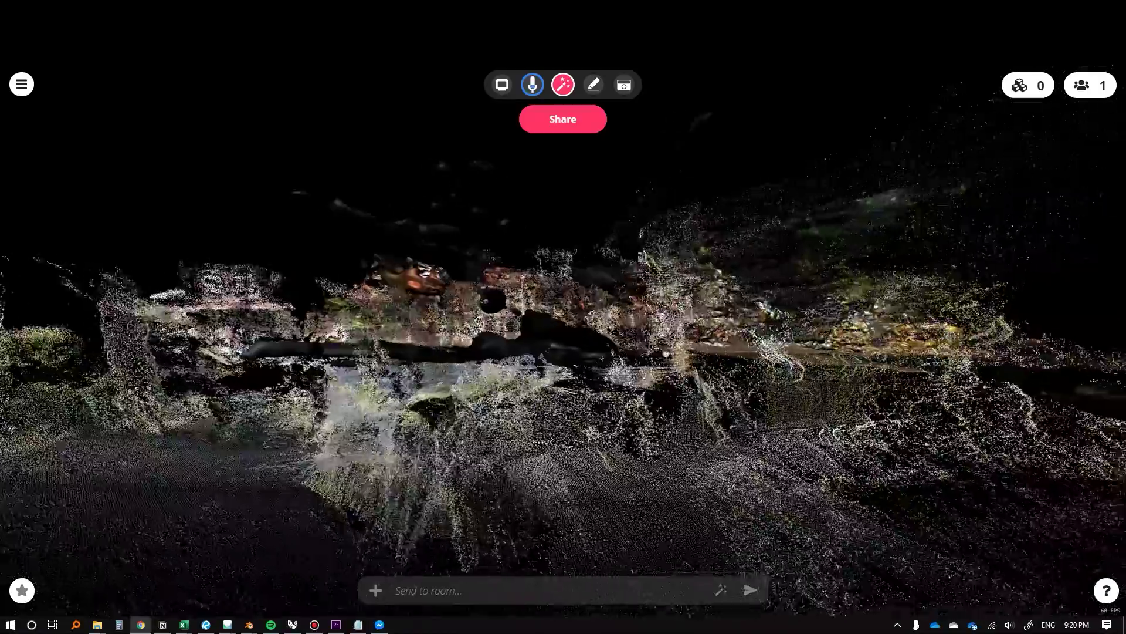
pyautogui.press('Left')
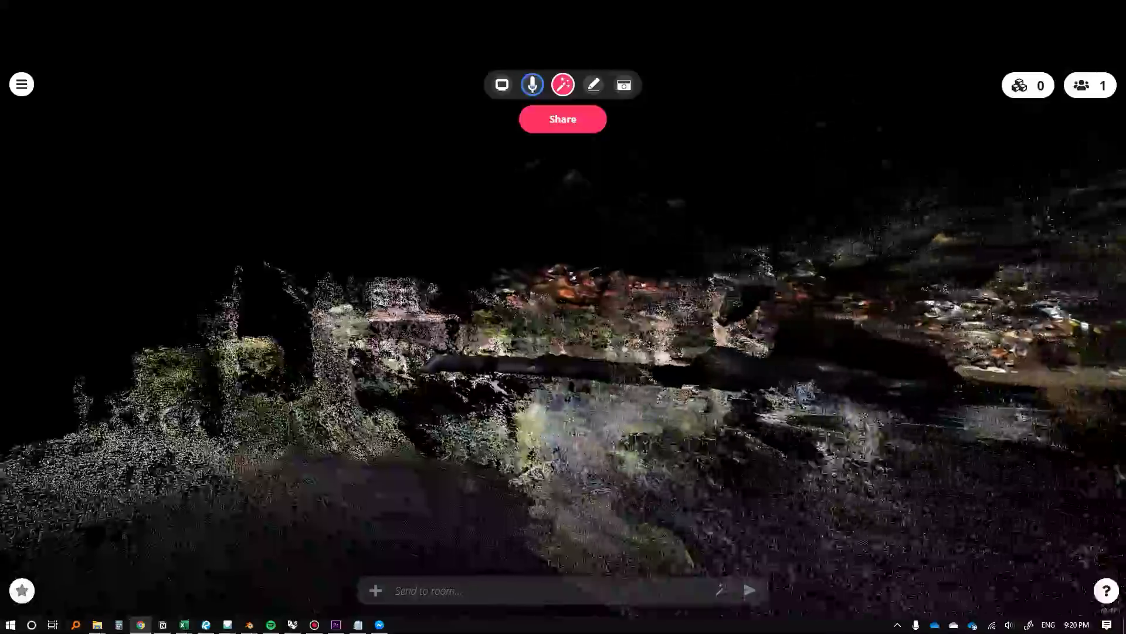
pyautogui.press('Left')
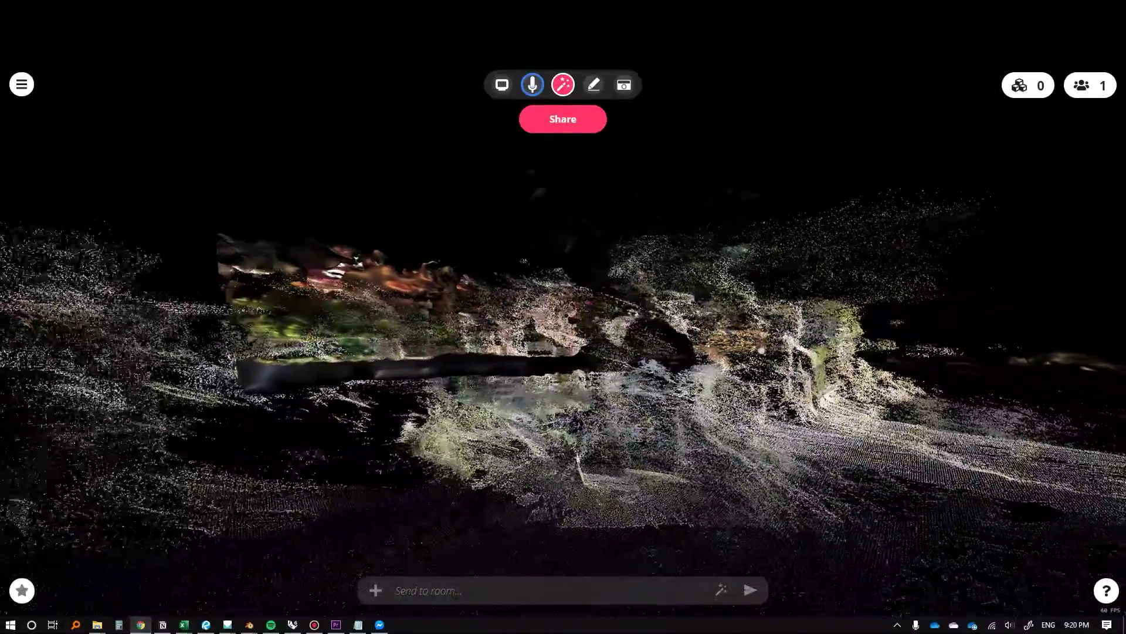
pyautogui.press('Right')
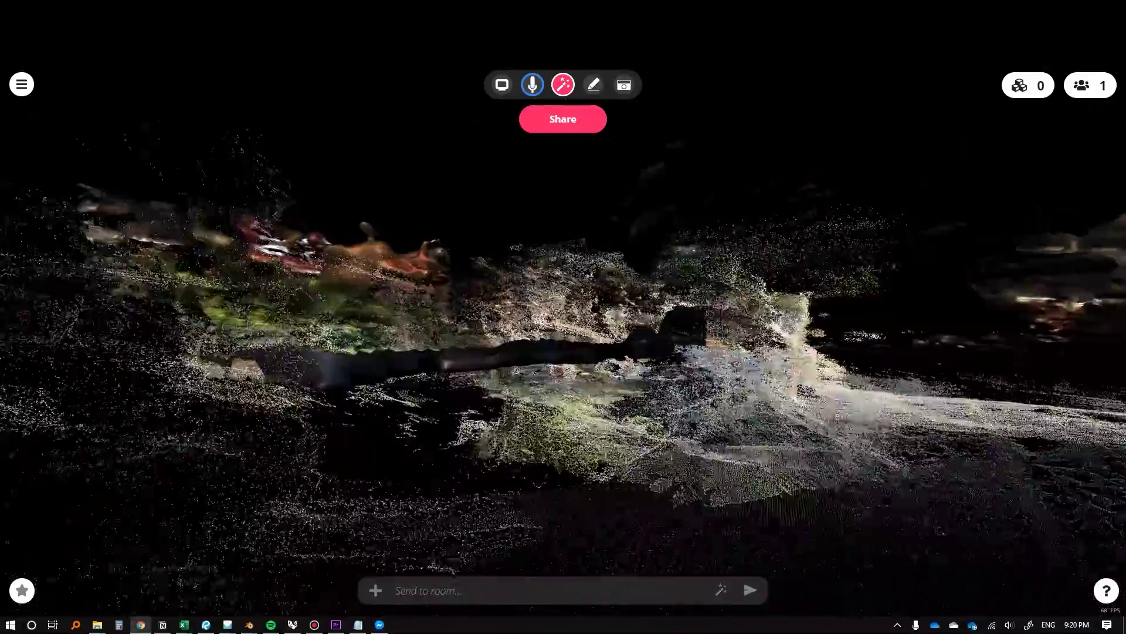
# Follow the road between the walls deep down the alley and look across its structure.
pyautogui.press('Up')
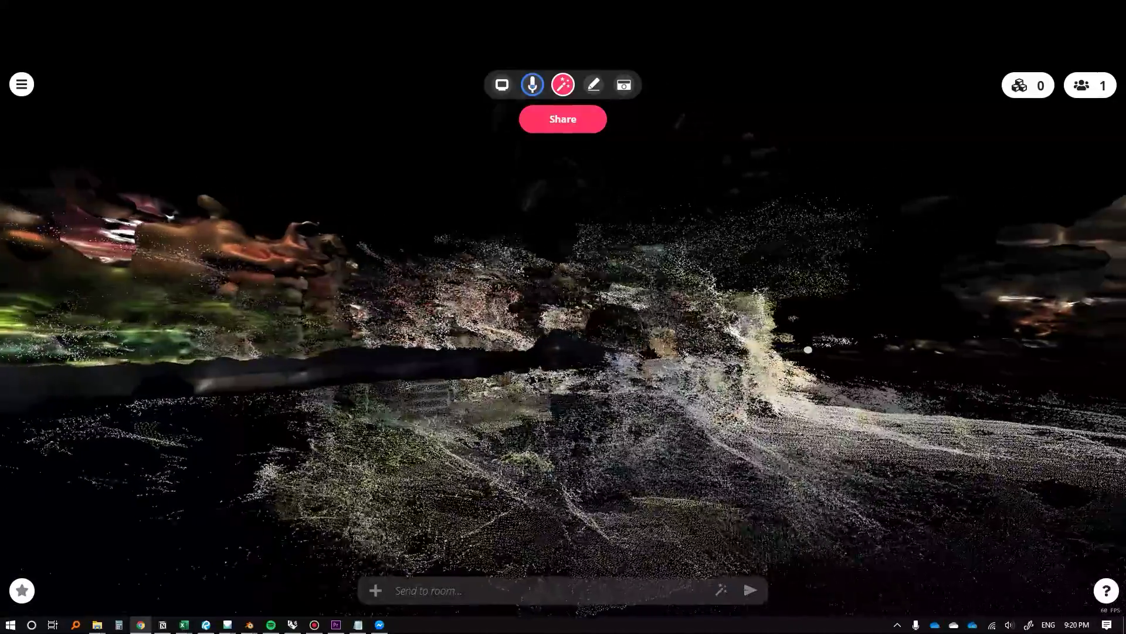
pyautogui.press('Up')
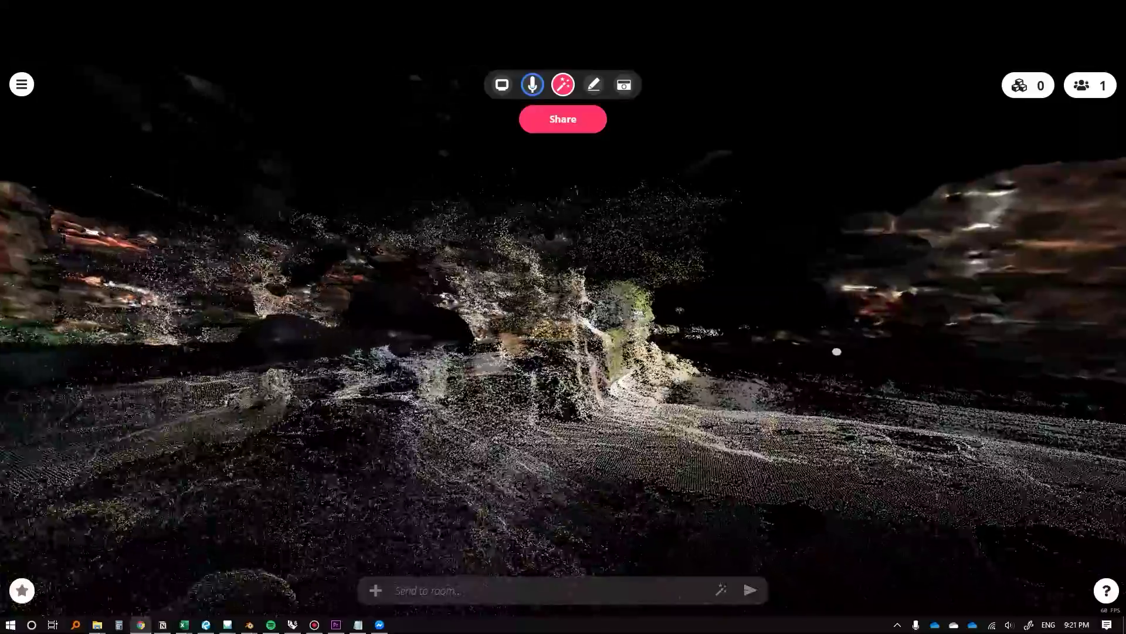
pyautogui.press('Up')
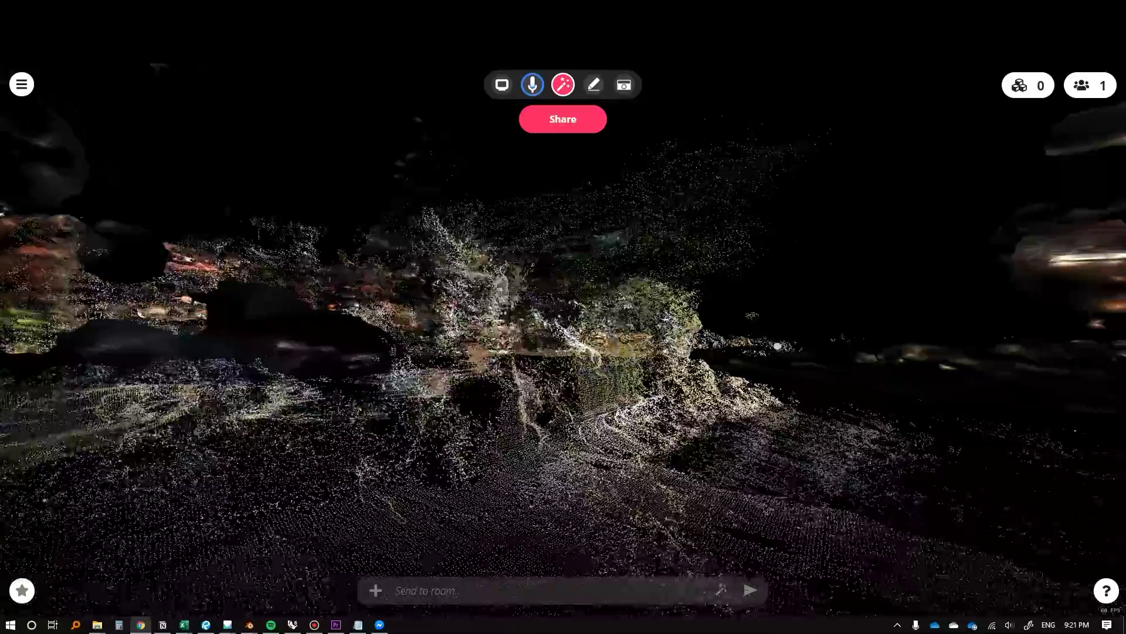
pyautogui.press('Up')
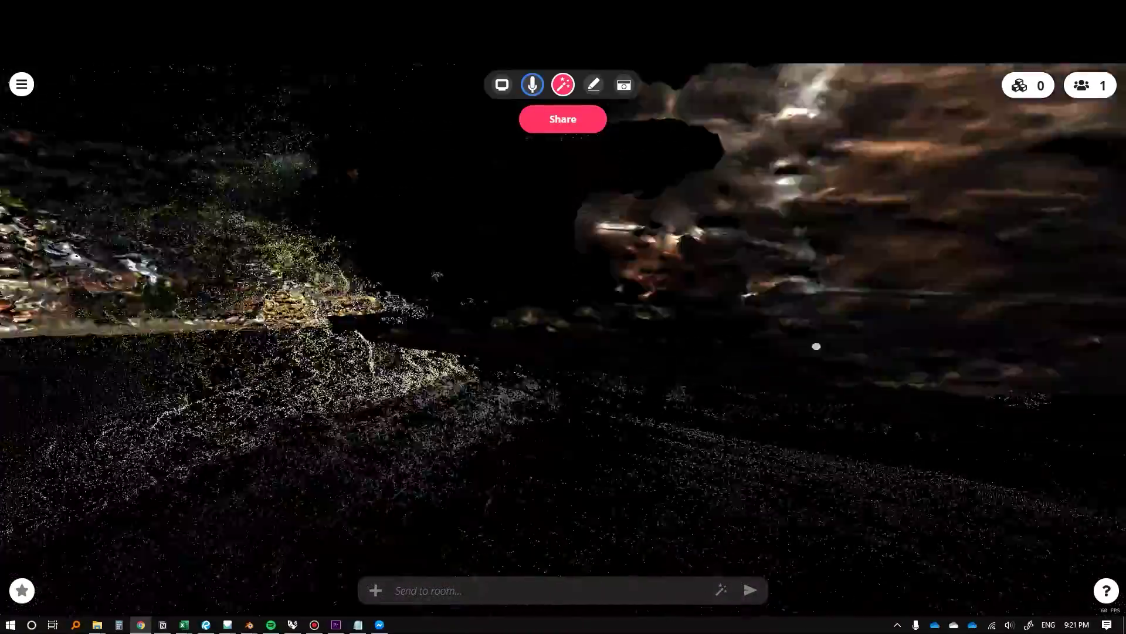
pyautogui.press('Up')
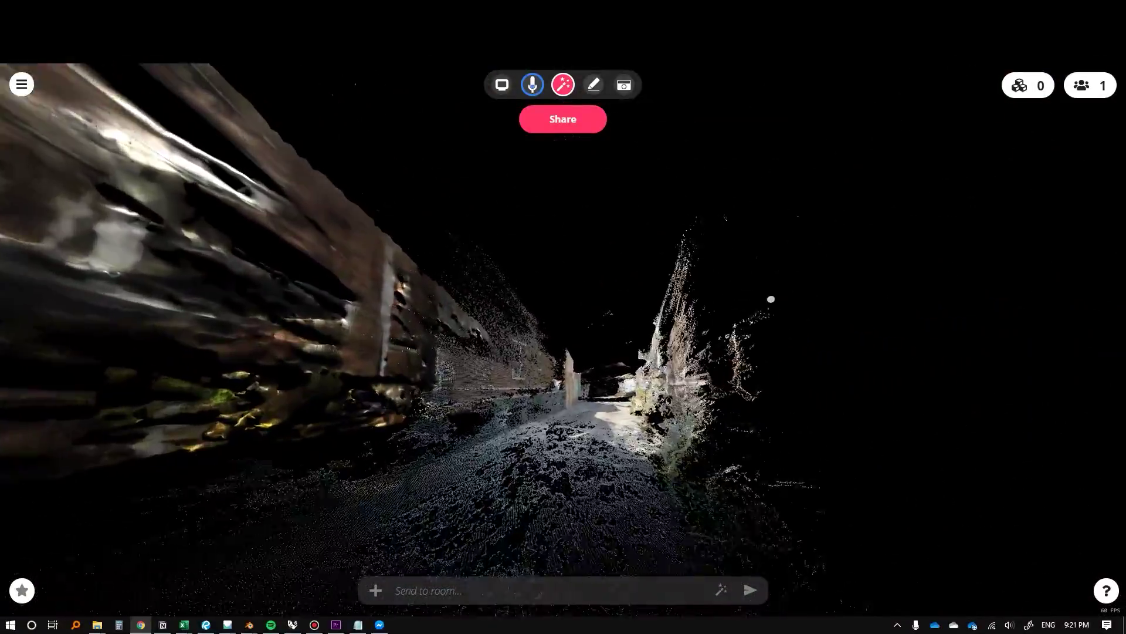
pyautogui.press('Up')
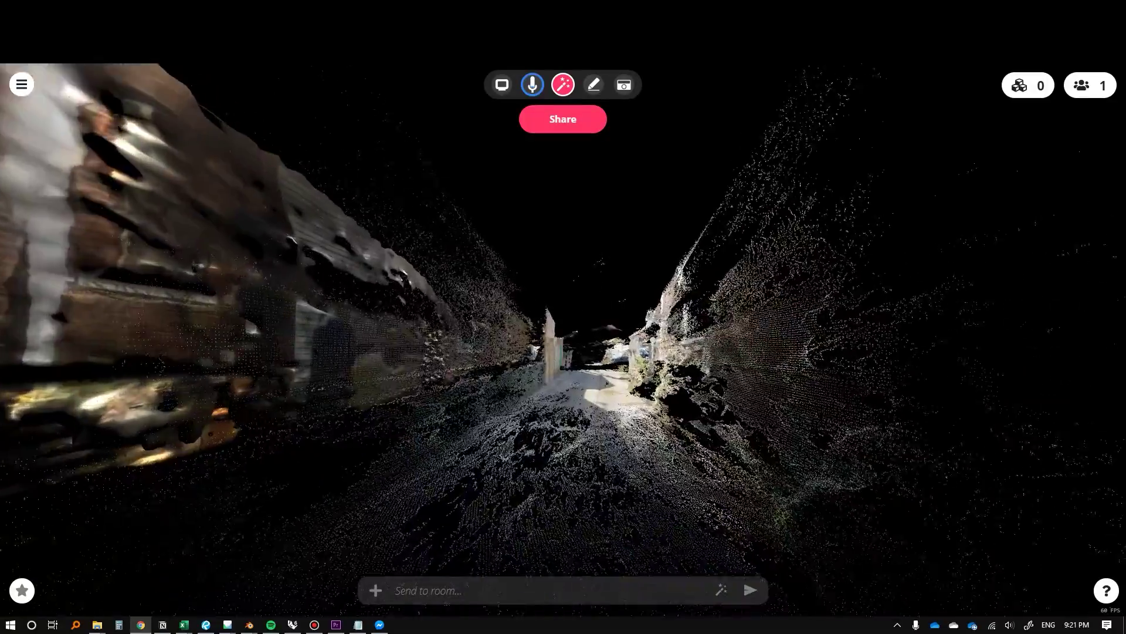
pyautogui.press('Up')
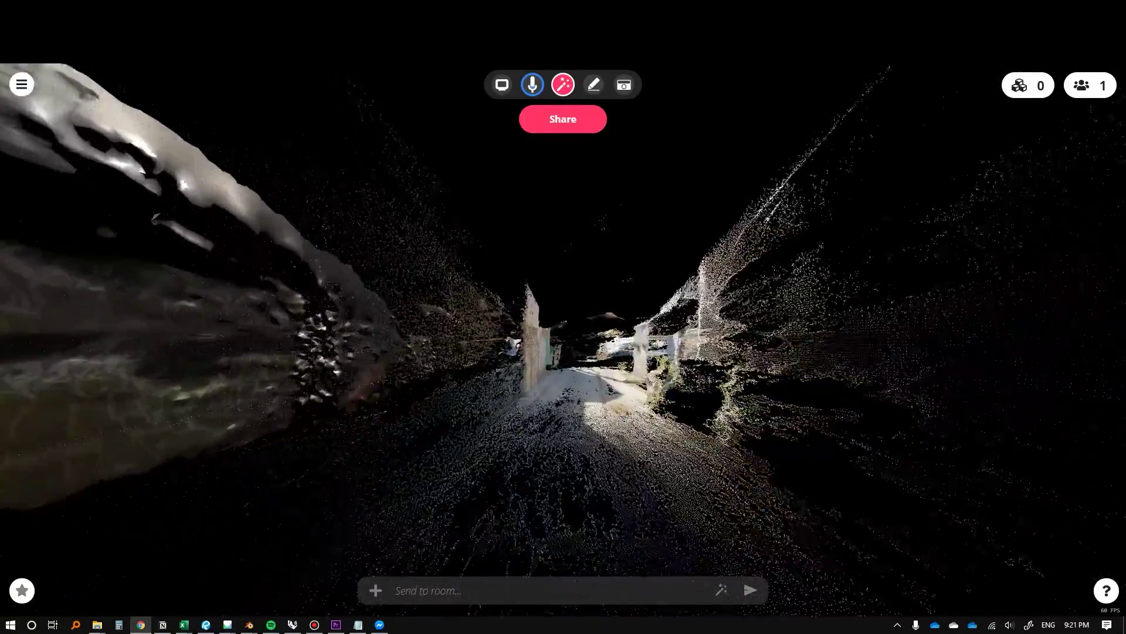
pyautogui.press('Up')
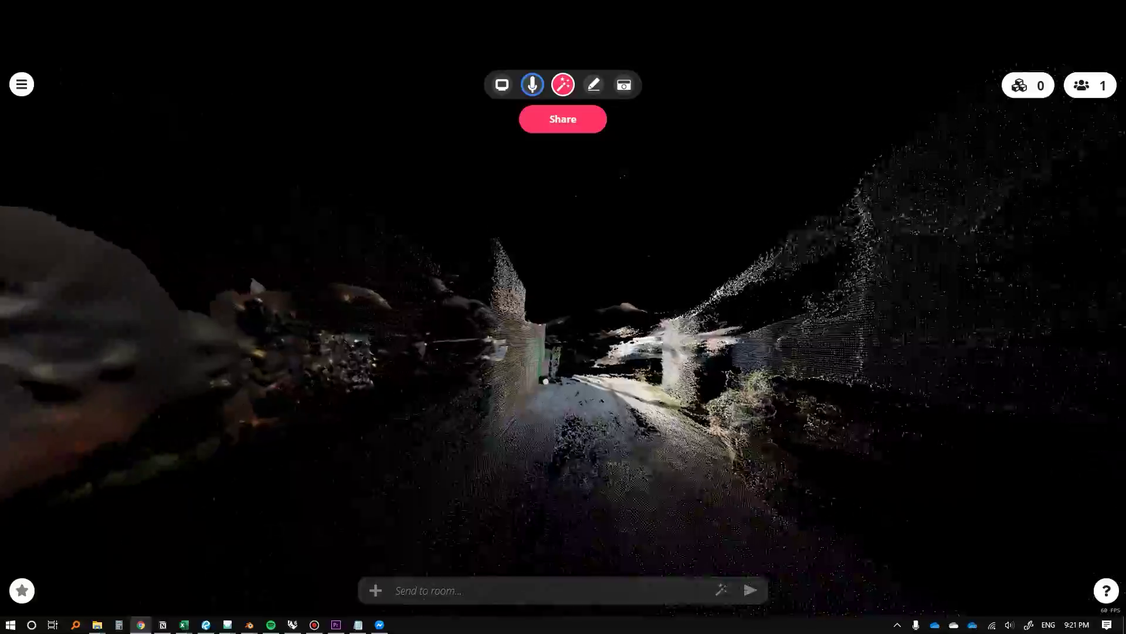
pyautogui.press('Up')
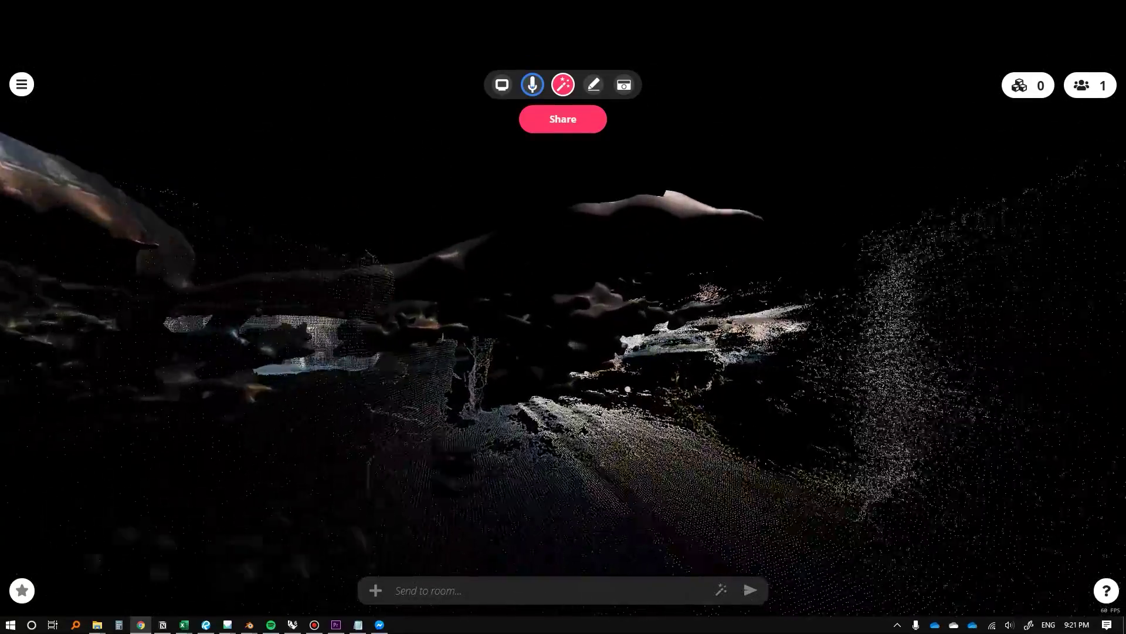
pyautogui.press('Up')
pyautogui.press('Up')
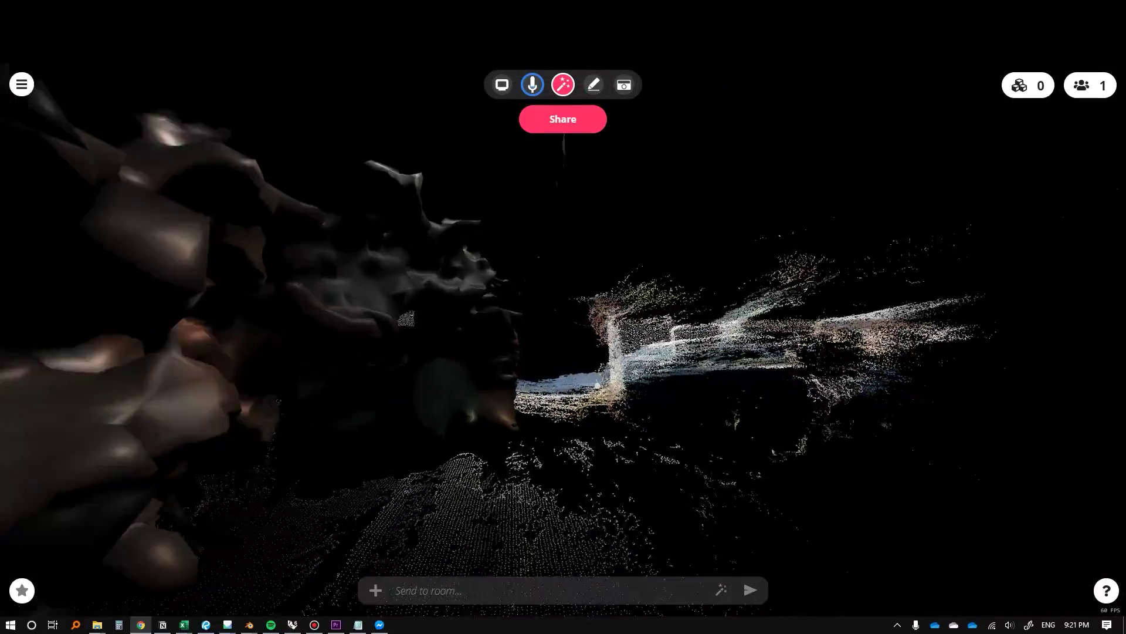
pyautogui.moveTo(596, 375); pyautogui.dragTo(449, 403)
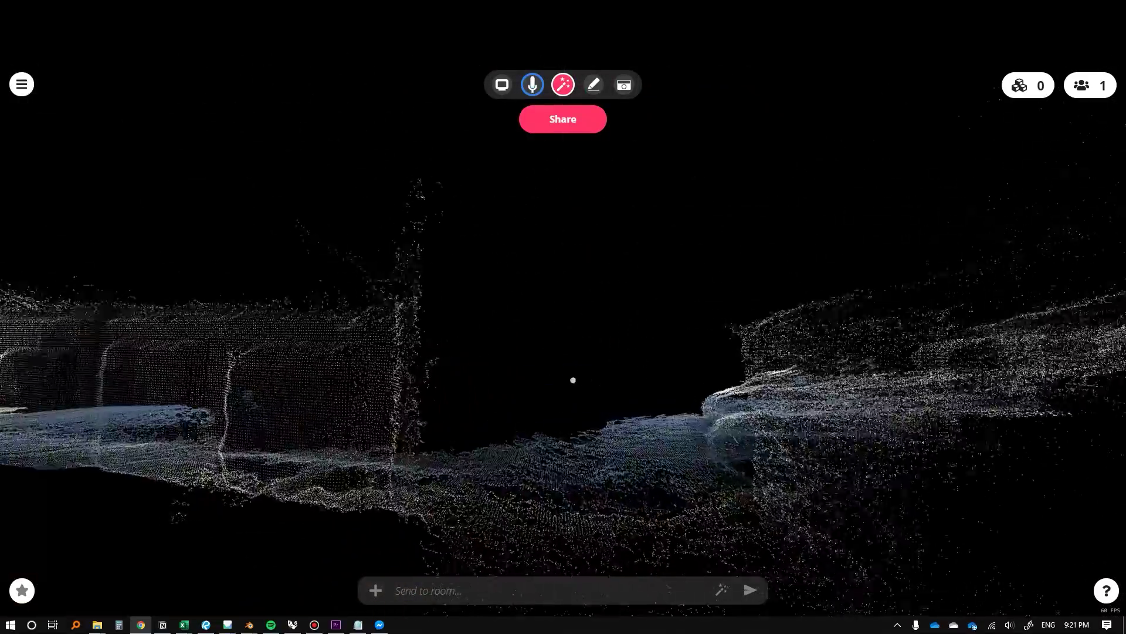